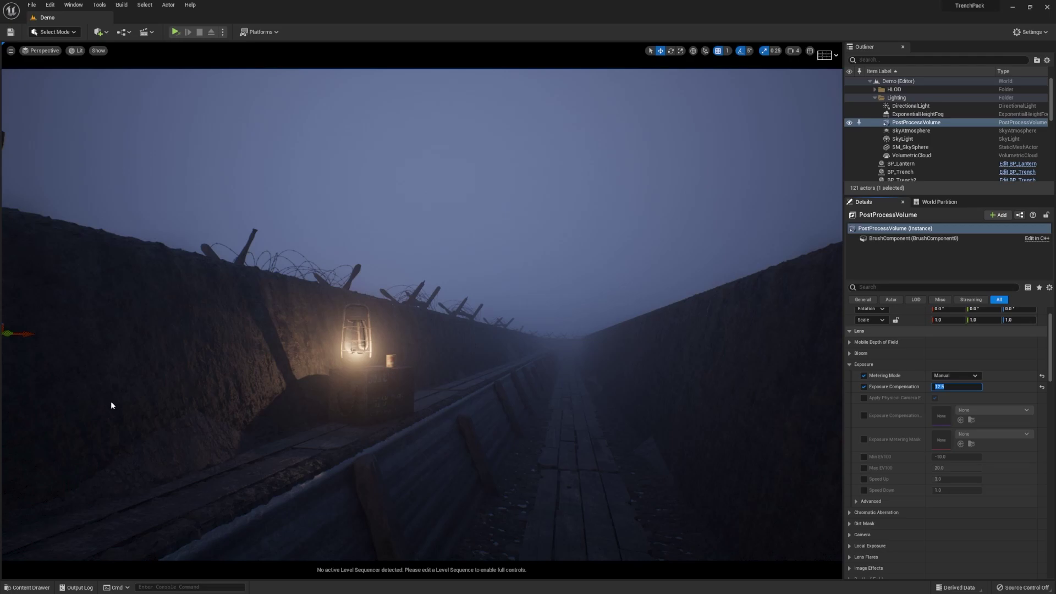
Examine the finished foggy night lighting of the trench and its lantern from several viewpoints.
right_click_drag(335, 409, 340, 418)
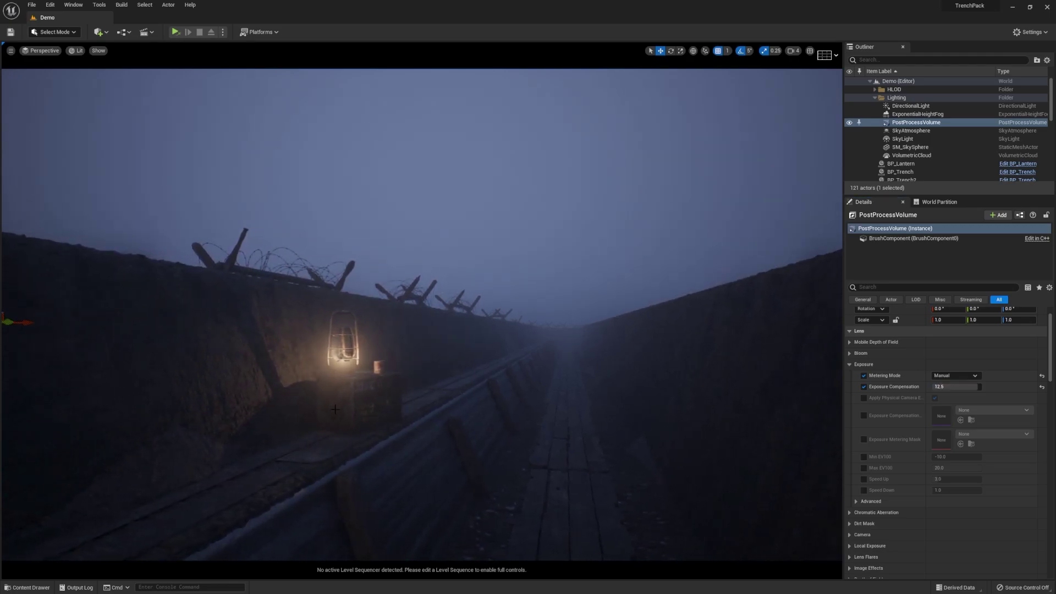
left_click(891, 83)
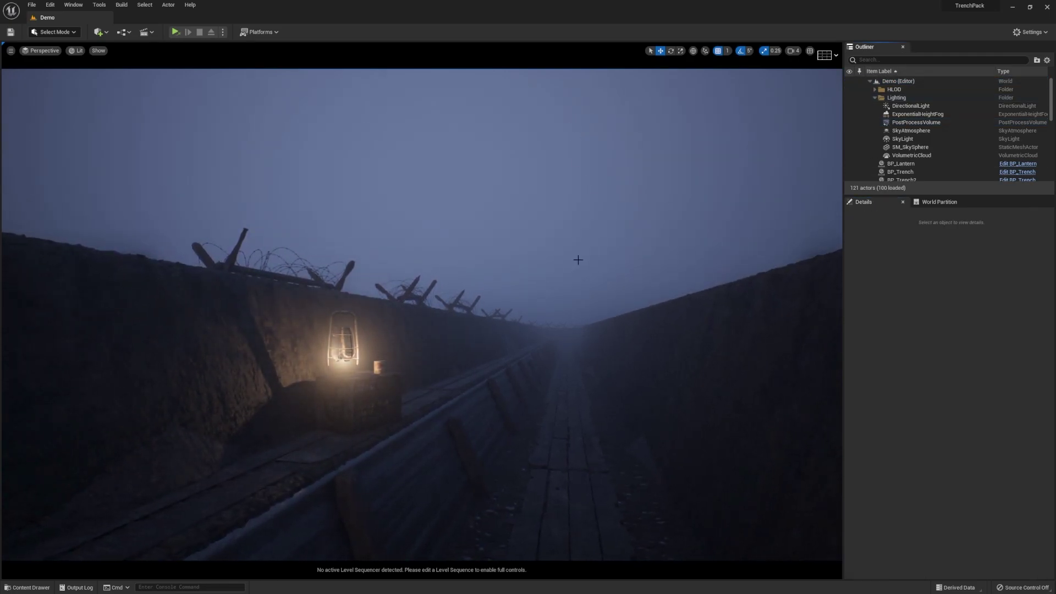
right_click_drag(31, 219, 45, 225)
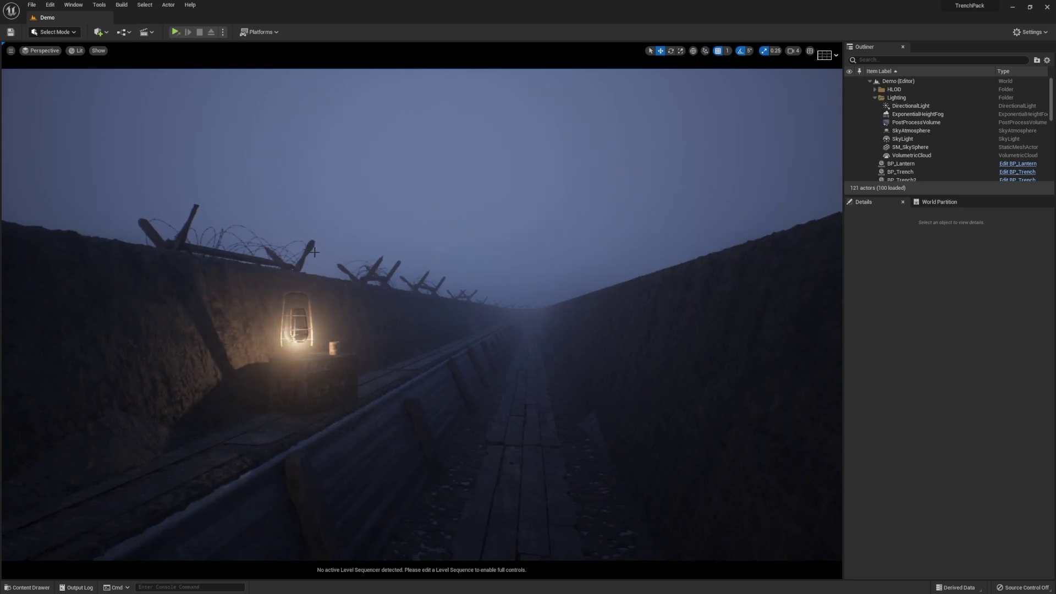
right_click_drag(388, 276, 336, 277)
left_click_drag(371, 290, 372, 291)
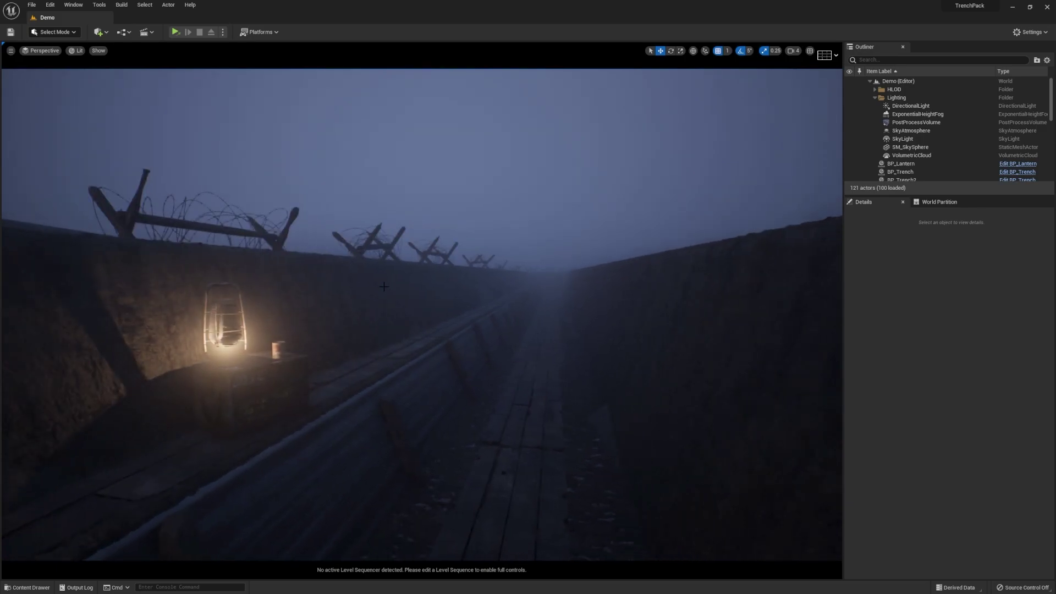
right_click_drag(409, 303, 423, 303)
left_click_drag(409, 303, 408, 303)
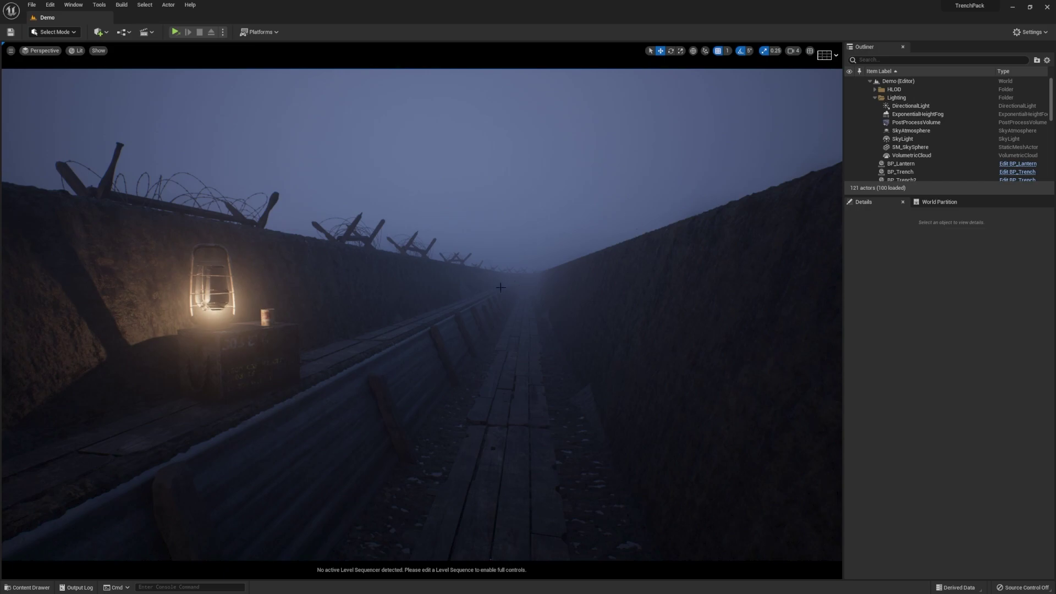
right_click_drag(500, 287, 541, 284)
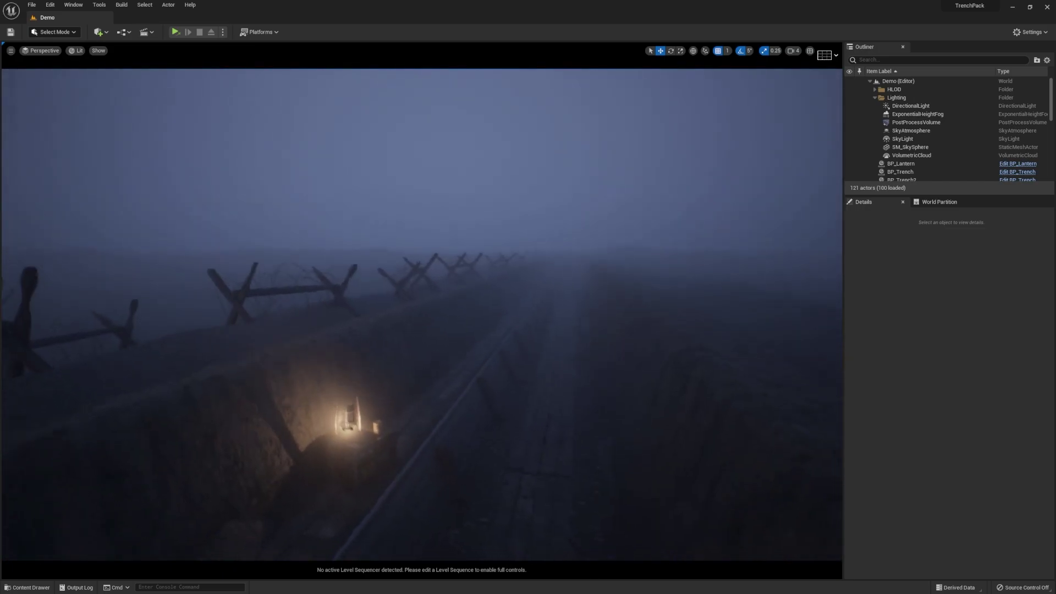
mouse_move(583, 366)
right_mouse_down()
mouse_move(610, 358)
mouse_move(584, 365)
right_mouse_up()
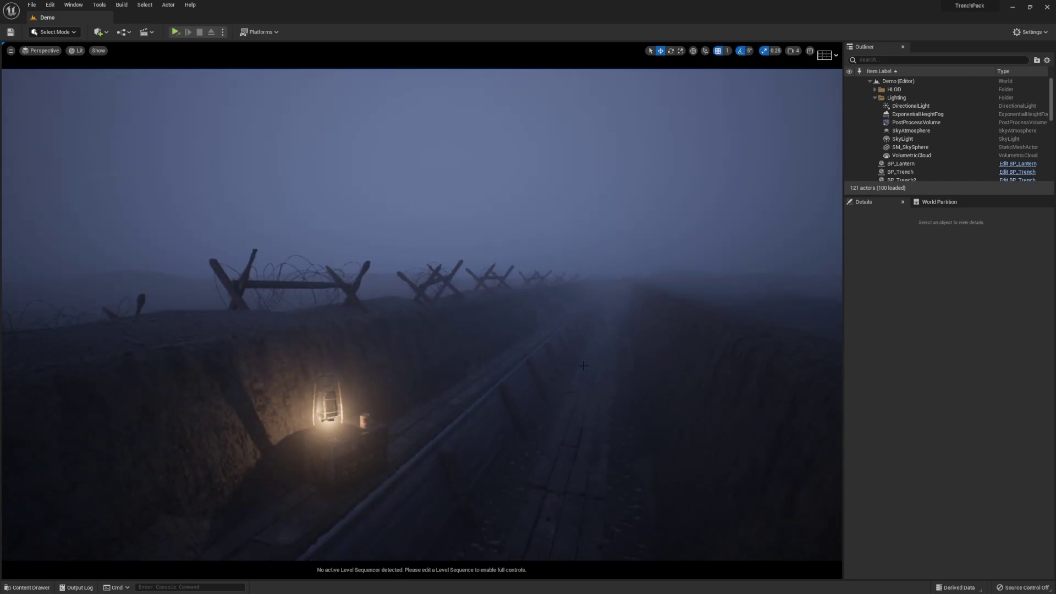
right_click_drag(583, 366, 551, 361)
left_click_drag(583, 365, 583, 365)
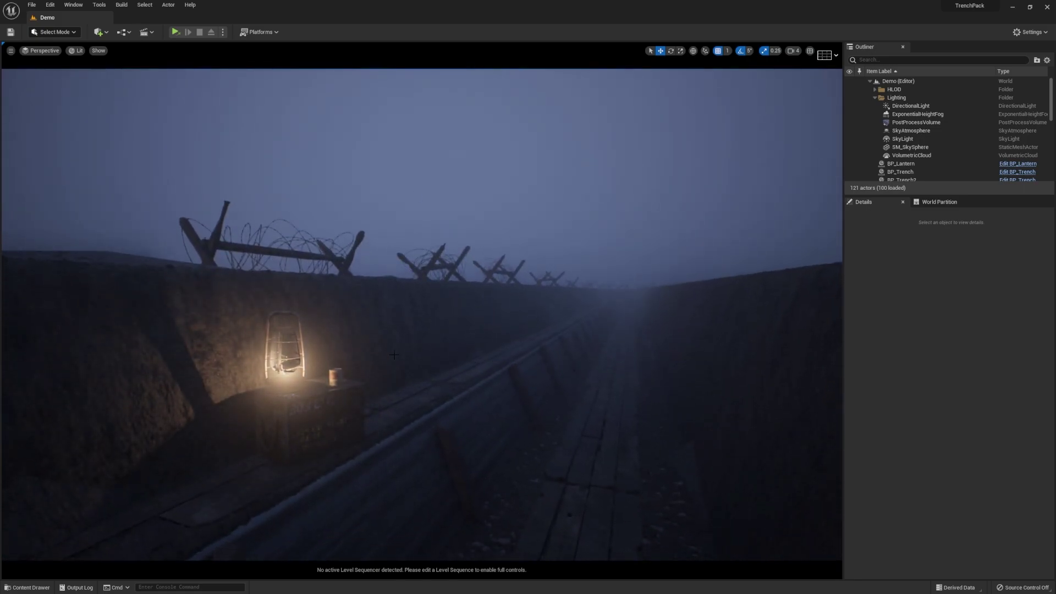
right_click_drag(394, 354, 294, 352)
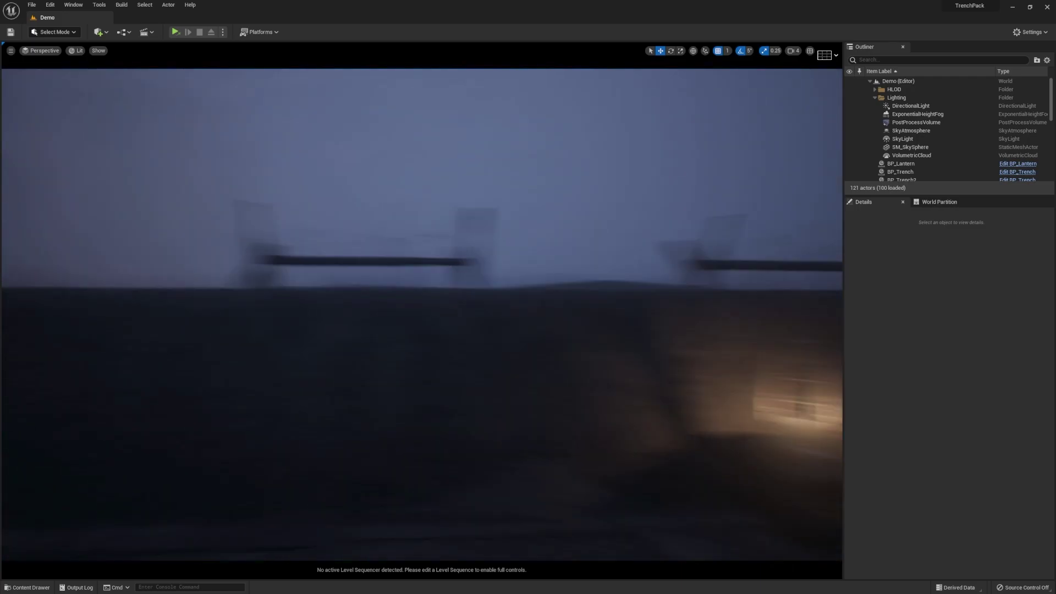
left_click_drag(393, 355, 393, 355)
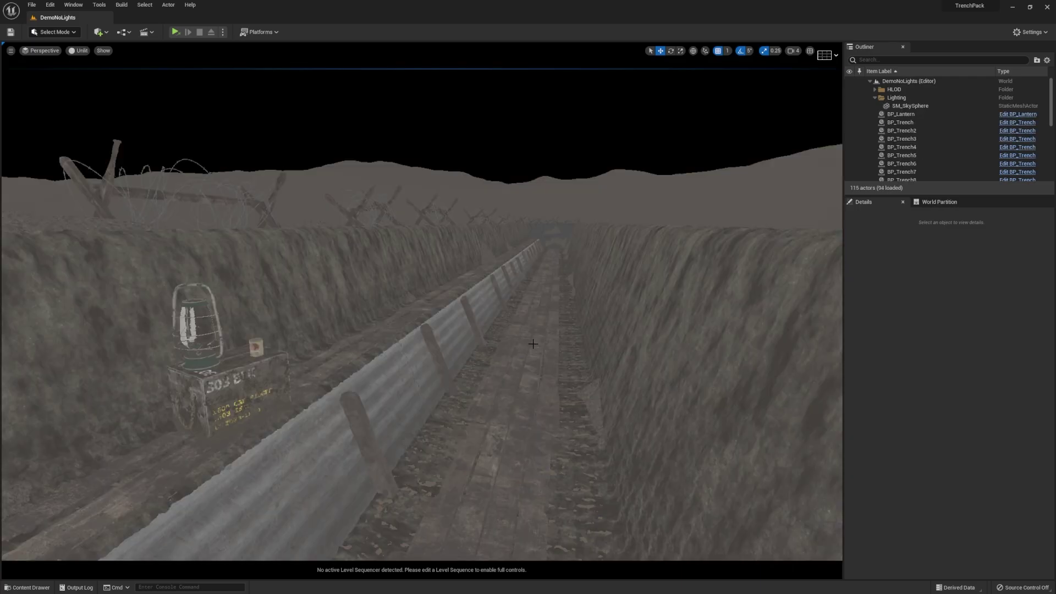
Change the DemoNoLights level's viewport from Unlit to Lit shading and look over the trench.
mouse_move(521, 347)
right_mouse_down()
mouse_move(493, 346)
mouse_move(536, 332)
mouse_move(532, 343)
right_mouse_up()
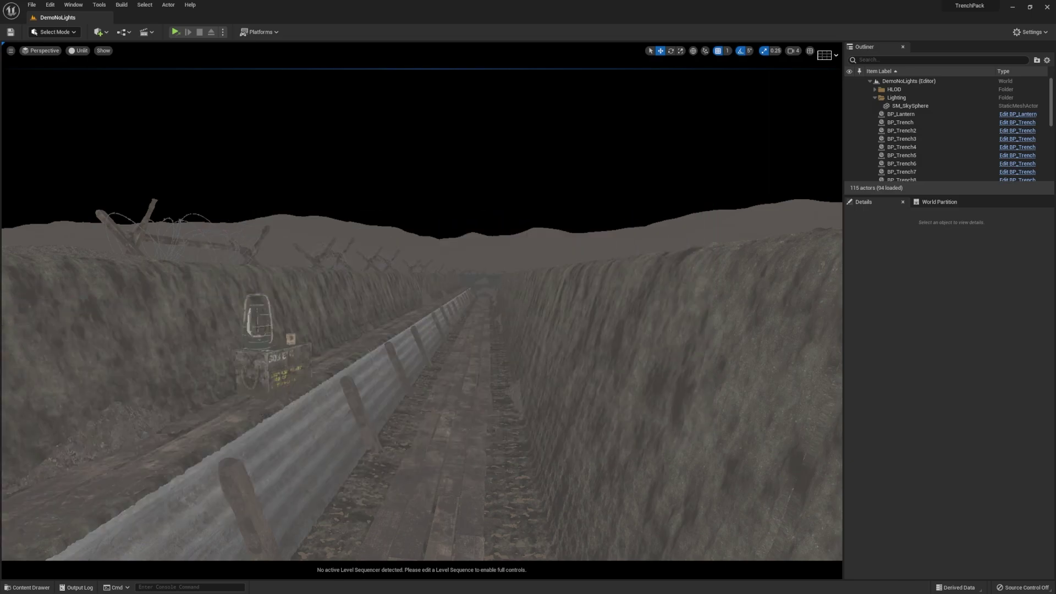
right_click_drag(529, 318, 567, 269)
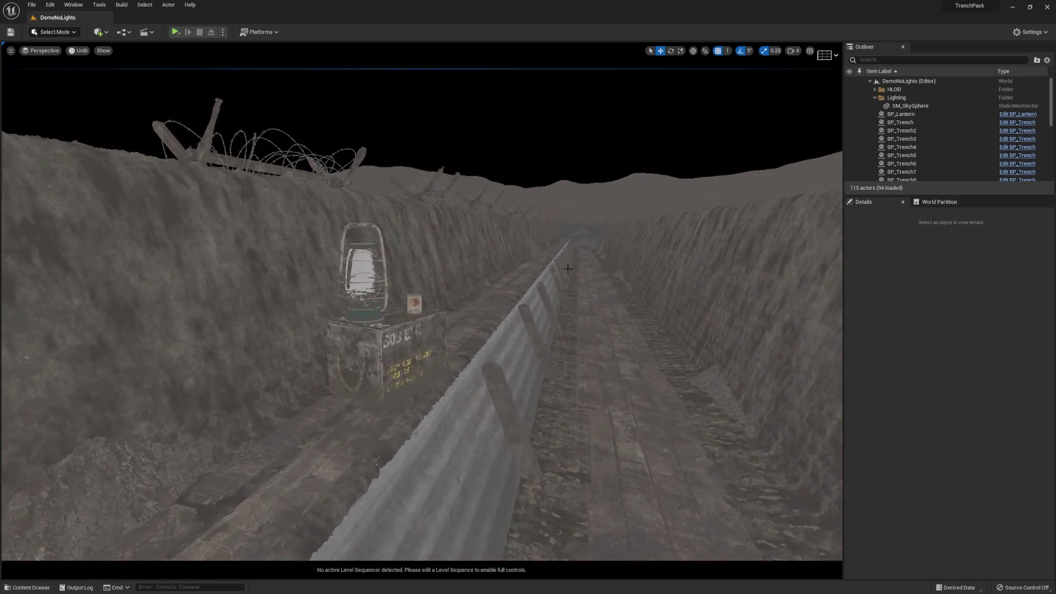
mouse_move(375, 326)
right_mouse_down()
mouse_move(495, 324)
mouse_move(379, 330)
right_mouse_up()
left_click(81, 50)
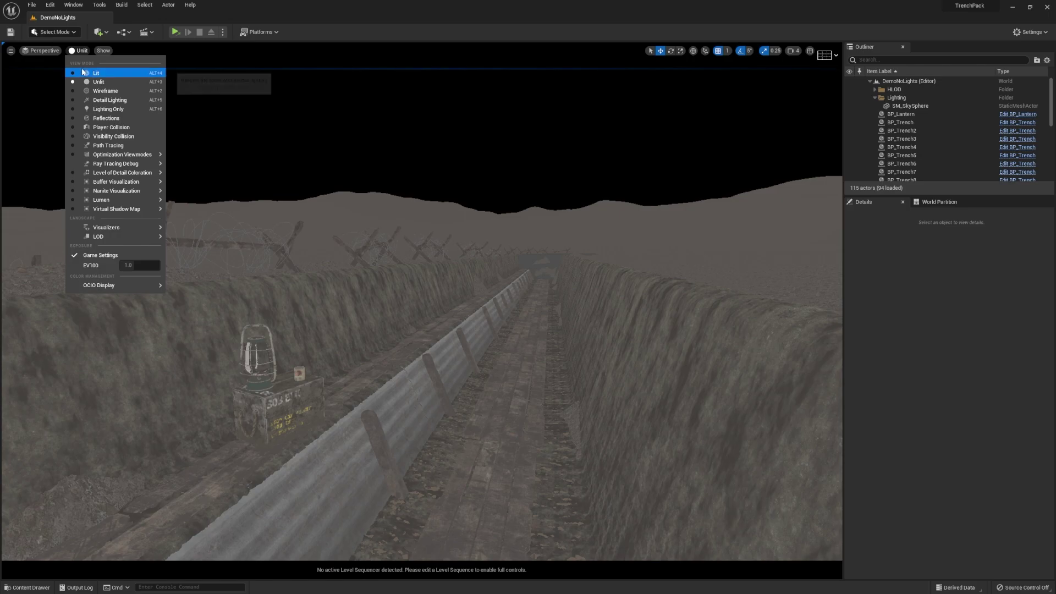
left_click(95, 73)
right_click_drag(329, 274, 632, 286)
right_click_drag(422, 308, 594, 297)
right_click_drag(522, 314, 525, 311)
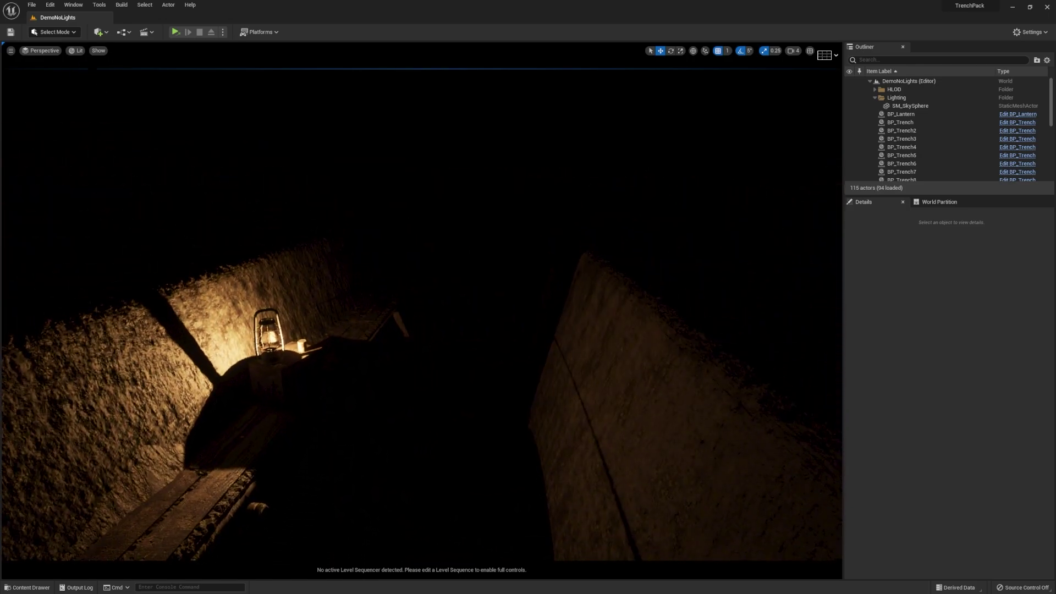
Add a Directional Light to the level inside the trench.
left_click(99, 33)
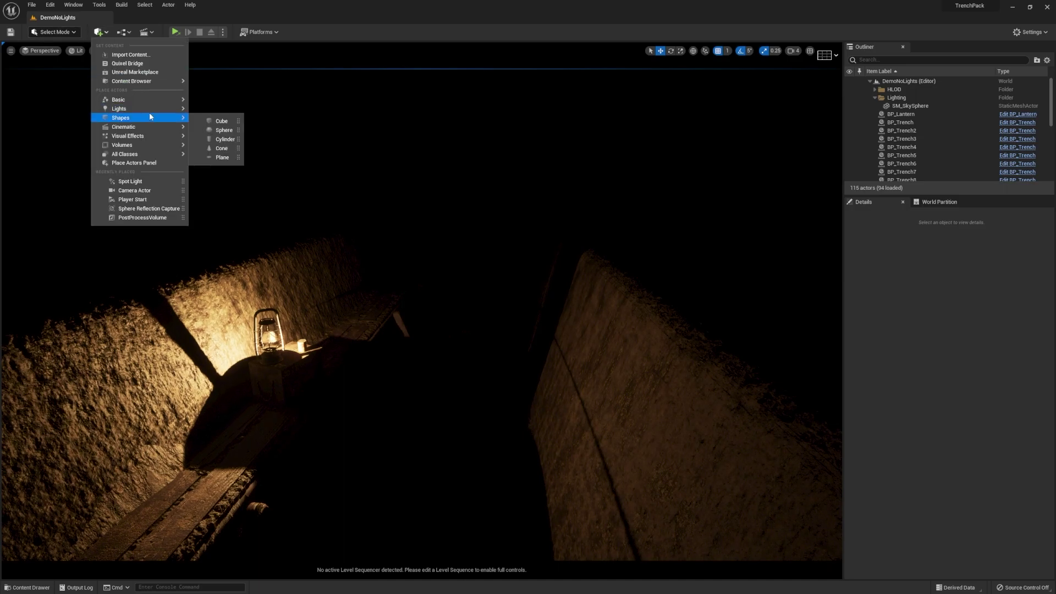
mouse_move(149, 108)
left_click_drag(235, 112, 421, 433)
mouse_move(421, 433)
right_mouse_down()
mouse_move(352, 409)
mouse_move(506, 406)
mouse_move(421, 433)
right_mouse_up()
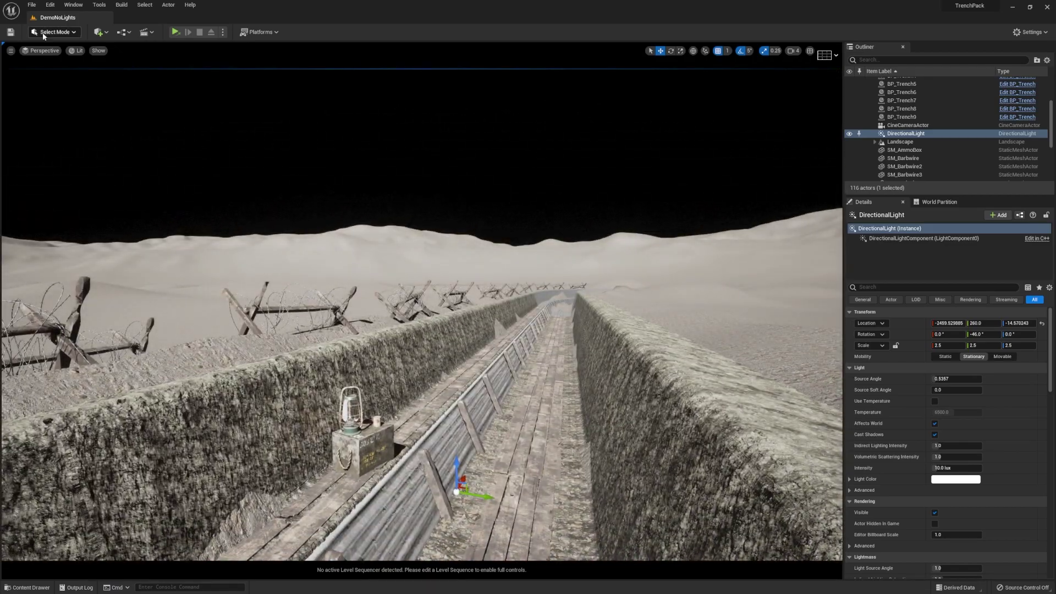
Add a Sky Light on the trench floor and make it Movable with Real Time Capture enabled.
left_click(99, 32)
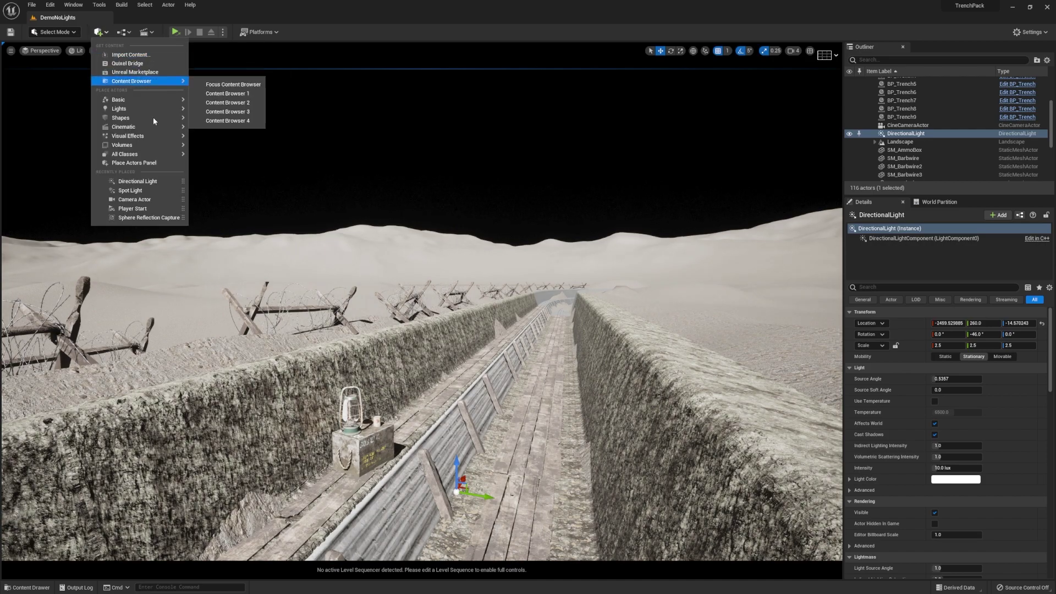
mouse_move(159, 126)
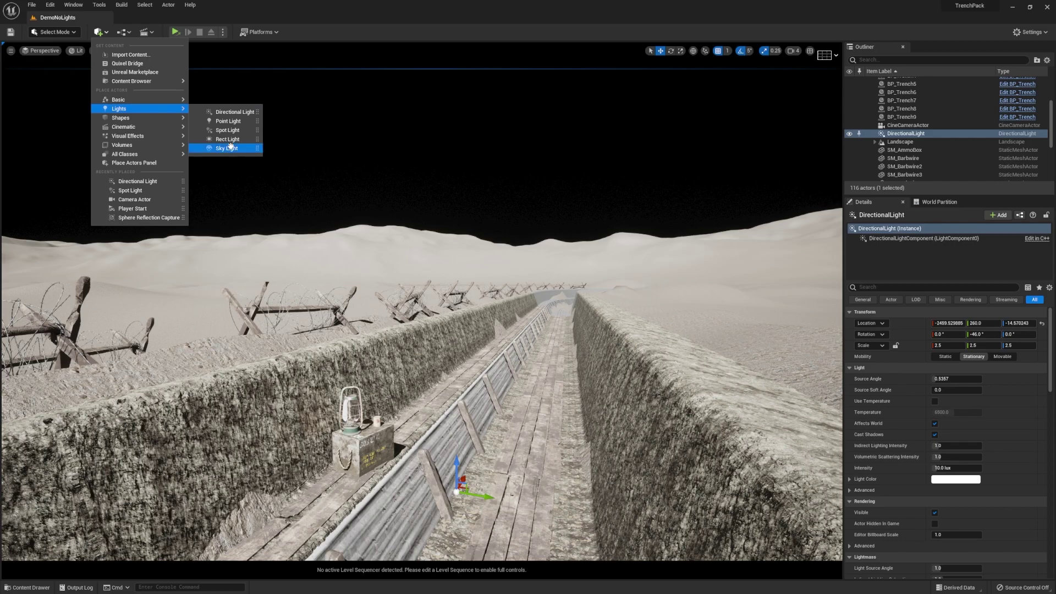
left_click_drag(227, 147, 515, 510)
right_click_drag(473, 488, 494, 507)
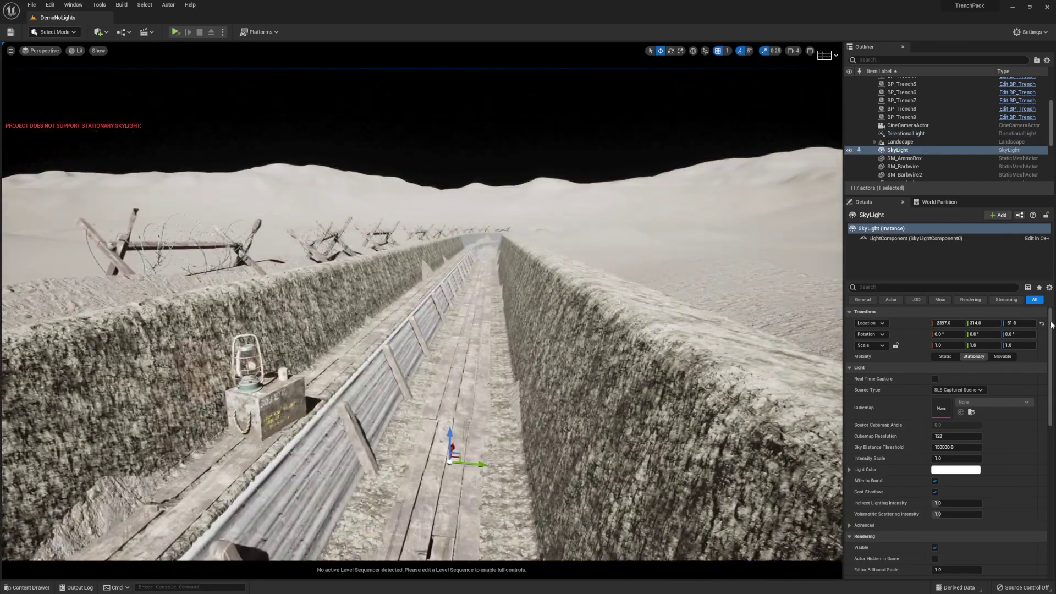
left_click(934, 379)
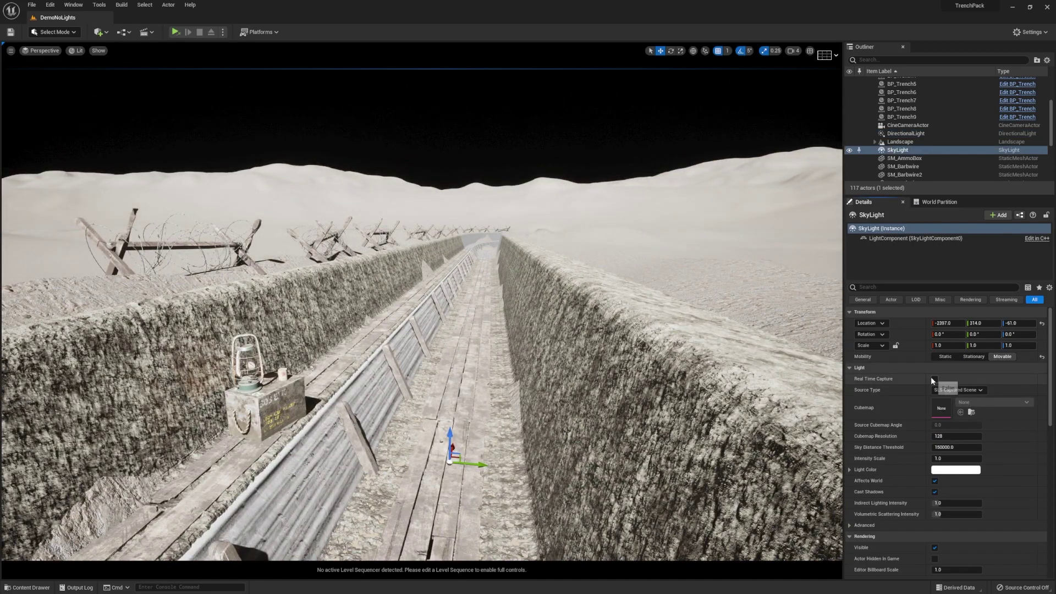
Find the Volumetric Cloud actor among the placeable classes and add it to the trench.
left_click(99, 33)
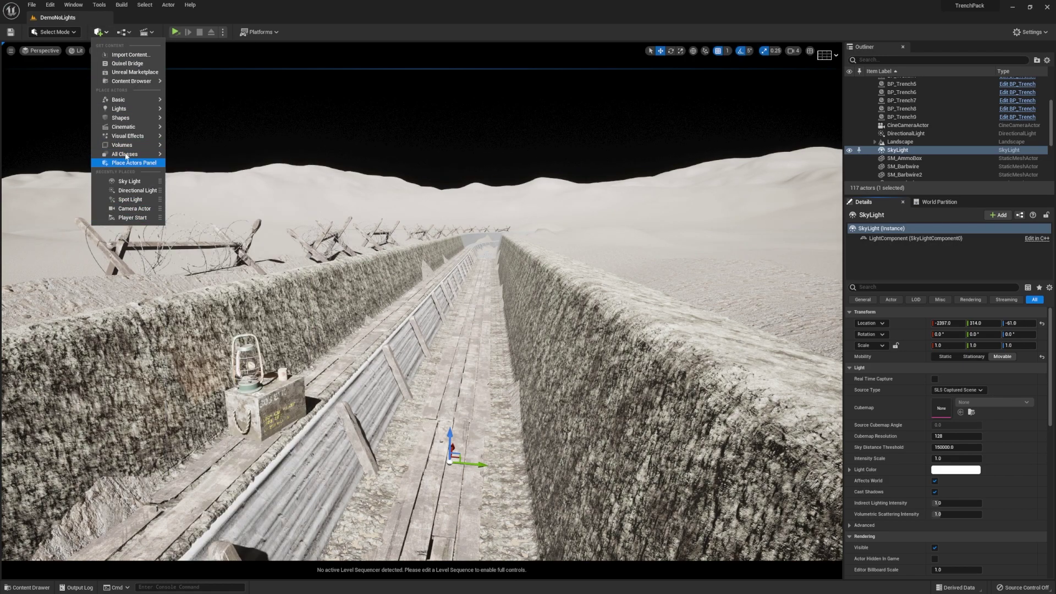
left_click(133, 163)
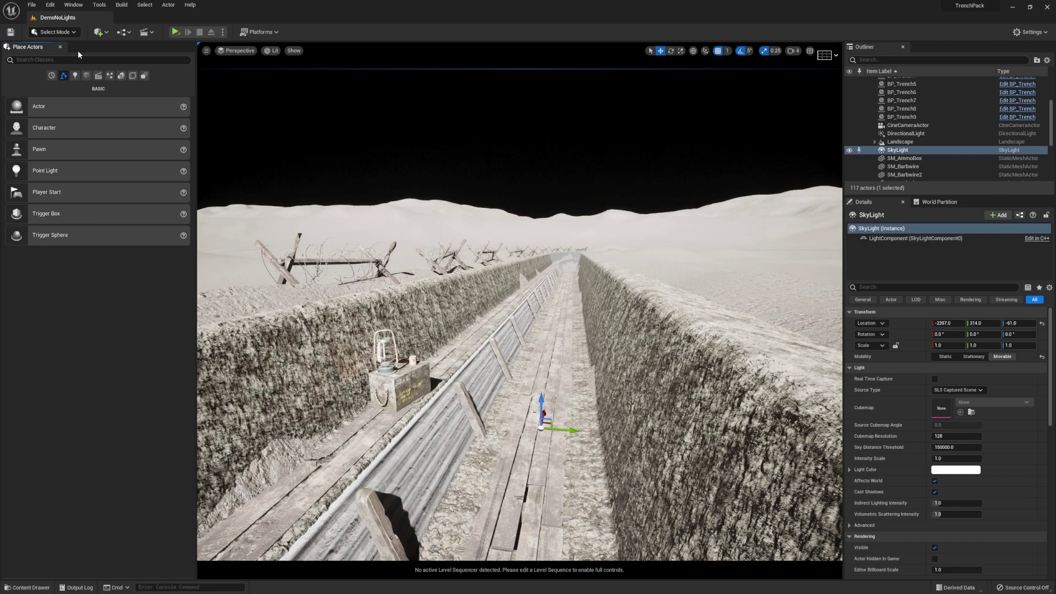
type("Vol")
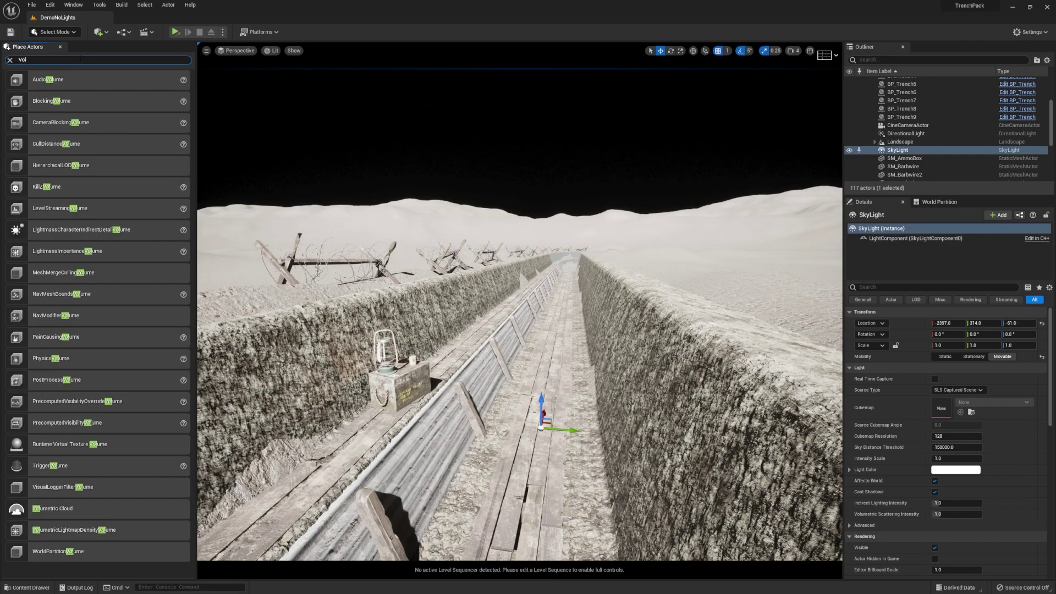
key("BackSpace")
key("BackSpace")
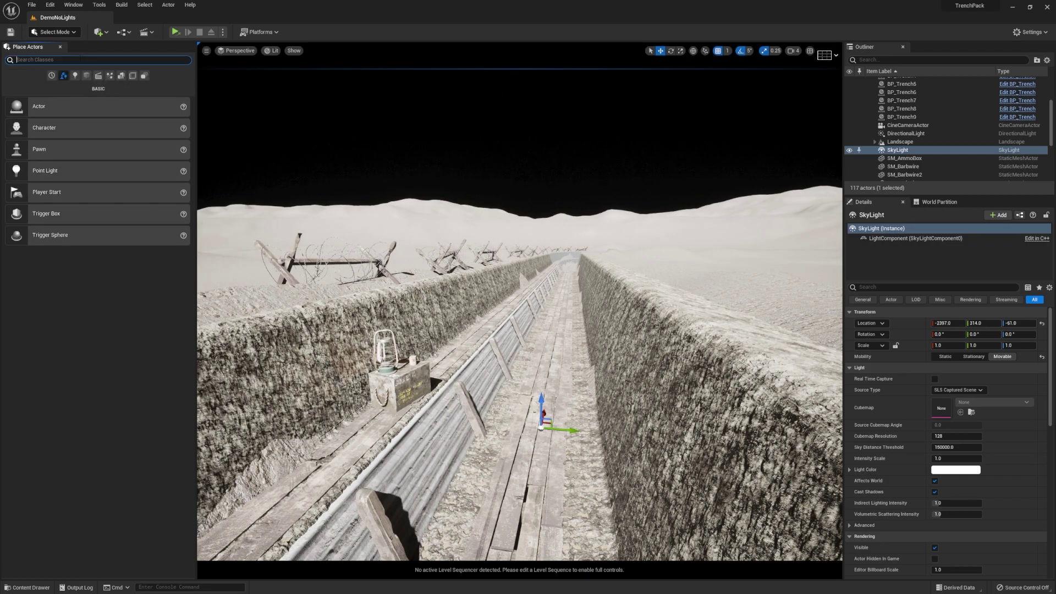
type("clouds")
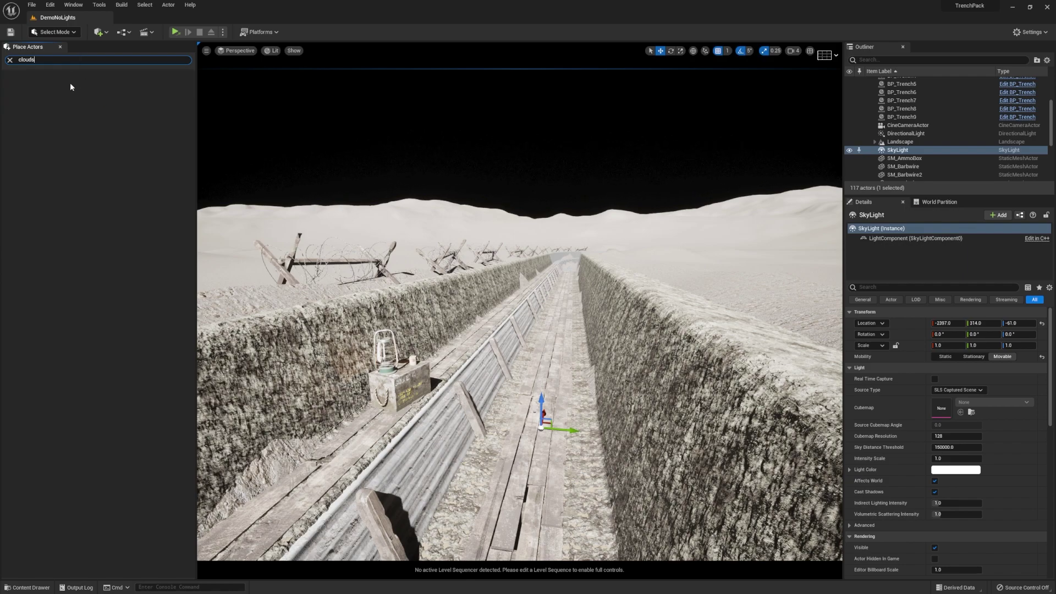
key("ctrl+a")
type("volu")
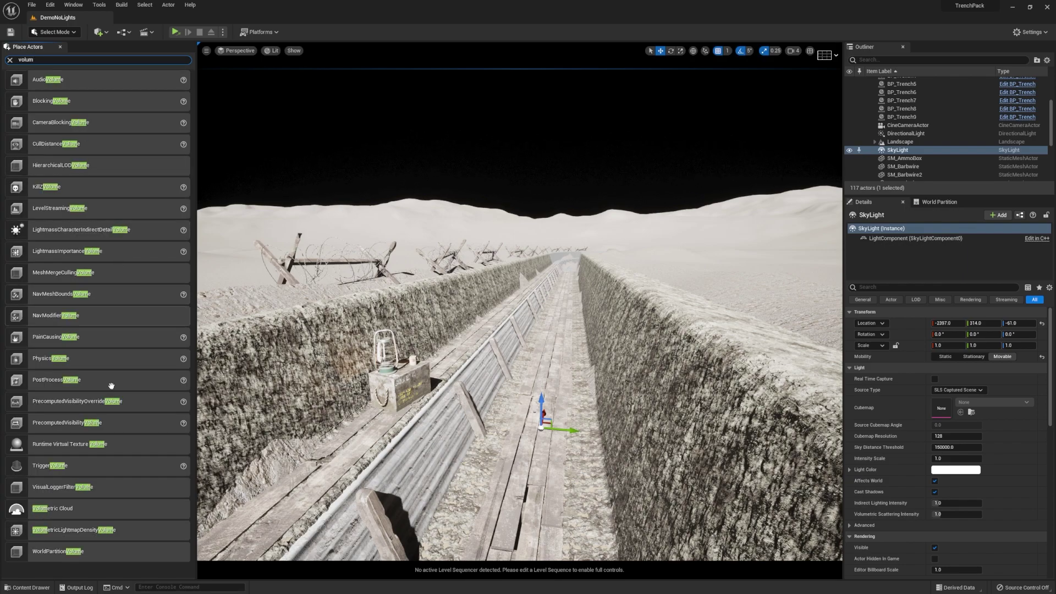
left_click_drag(49, 501, 446, 380)
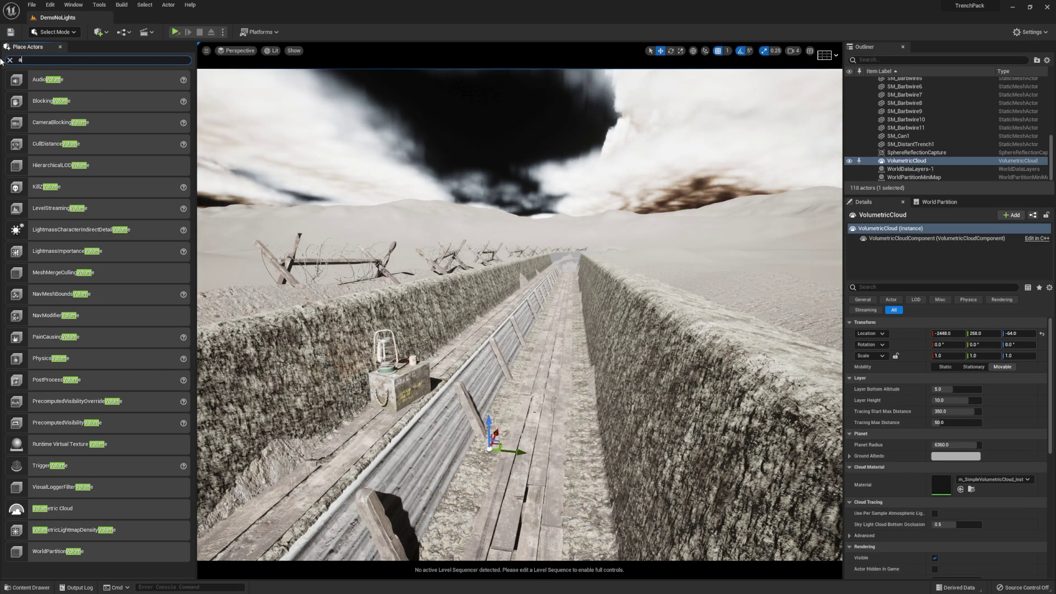
Find the Sky Atmosphere actor, place it in the trench, and close the list of placeable actors.
type("s")
left_click_drag(48, 79, 515, 509)
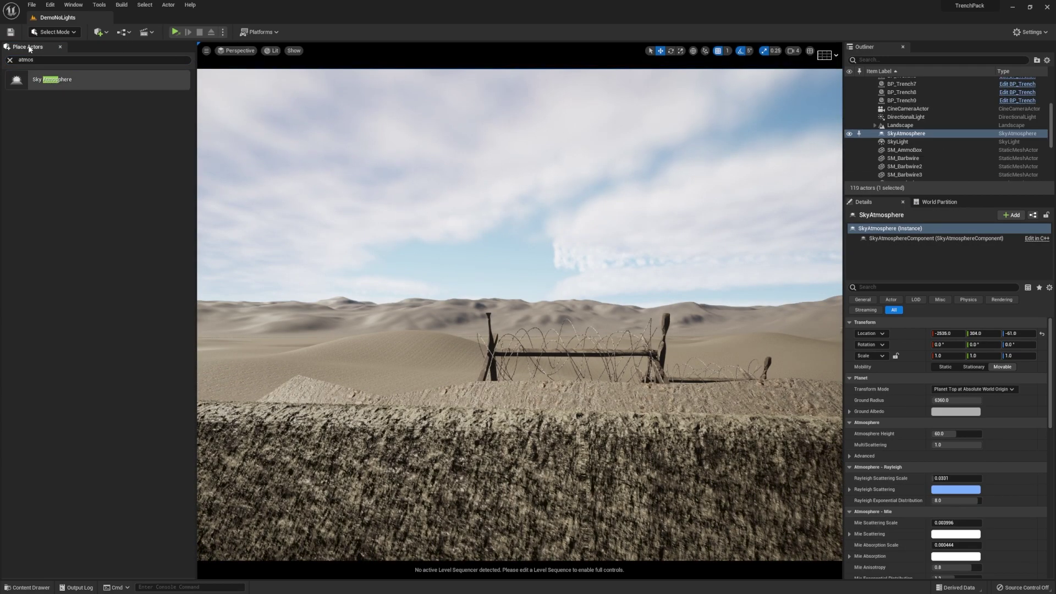
left_click(61, 47)
right_click_drag(418, 275, 810, 279)
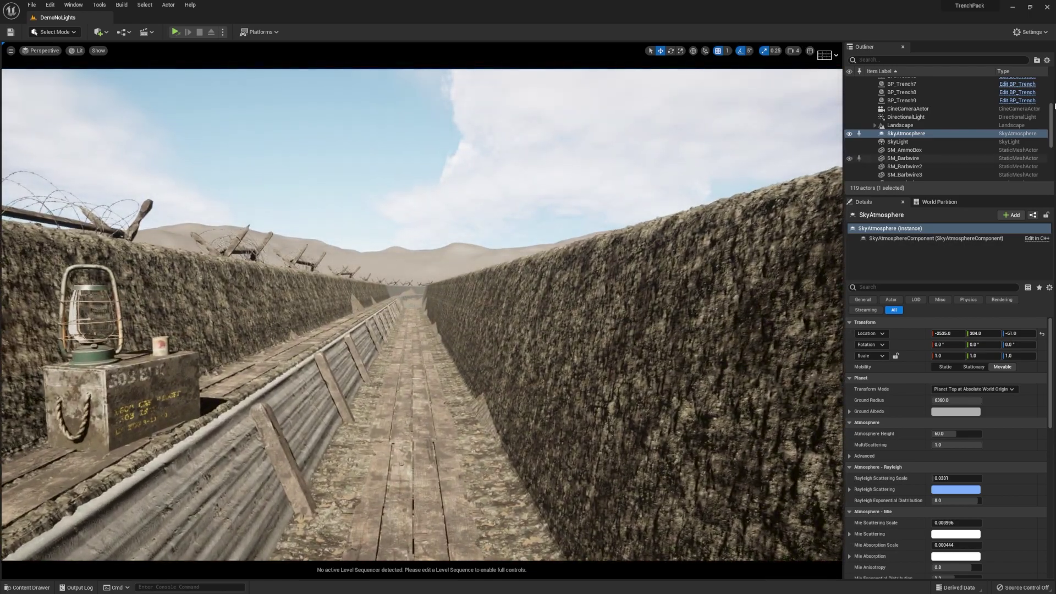
Move the SkyAtmosphere, SkyLight and DirectionalLight actors together into the Lighting folder.
left_click(907, 142, "ctrl")
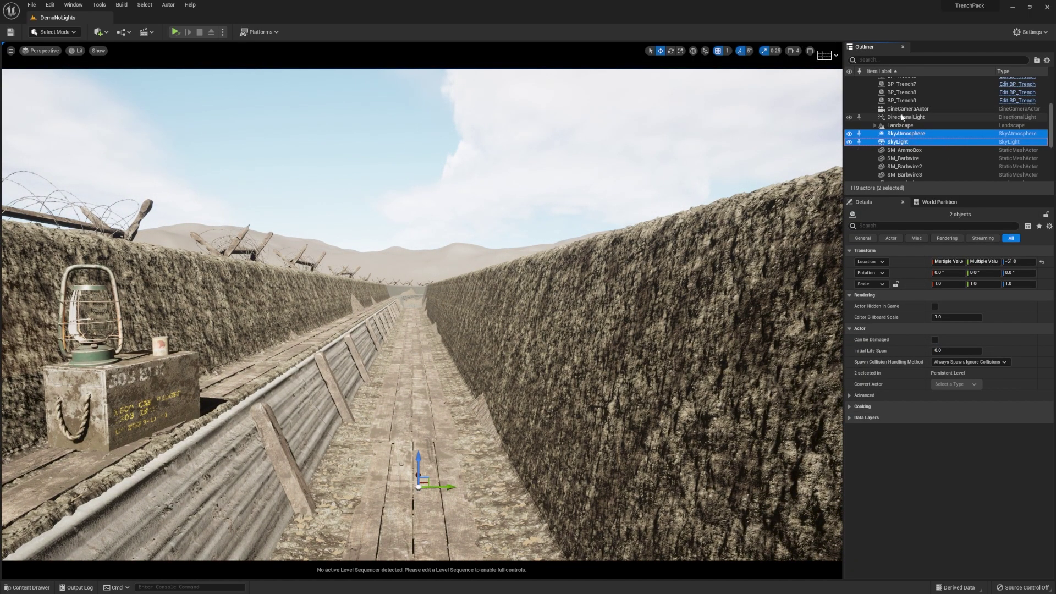
left_click(896, 116, "ctrl")
left_click_drag(901, 138, 906, 102)
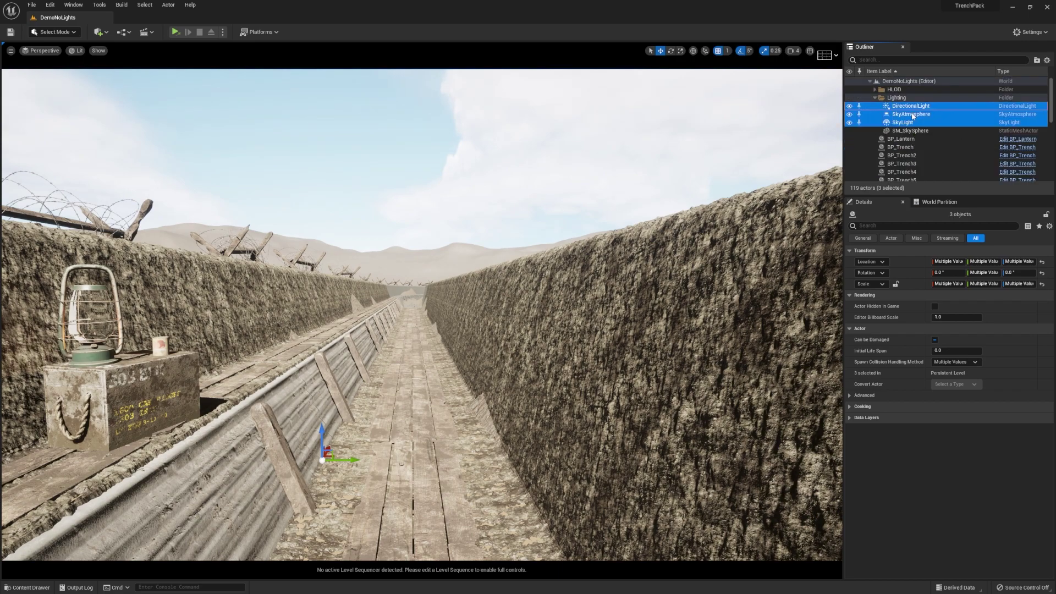
Move the VolumetricCloud actor into the Lighting folder and look over the daylit trench and sky.
scroll(832, 168, "down", 2)
scroll(891, 160, "down", 8)
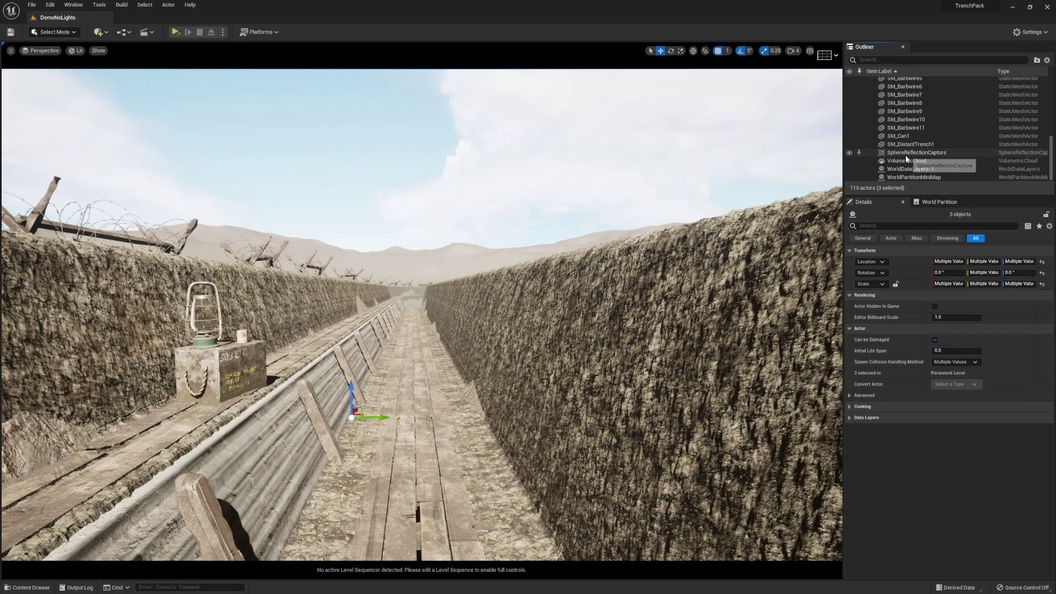
left_click_drag(902, 161, 888, 138)
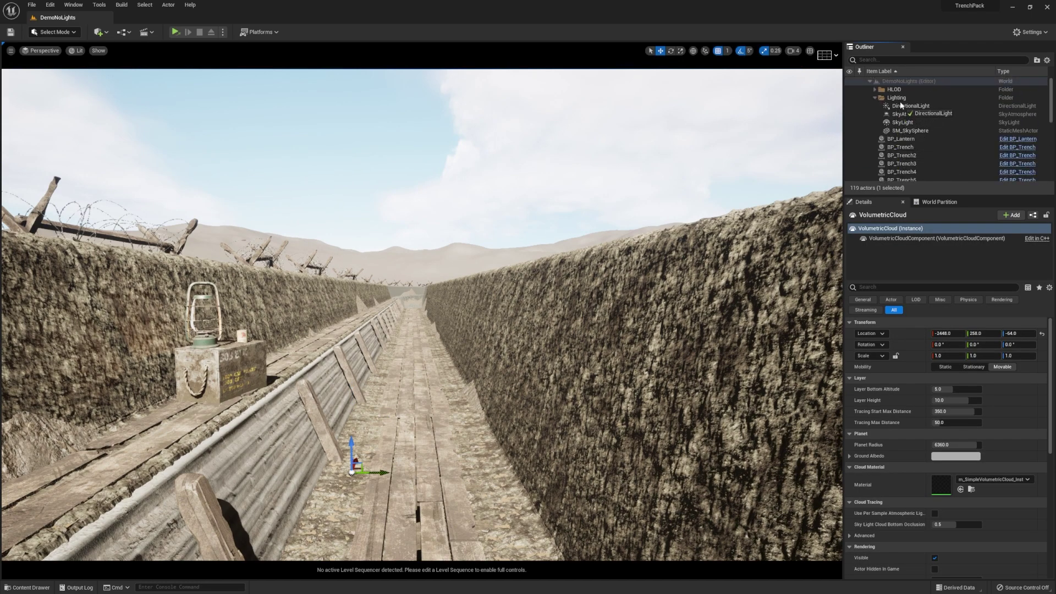
left_click_drag(902, 102, 903, 102)
scroll(928, 130, "down", 5)
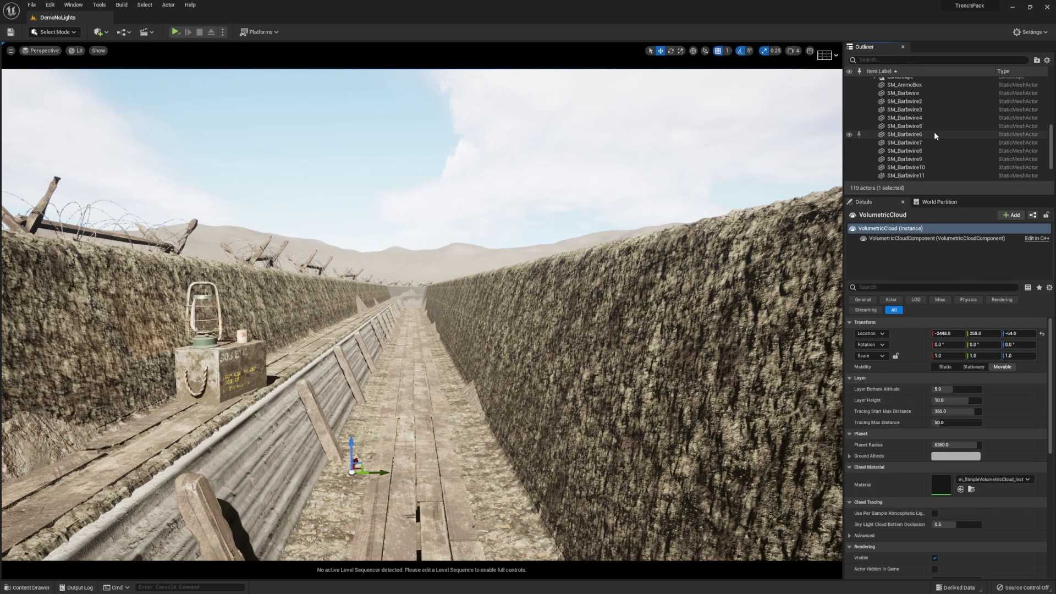
scroll(936, 132, "up", 3)
right_click_drag(731, 187, 395, 170)
right_click_drag(421, 313, 421, 313)
right_click_drag(677, 180, 677, 179)
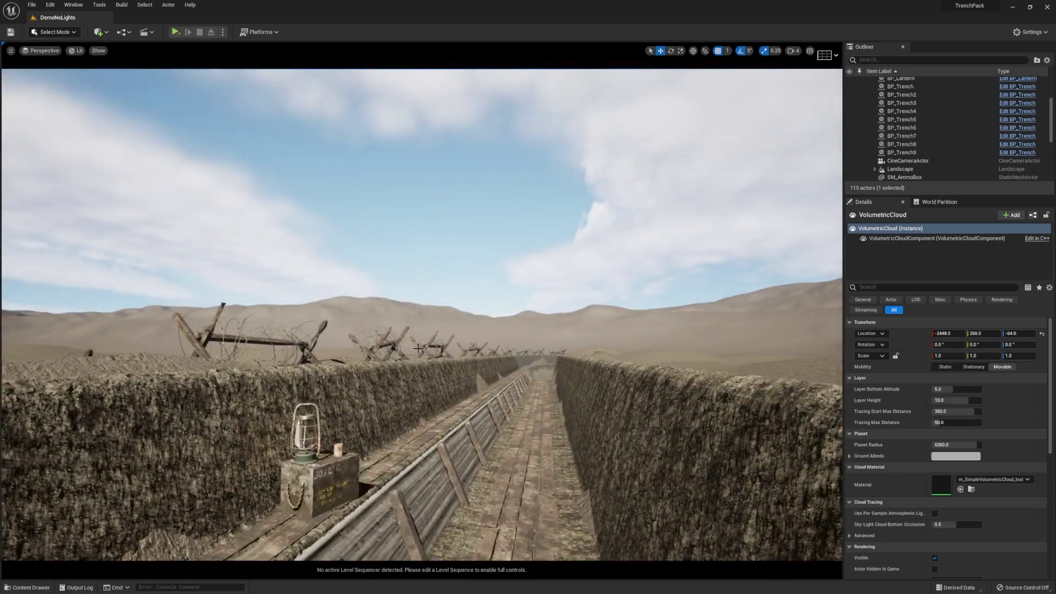
Assign the MI_VolumetricCloud_02_Profiles_PaintClouds material instance from the Clouds folder as the VolumetricCloud's cloud material.
right_click_drag(418, 348, 418, 348)
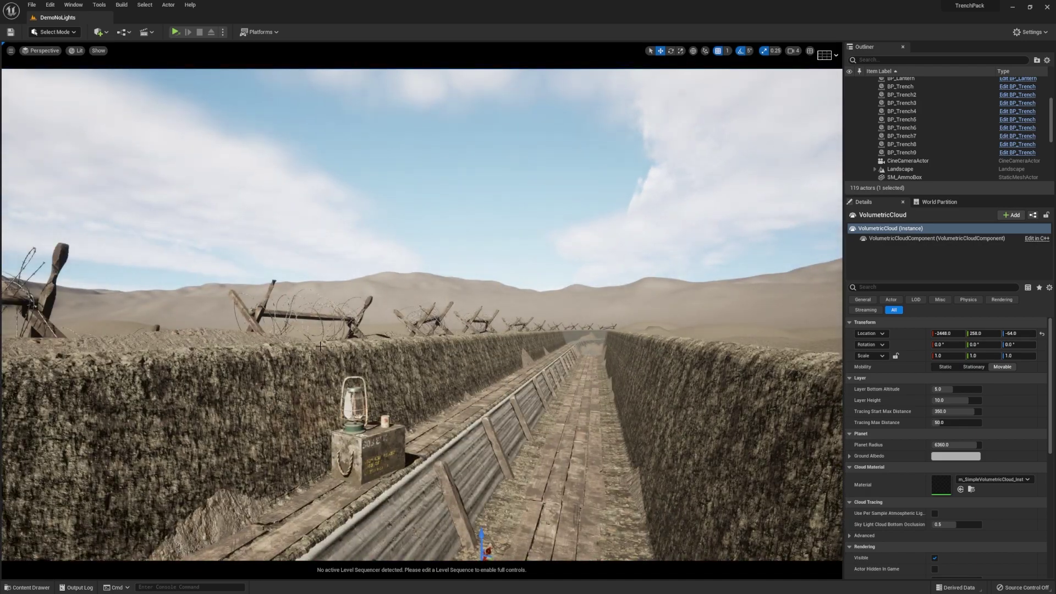
key("ctrl+space")
left_click(167, 390)
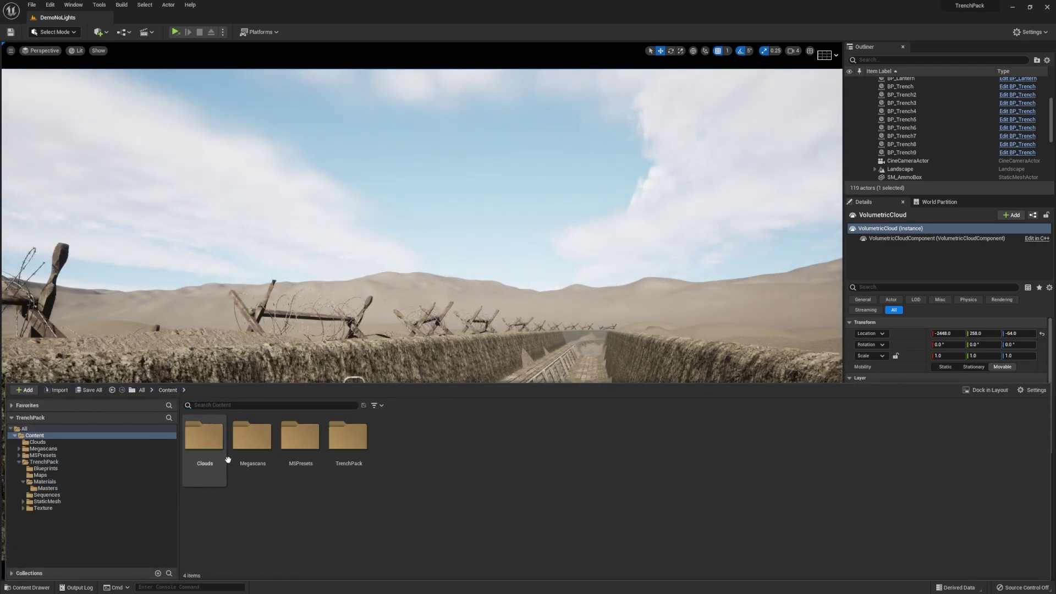
double_click(204, 437)
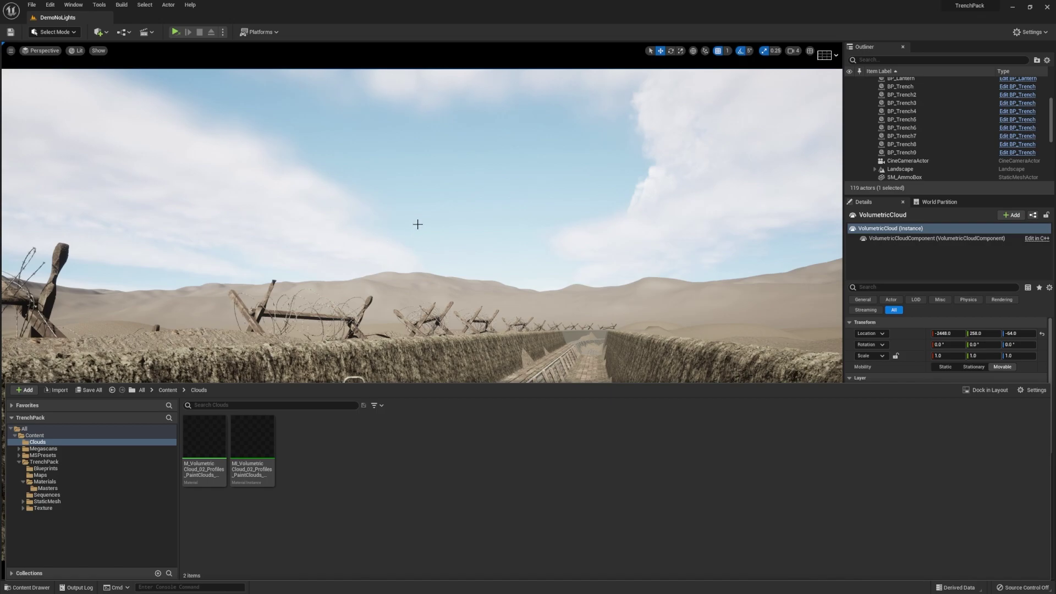
scroll(917, 116, "up", 3)
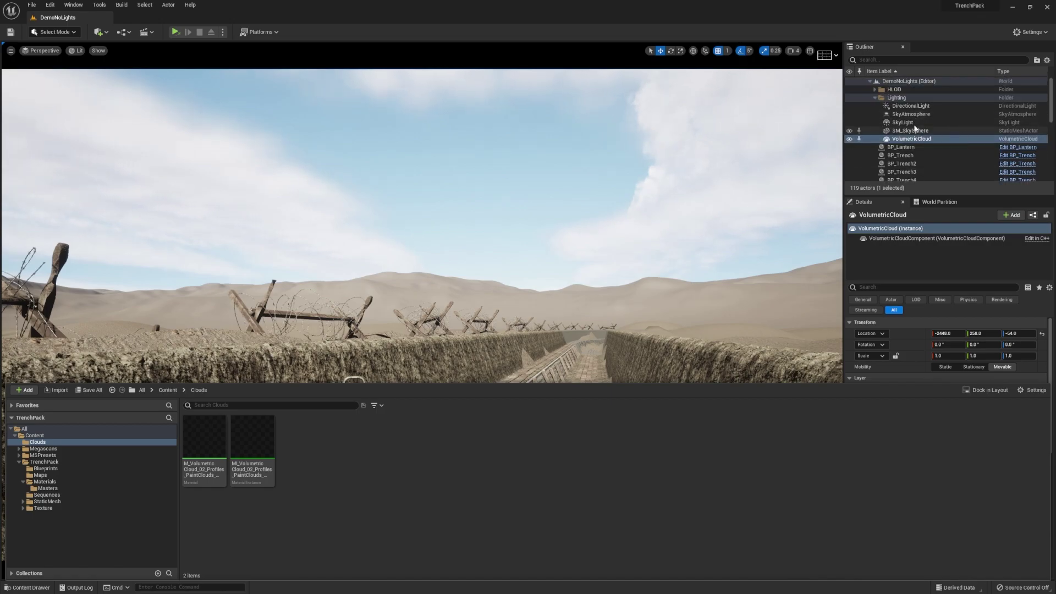
right_click_drag(770, 219, 758, 236)
scroll(940, 416, "down", 7)
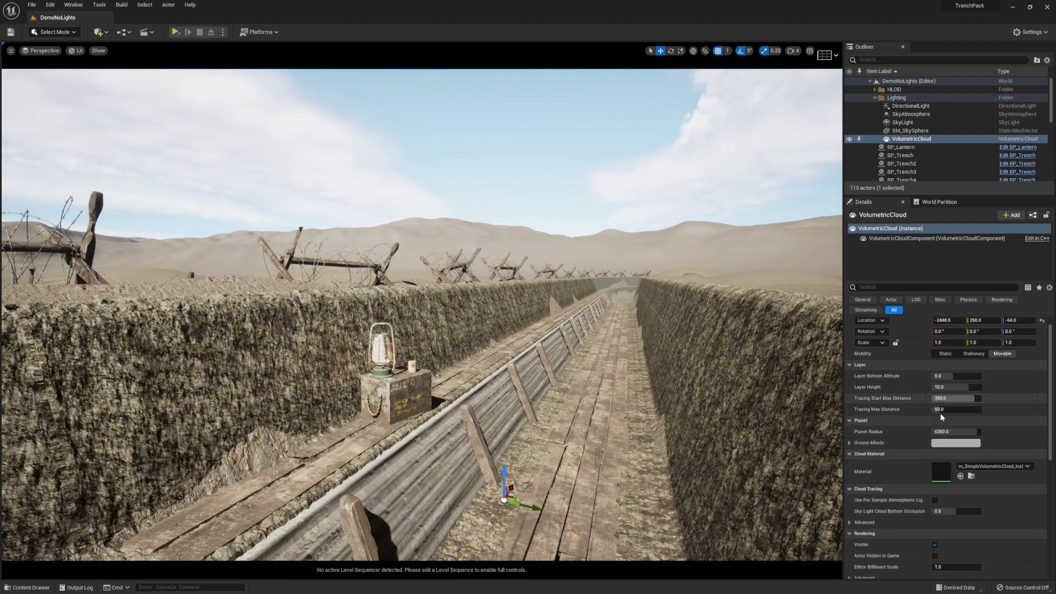
key("ctrl+space")
left_click(264, 477)
key("ctrl+space")
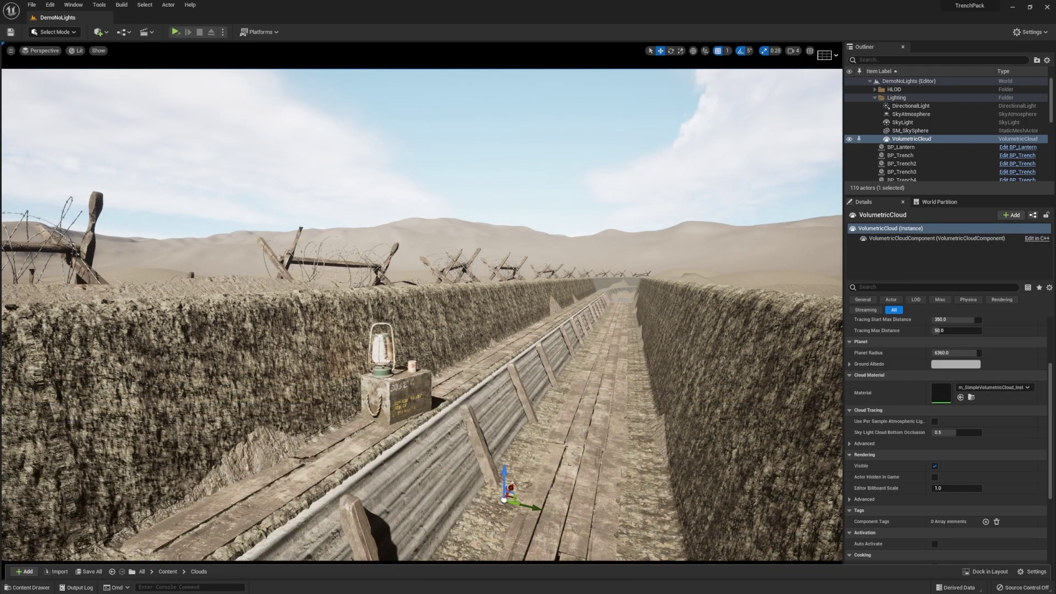
left_click(960, 398)
Rotate the sun to a low angle above the dunes, checking how the clouds and trench walls react to its direction.
right_click_drag(724, 402, 764, 396)
right_click_drag(698, 391, 410, 448)
key("ctrl+l")
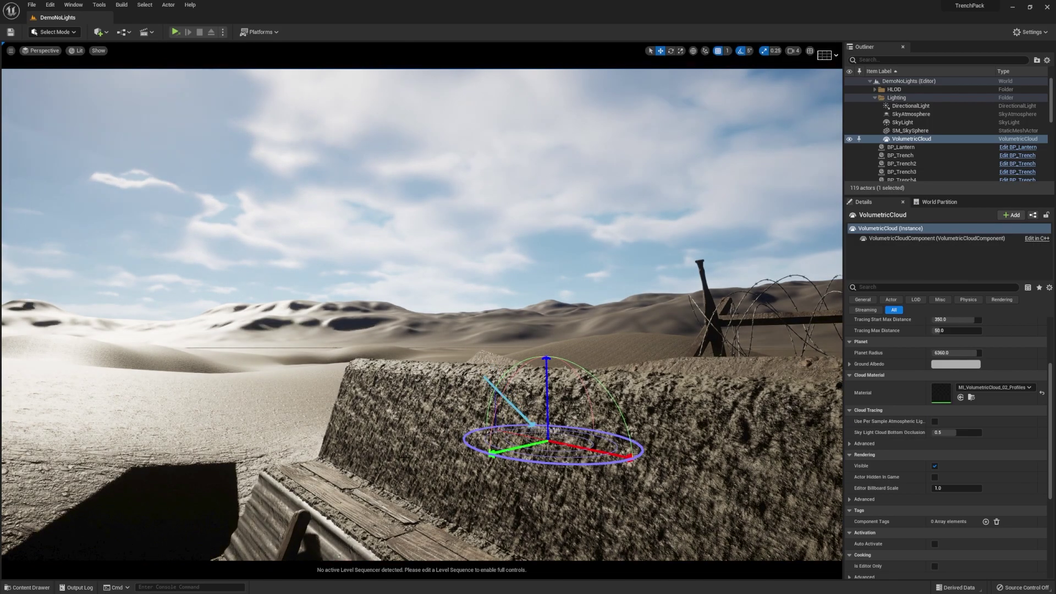
key("ctrl+l")
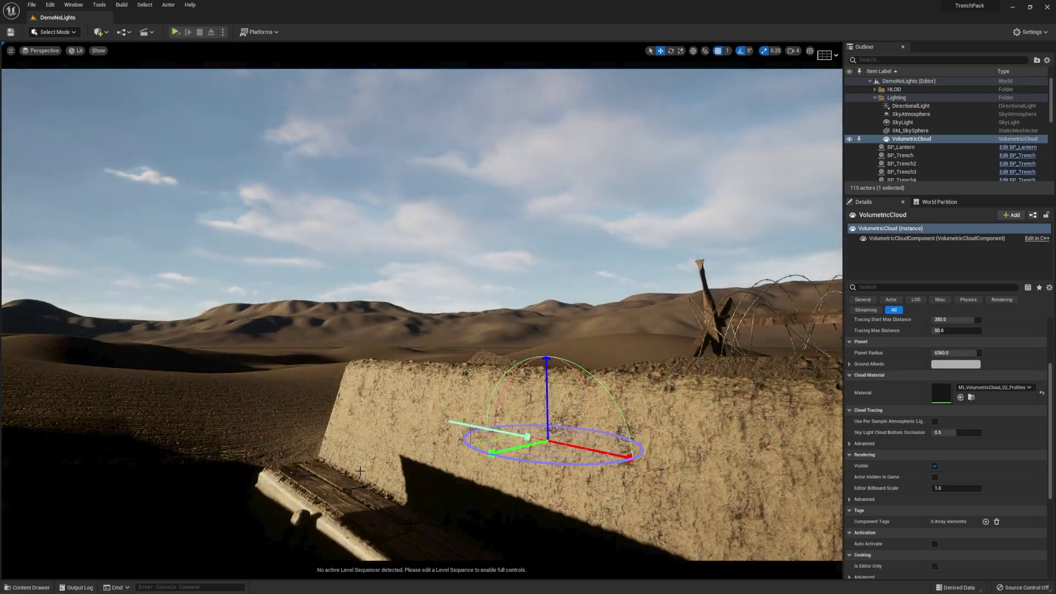
key("ctrl+l")
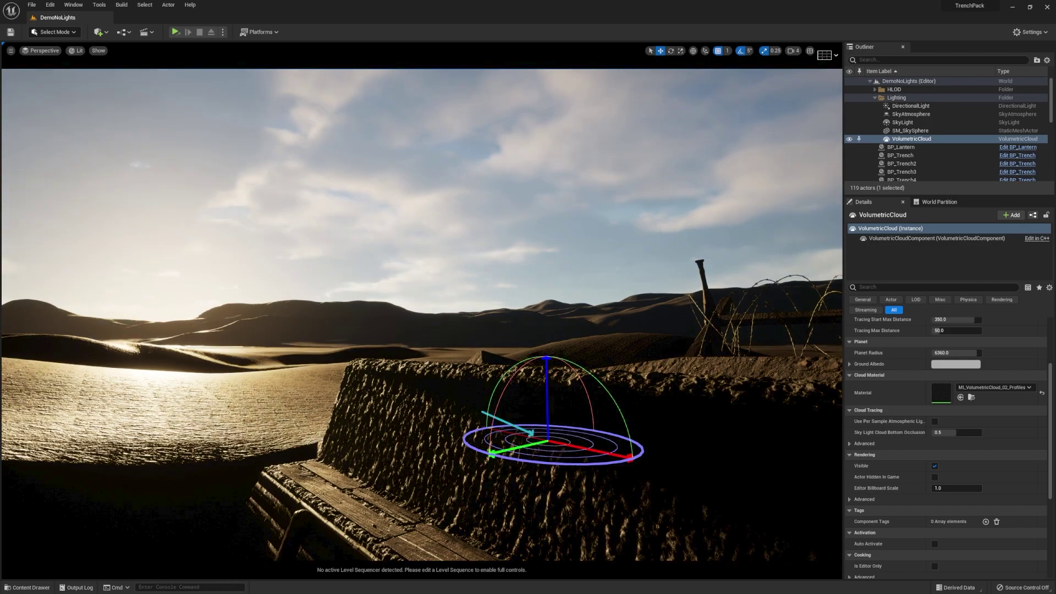
key("ctrl+l")
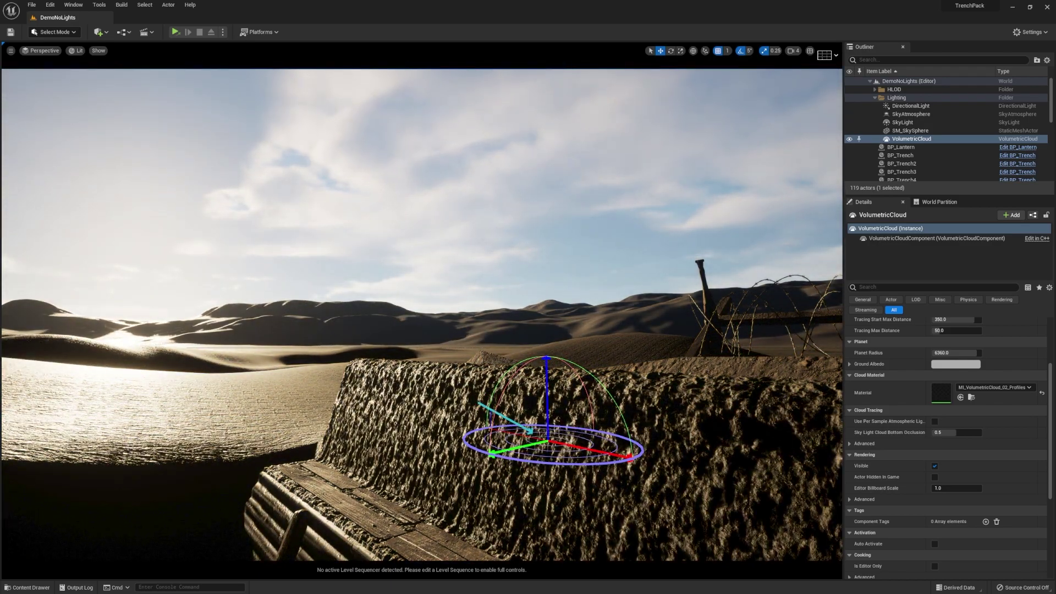
Select the DirectionalLight and enable Use Temperature in its light settings.
right_click_drag(422, 315, 572, 333)
left_click(911, 106)
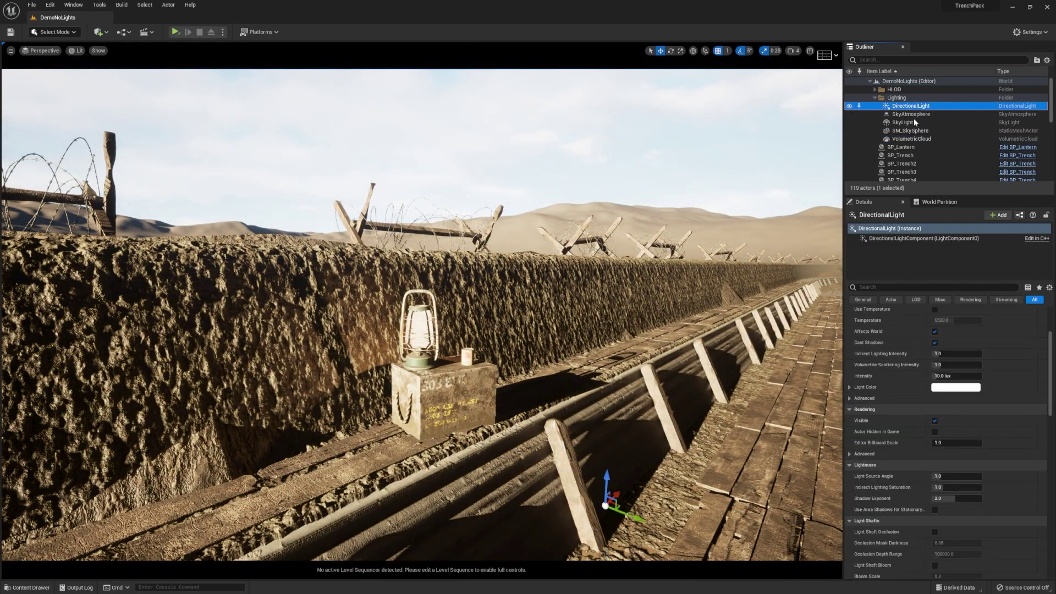
scroll(909, 386, "up", 2)
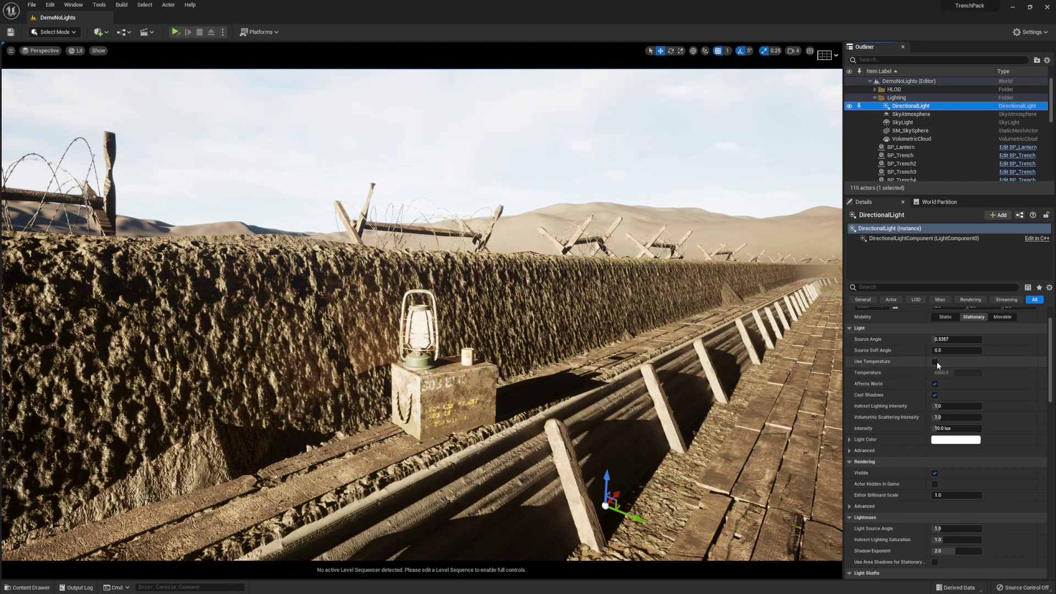
left_click(934, 361)
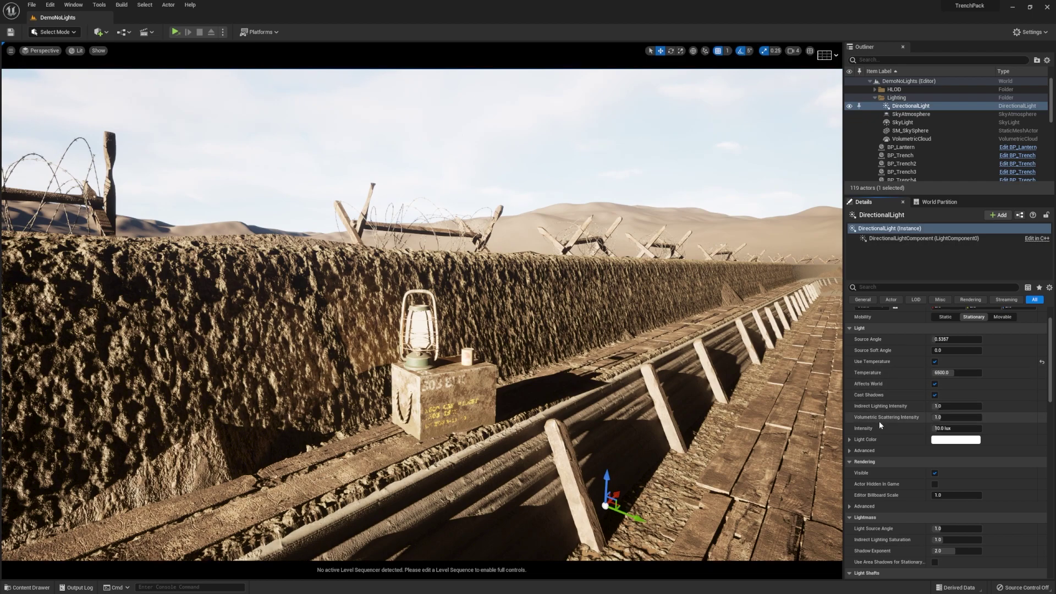
Filter the DirectionalLight's properties for "clou" and enable Cast Shadows on Atmosphere.
left_click(848, 451)
scroll(885, 407, "down", 2)
scroll(885, 407, "down", 5)
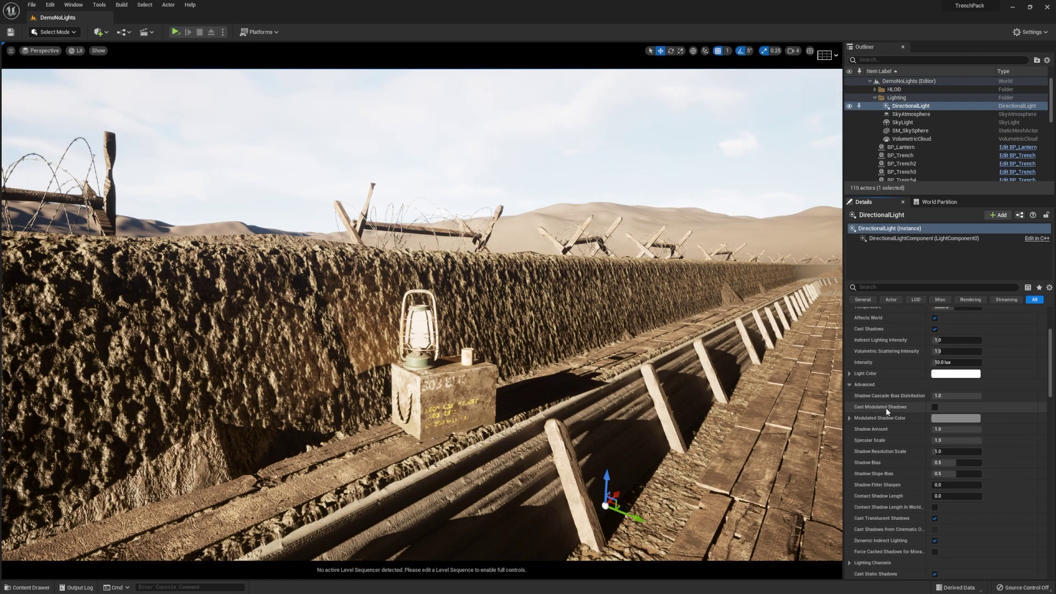
left_click(879, 289)
type("clou")
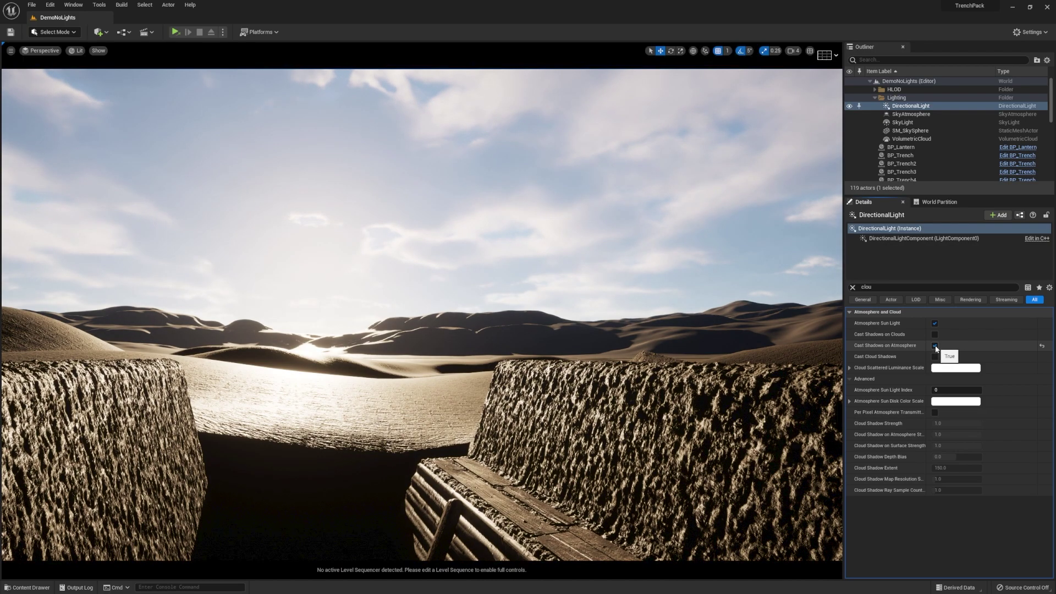
Switch Cast Shadows on Clouds back off for the DirectionalLight and enable Cast Cloud Shadows.
right_click_drag(516, 376, 709, 337)
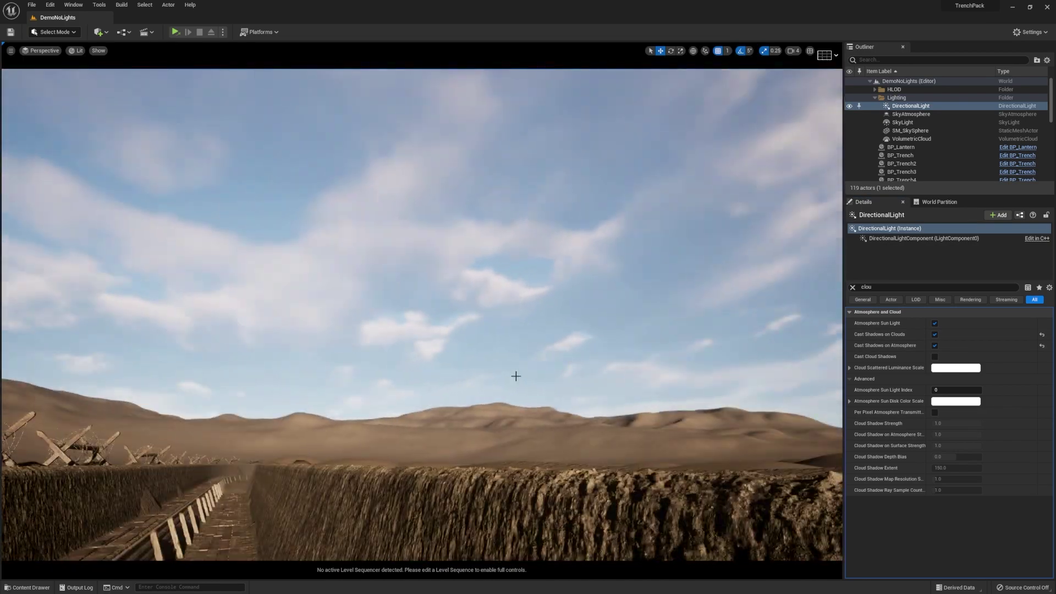
left_click(935, 335)
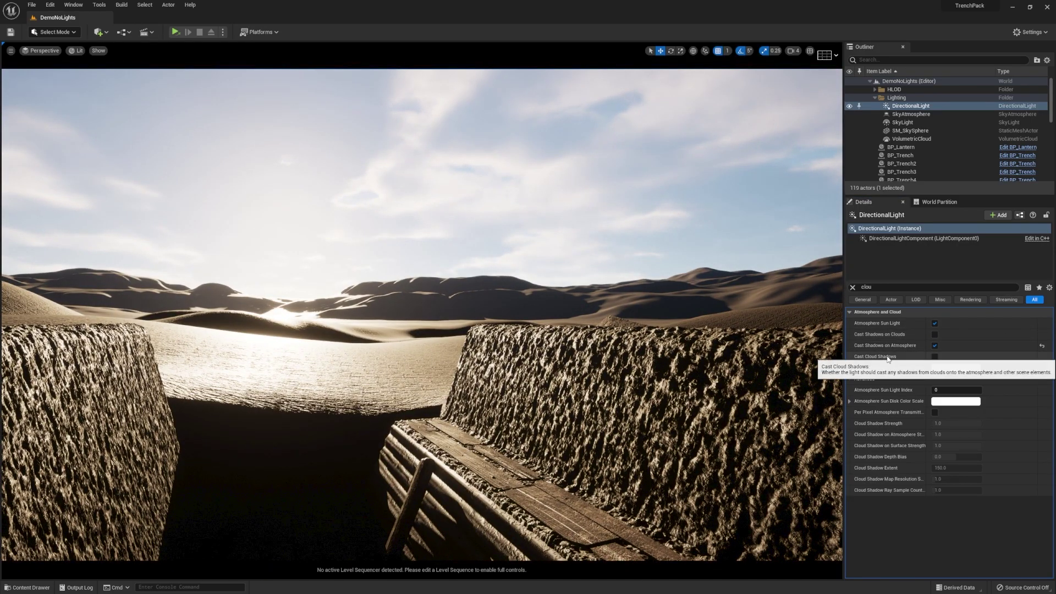
right_click_drag(497, 323, 729, 330)
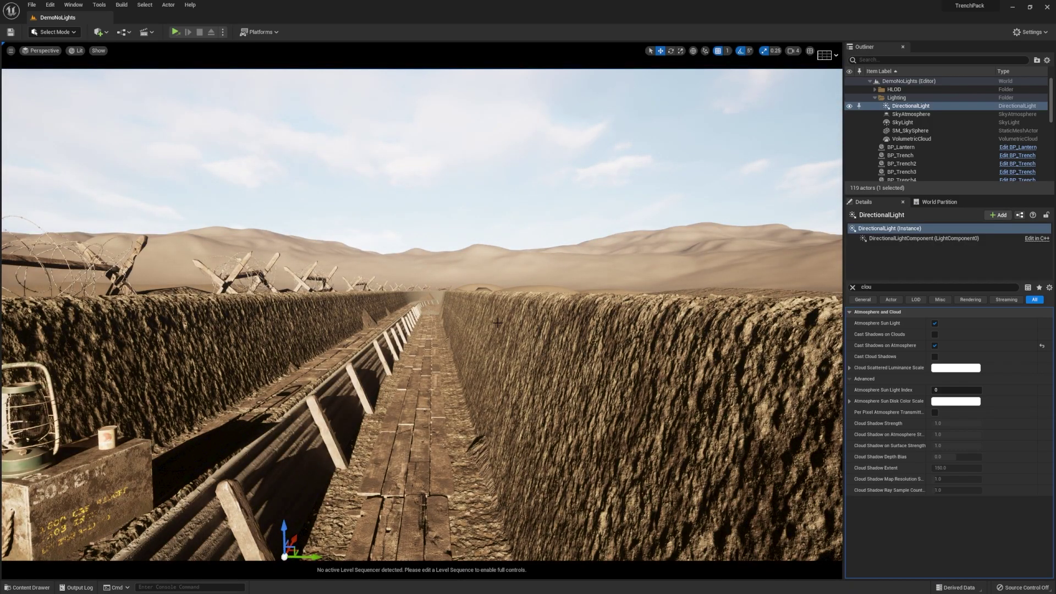
right_click_drag(495, 324, 495, 281)
right_click_drag(821, 424, 33, 434)
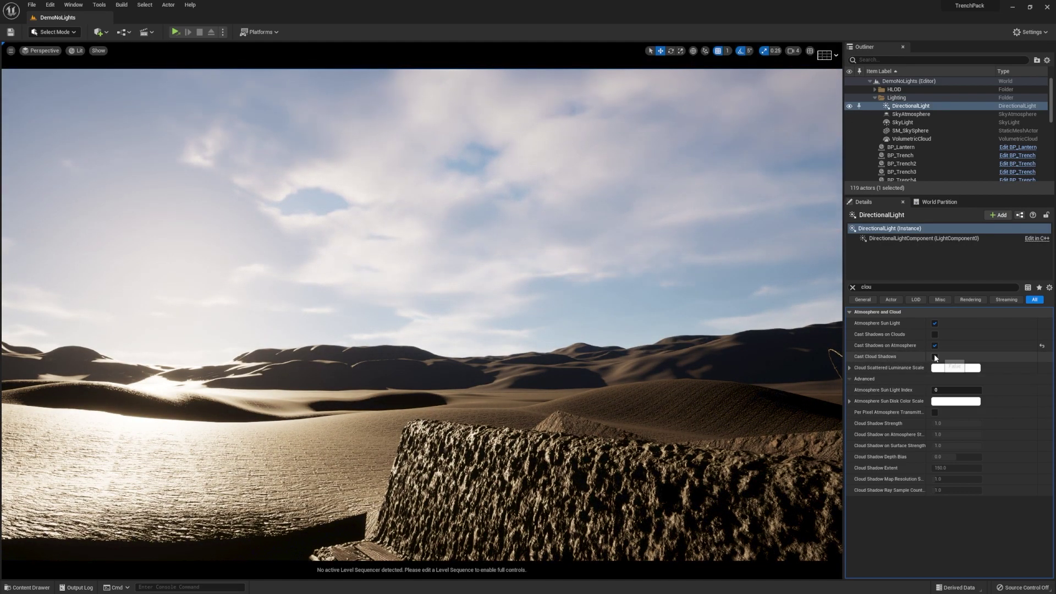
left_click(934, 356)
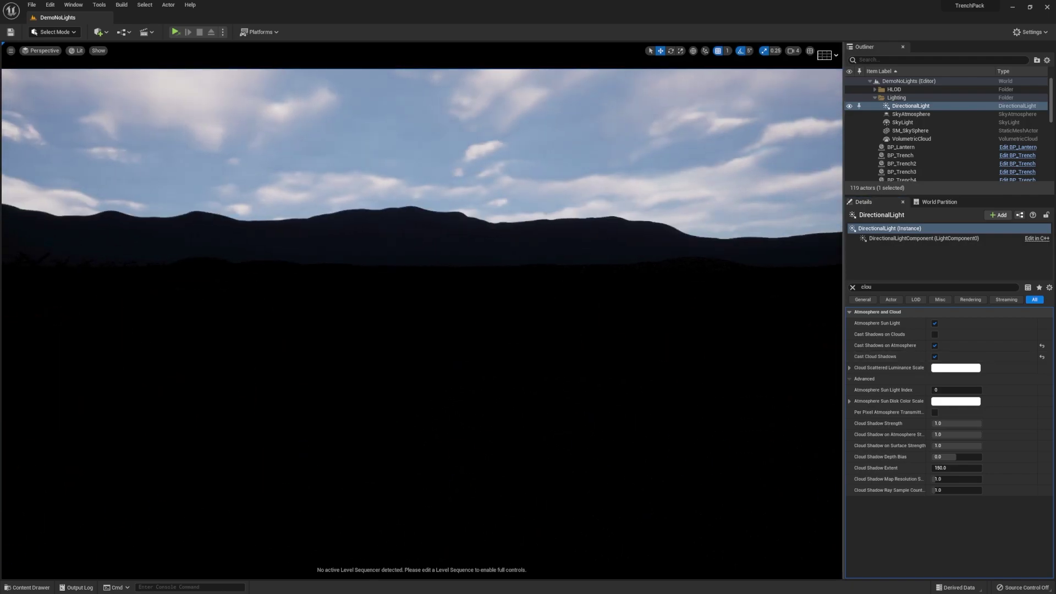
Select the SkyLight and enable Real Time Capture so it follows the changing sky.
right_click_drag(682, 374, 390, 330)
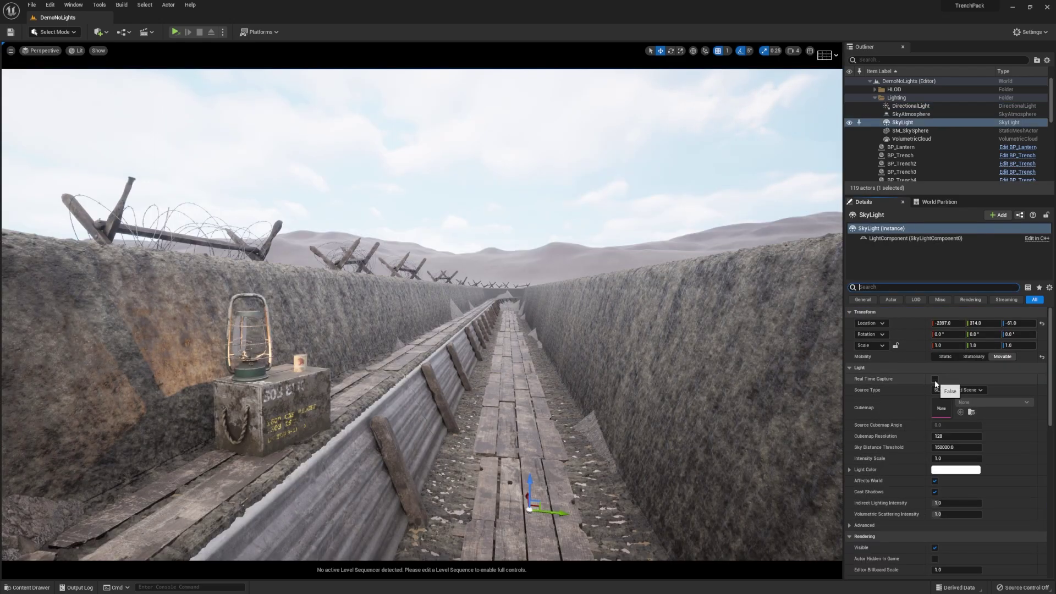
left_click(935, 380)
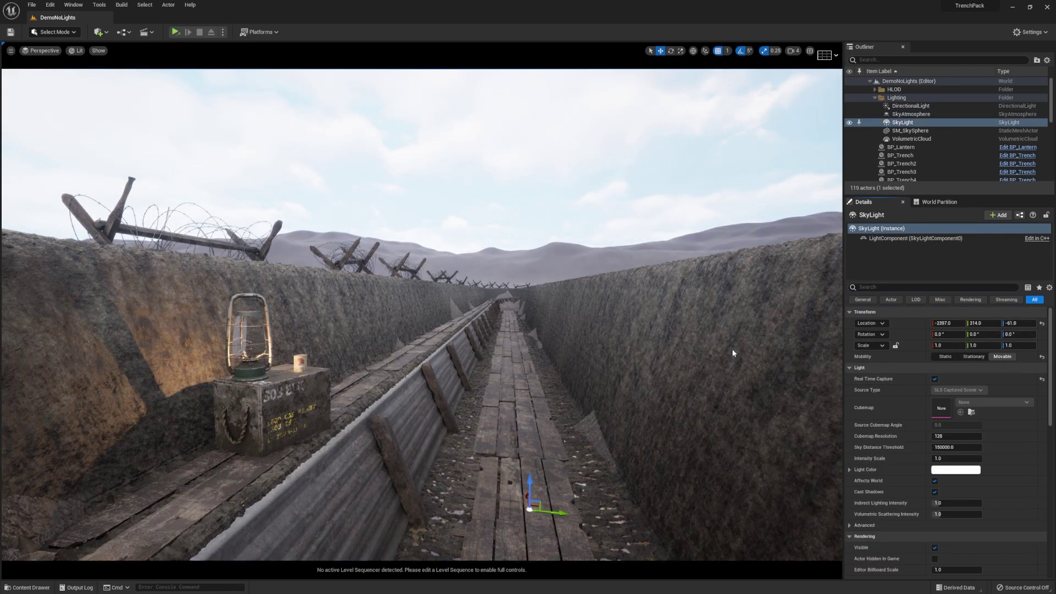
right_click_drag(341, 369, 601, 344)
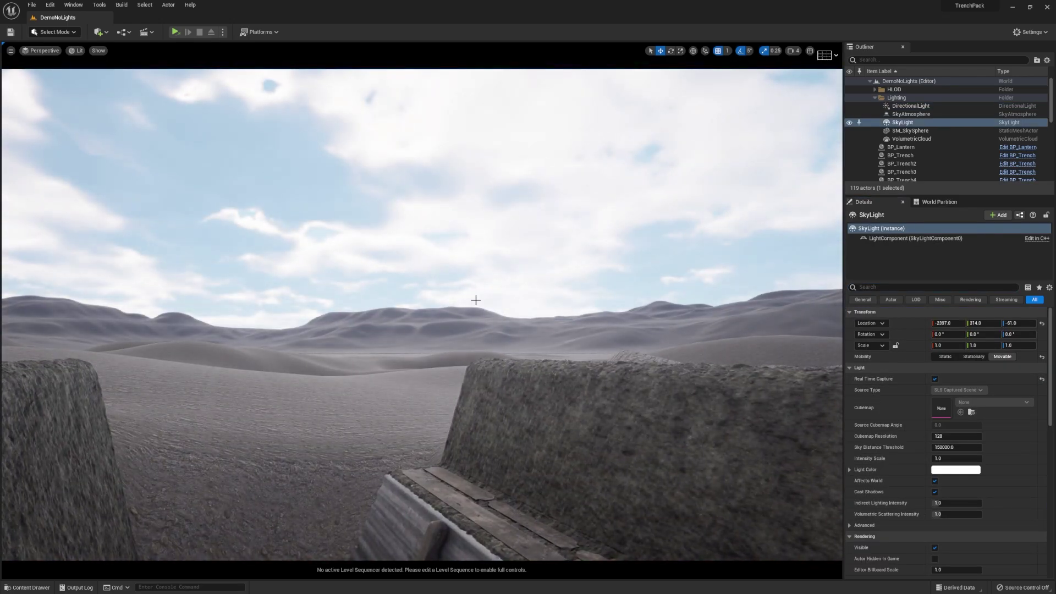
Lower the sun to the horizon behind the dunes for a reddish sunset and look along the trench.
key("ctrl+l")
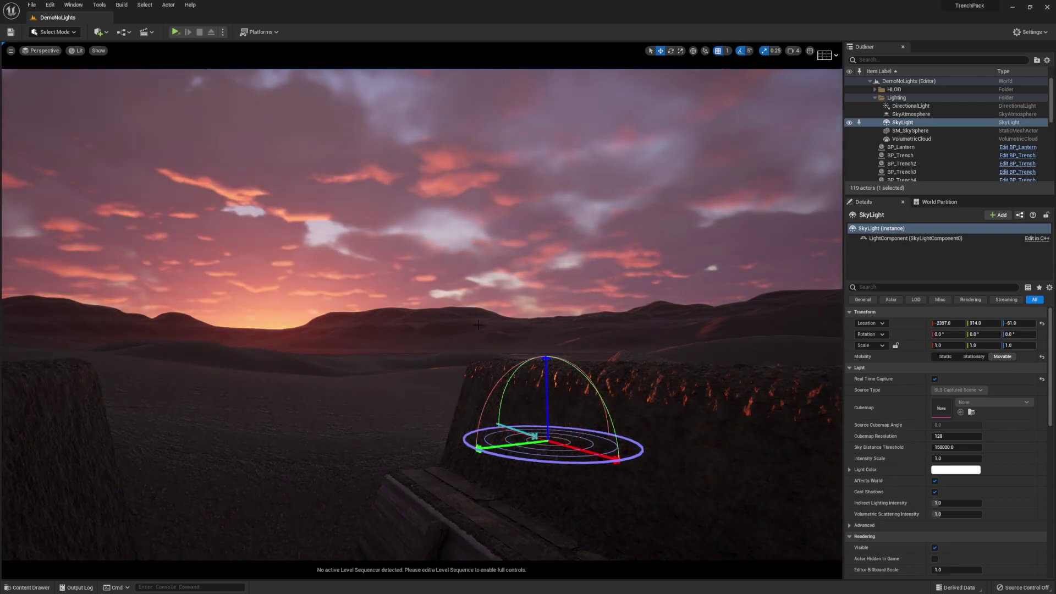
key("ctrl+l")
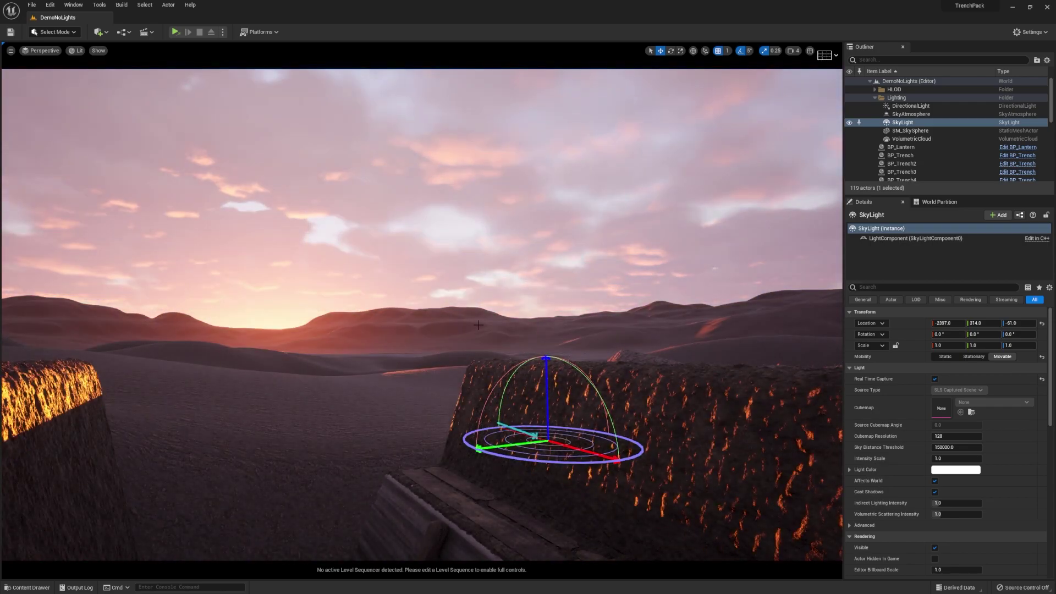
key("ctrl+l")
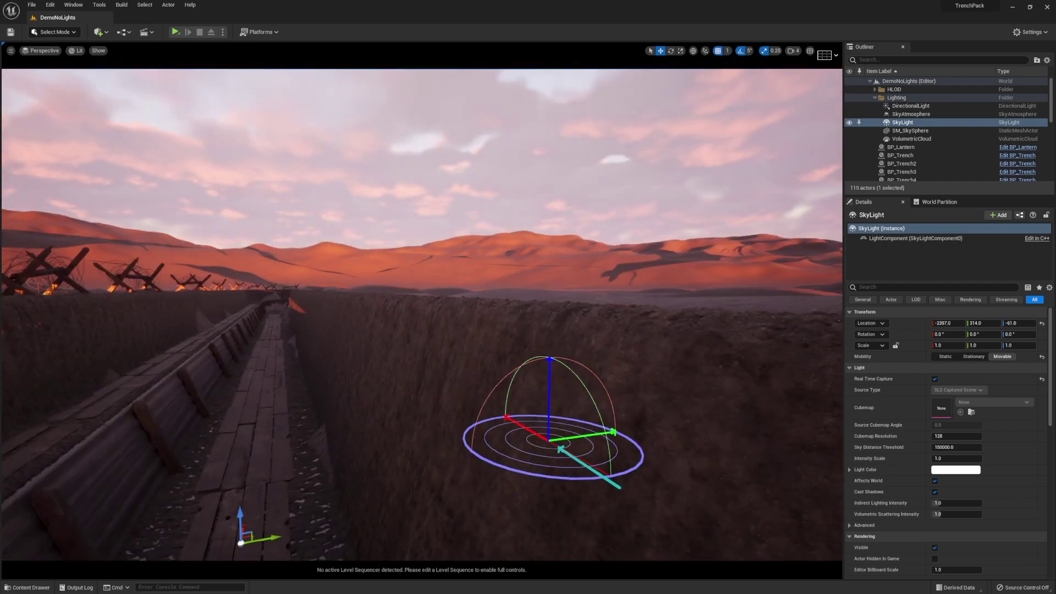
right_click_drag(422, 315, 121, 300)
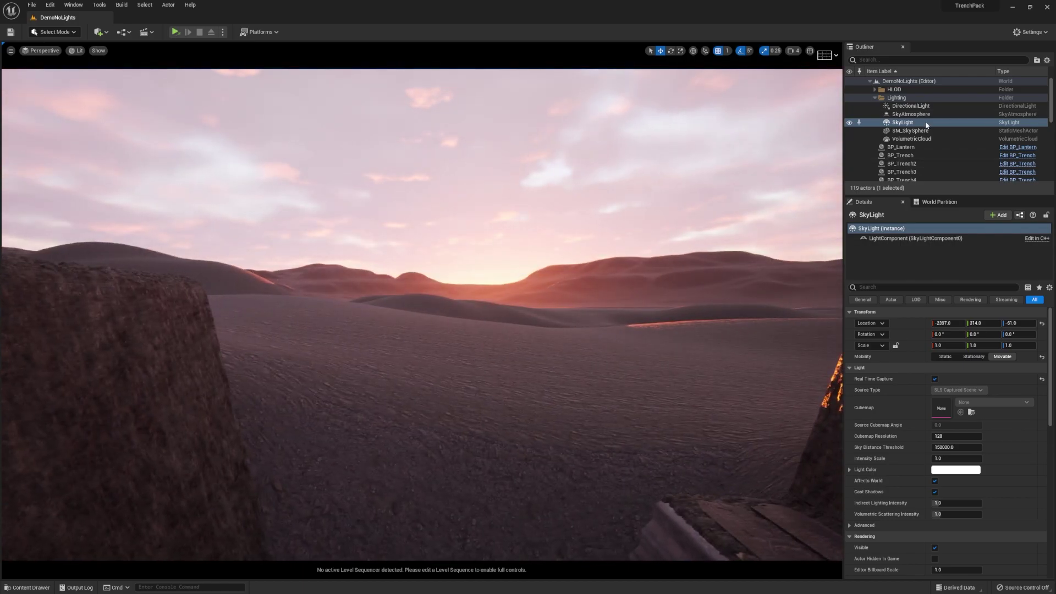
Filter the DirectionalLight's properties for "Light sha" and enable Light Shaft Occlusion.
left_click(908, 107)
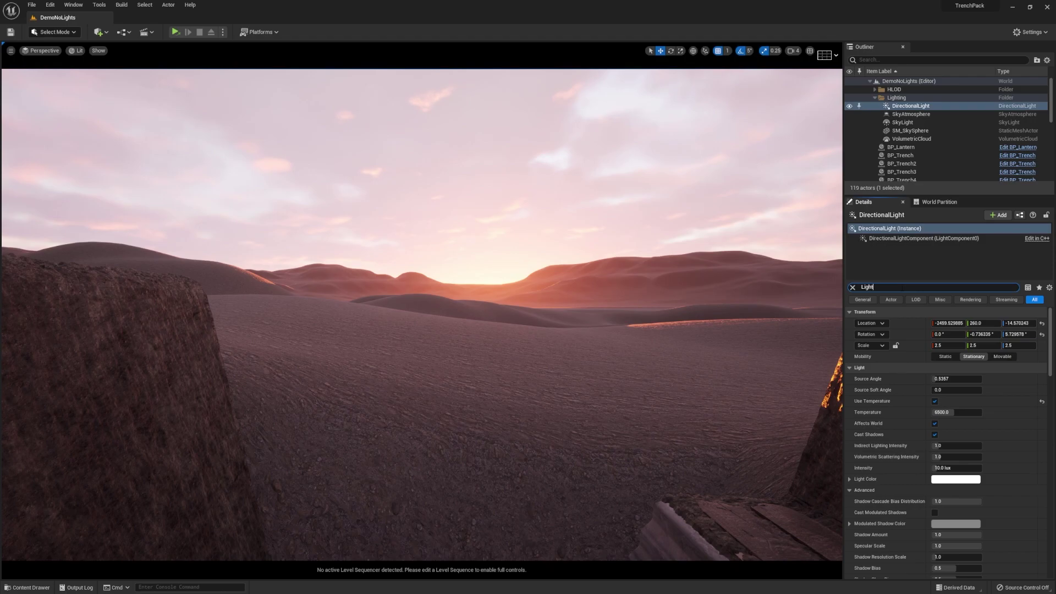
scroll(960, 346, "down", 3)
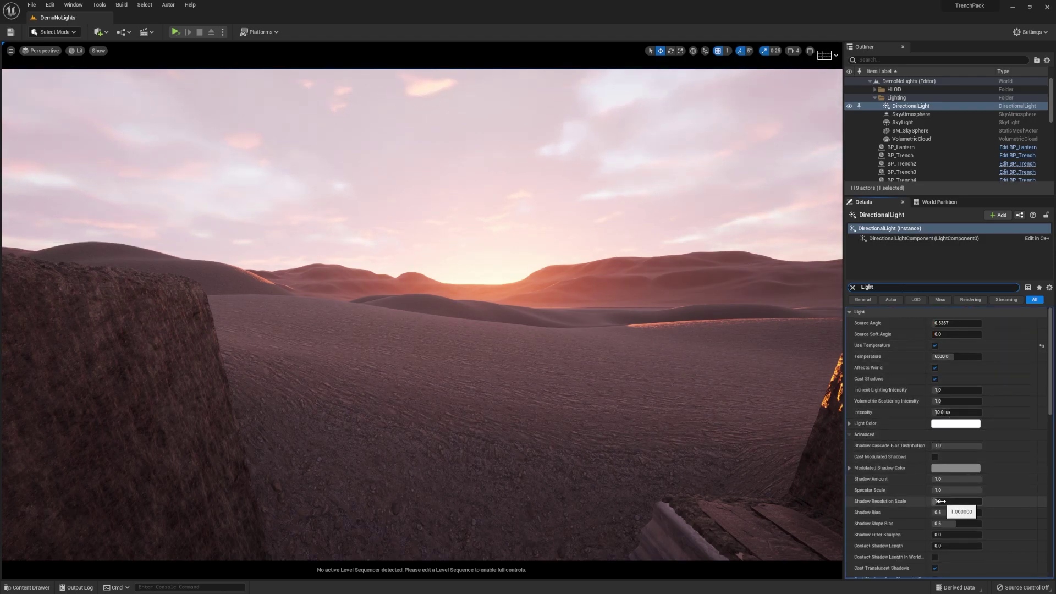
type("sha")
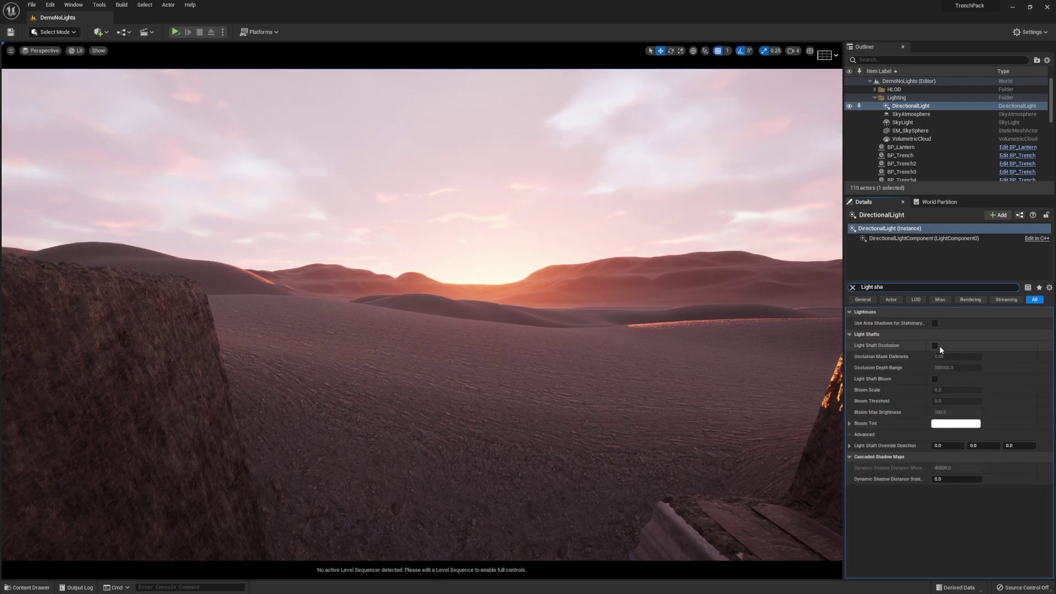
key("w")
mouse_move(641, 366)
right_mouse_down()
mouse_move(648, 353)
mouse_move(641, 365)
right_mouse_up()
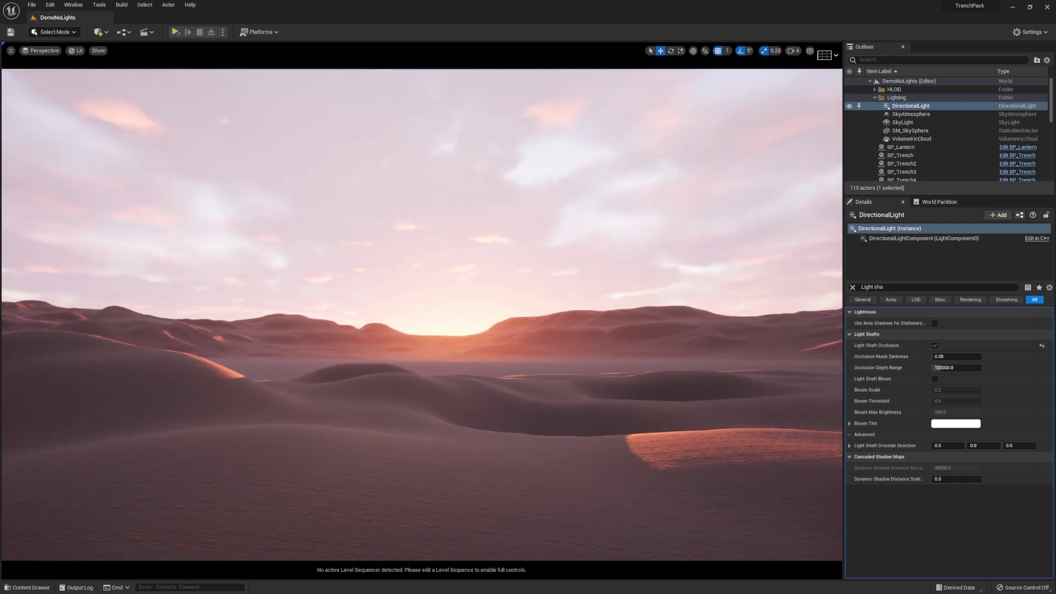
Try Light Shaft Bloom on the DirectionalLight and switch it back off.
left_click(933, 379)
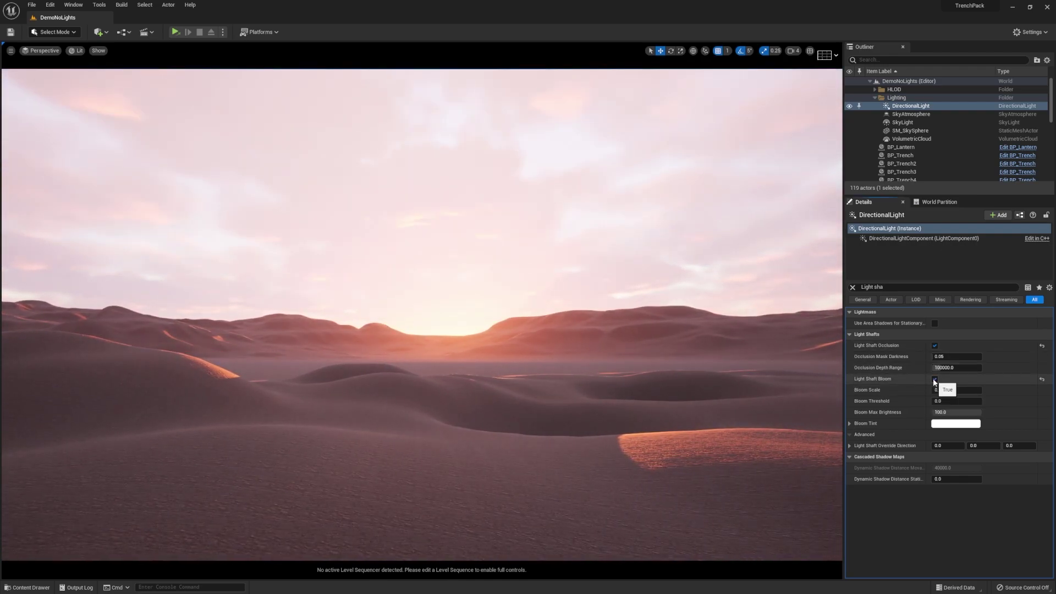
right_click_drag(641, 365, 652, 357)
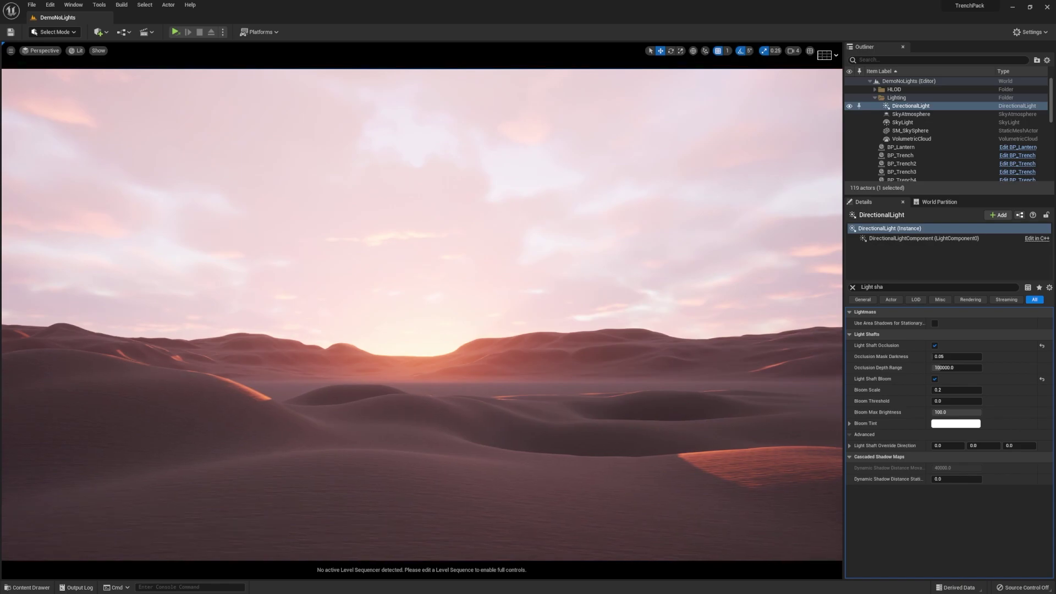
left_click(934, 379)
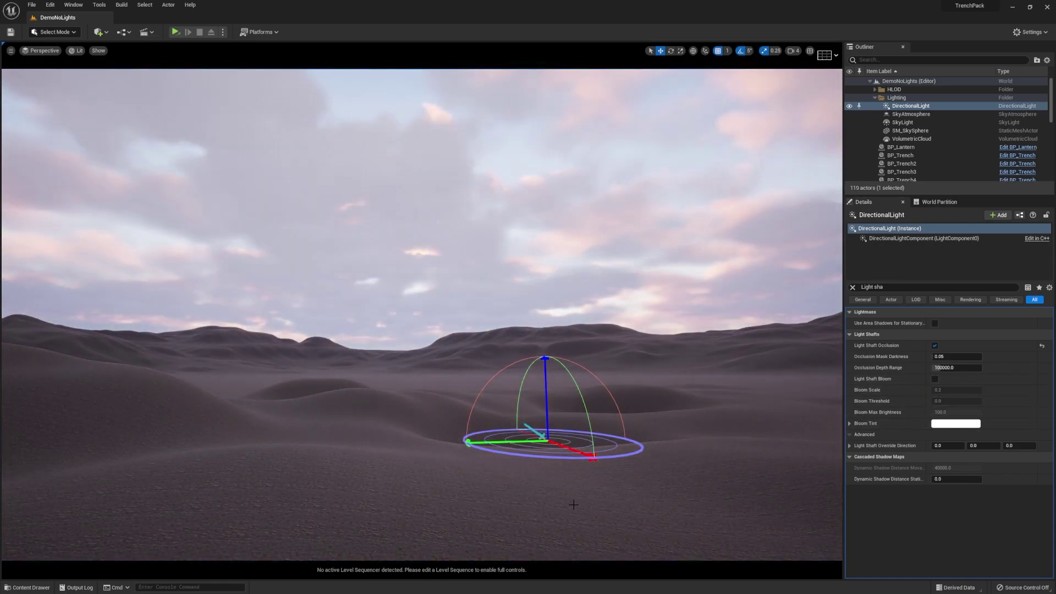
Turn the sun to a dimmer dusk direction and return the view from the dunes into the trench.
right_click_drag(565, 508, 660, 516)
key("w")
right_click_drag(438, 530, 437, 531)
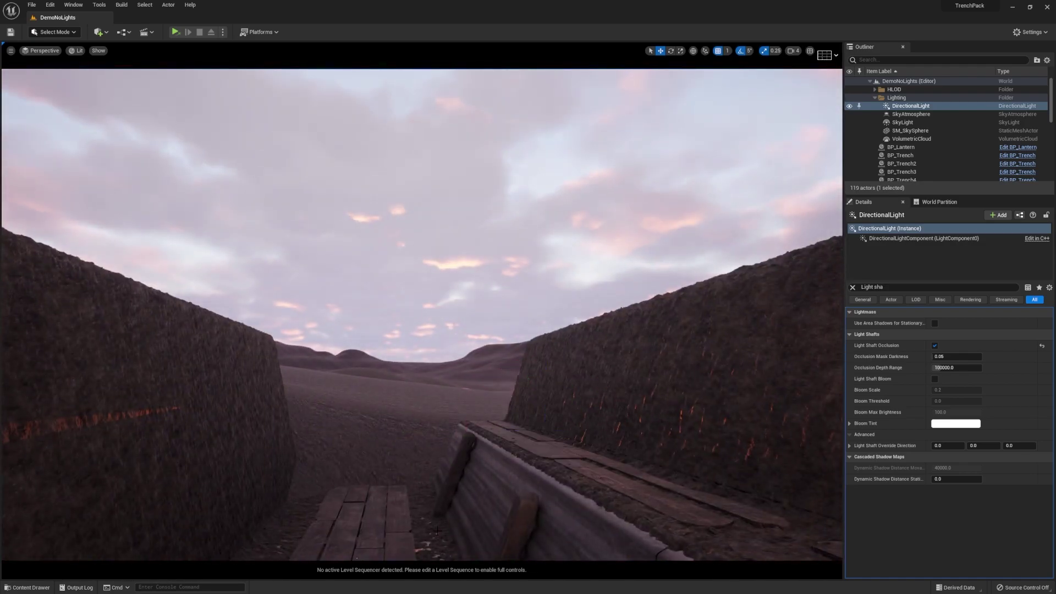
Add an Exponential Height Fog actor to the level and place it on the trench's plank floor.
right_click_drag(456, 477, 44, 477)
right_click_drag(437, 531, 437, 531)
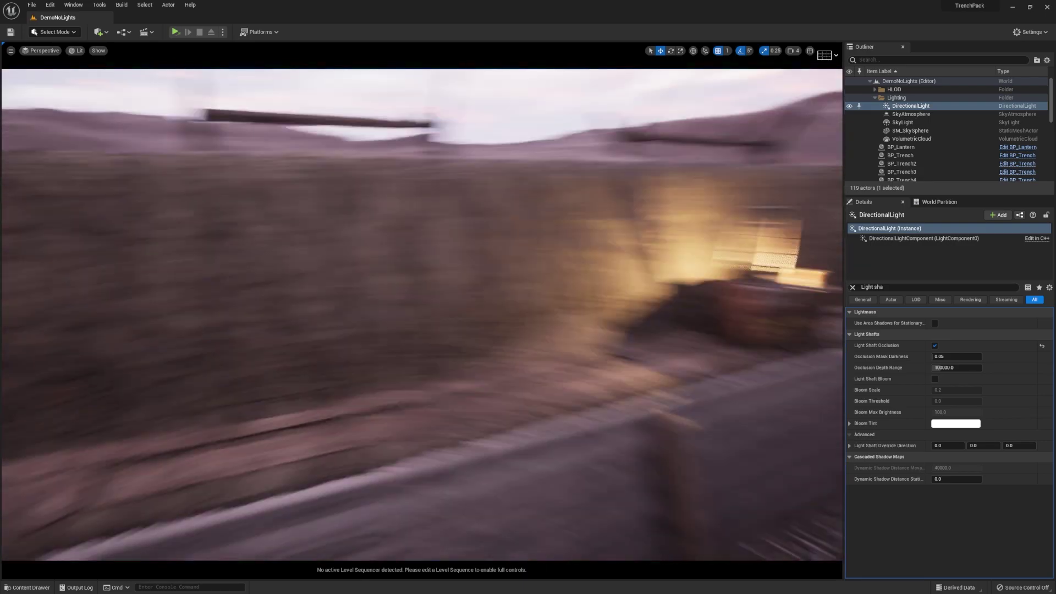
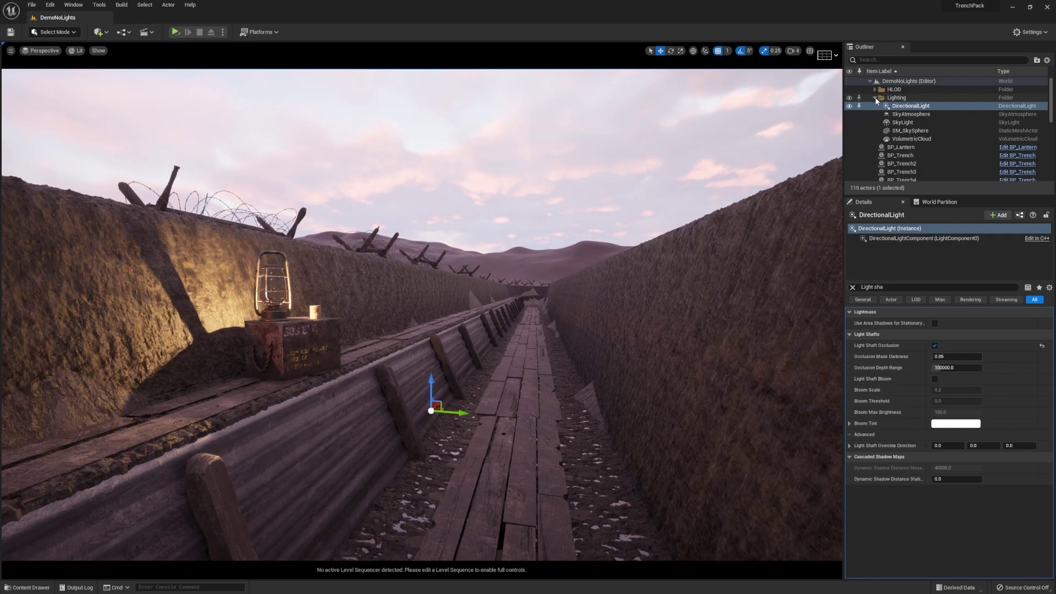
scroll(901, 128, "down", 4)
scroll(901, 128, "up", 4)
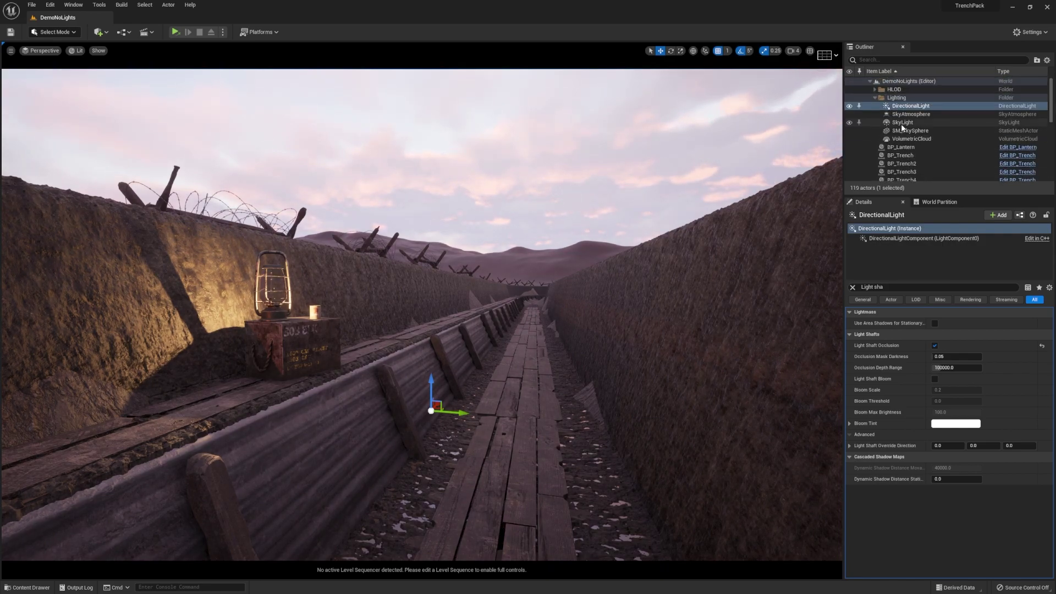
left_click(97, 32)
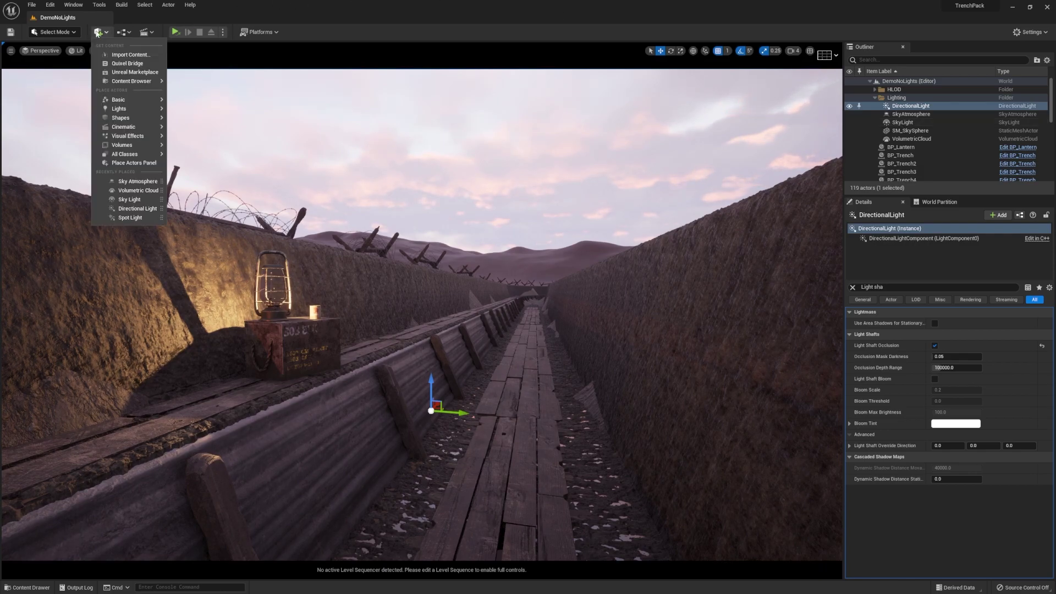
mouse_move(133, 155)
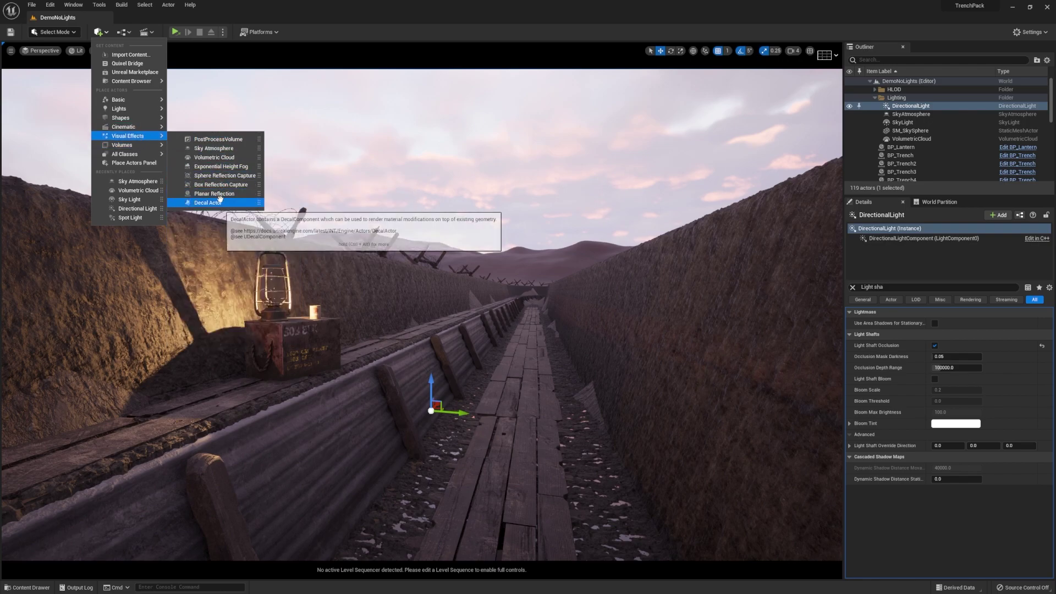
left_click(422, 260)
left_click_drag(422, 260, 523, 414)
right_click_drag(523, 414, 740, 410)
Check in the project's Rendering settings whether Support Sky Atmosphere Affecting Height Fog is enabled, and close the settings.
left_click(1027, 33)
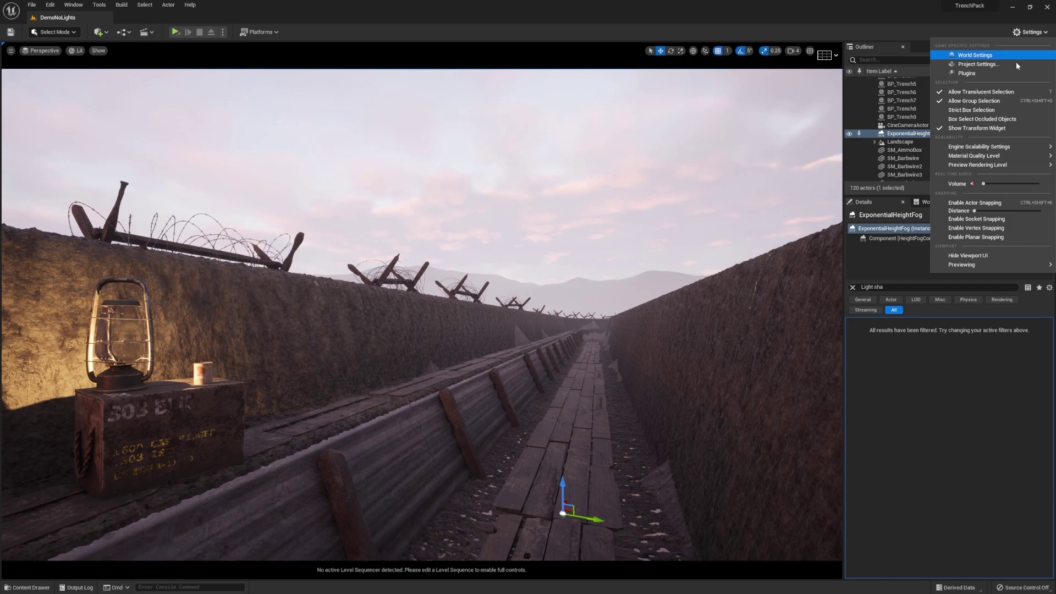
left_click(973, 64)
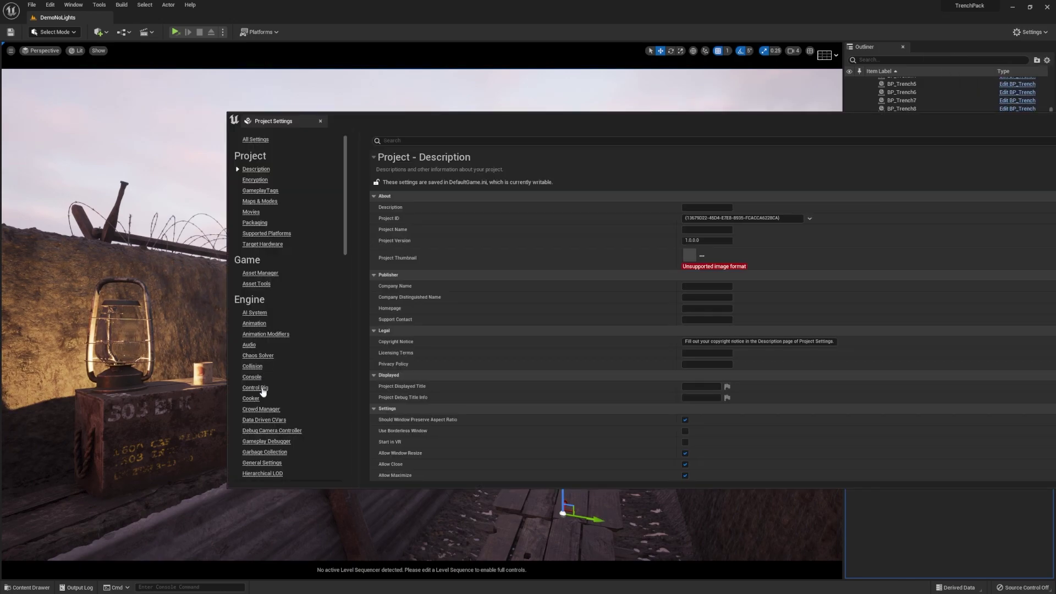
scroll(258, 458, "down", 5)
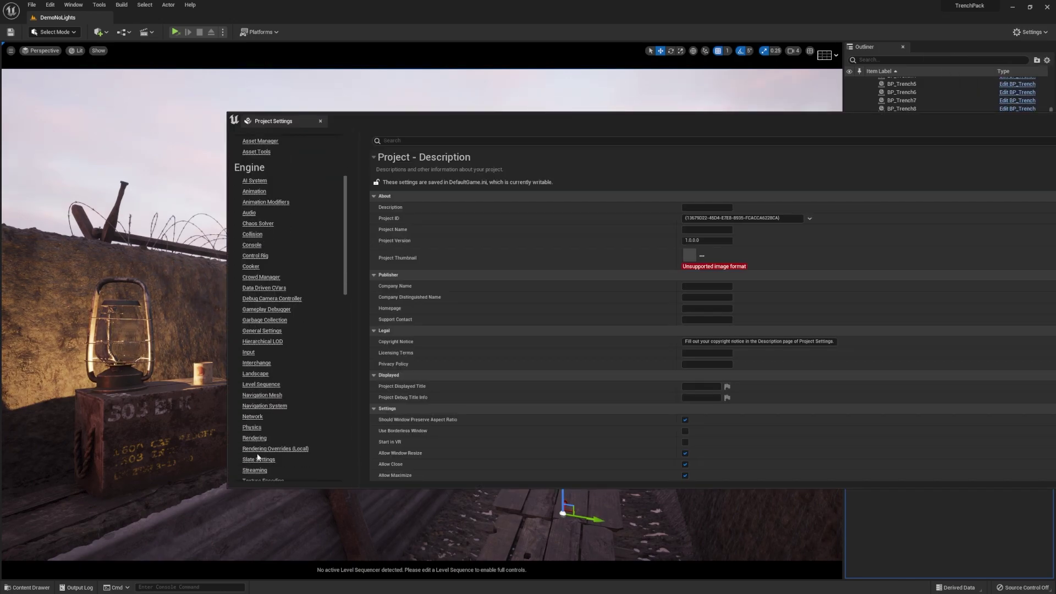
left_click(256, 440)
scroll(492, 347, "down", 10)
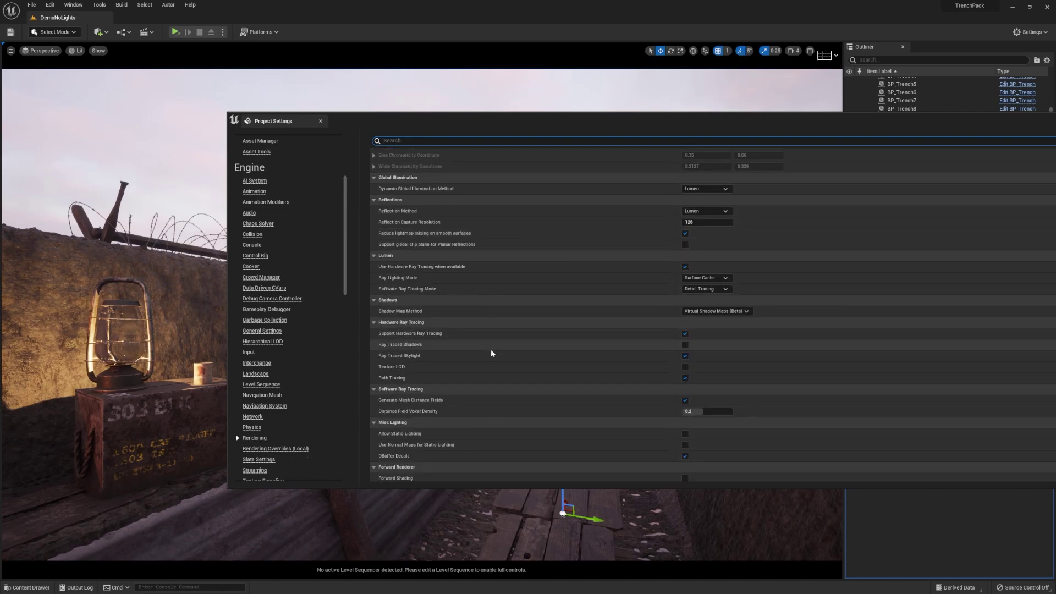
scroll(485, 356, "down", 10)
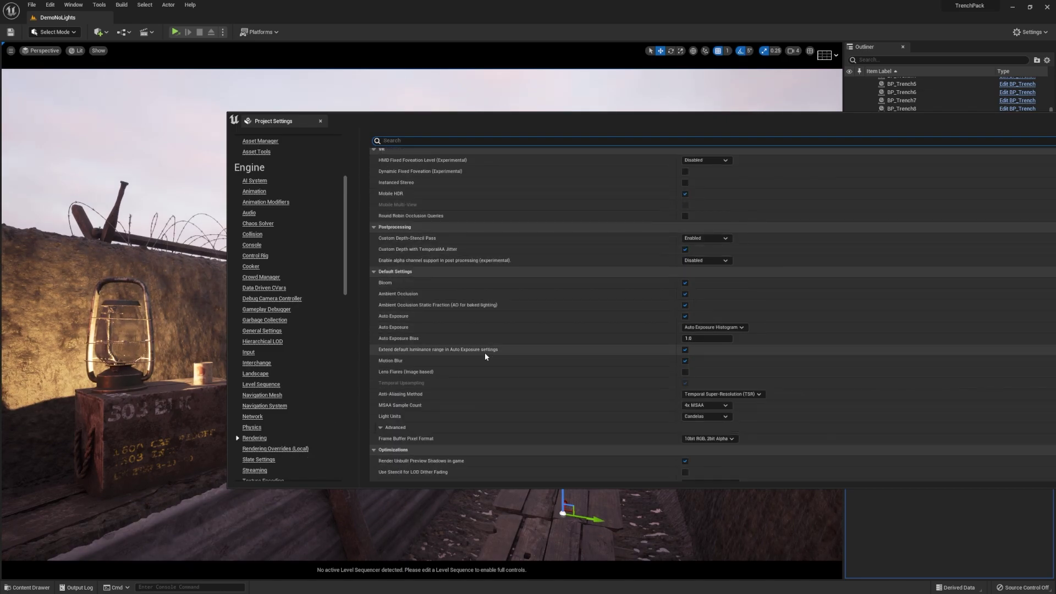
scroll(485, 356, "down", 5)
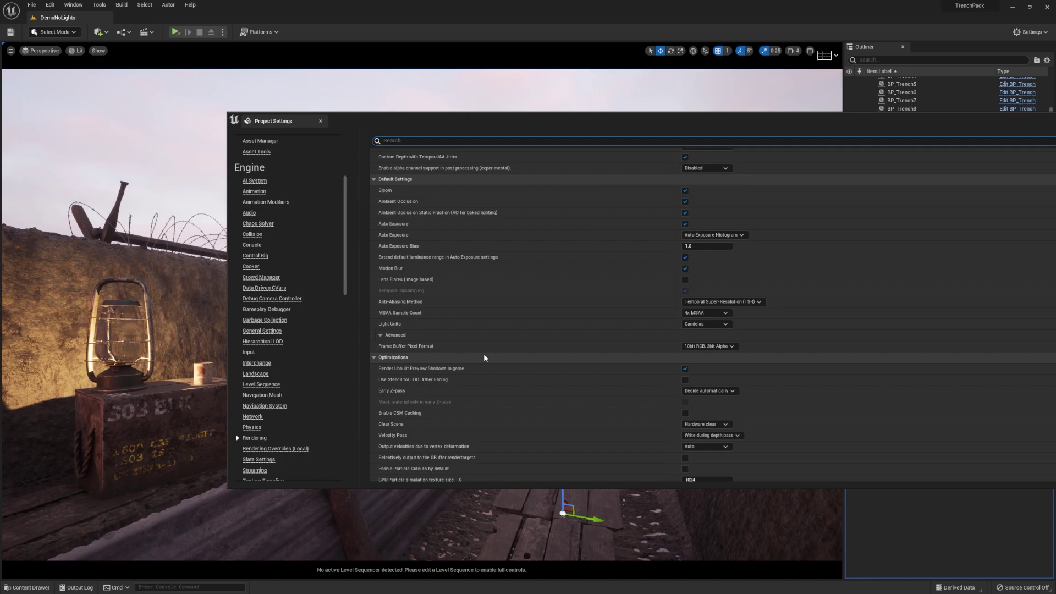
scroll(484, 357, "down", 10)
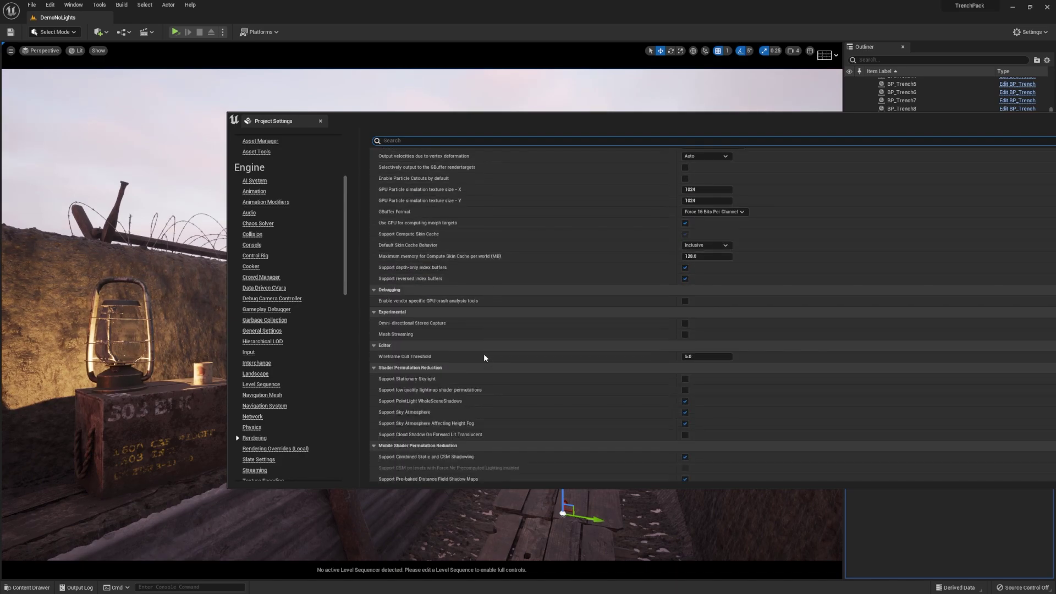
scroll(483, 355, "up", 3)
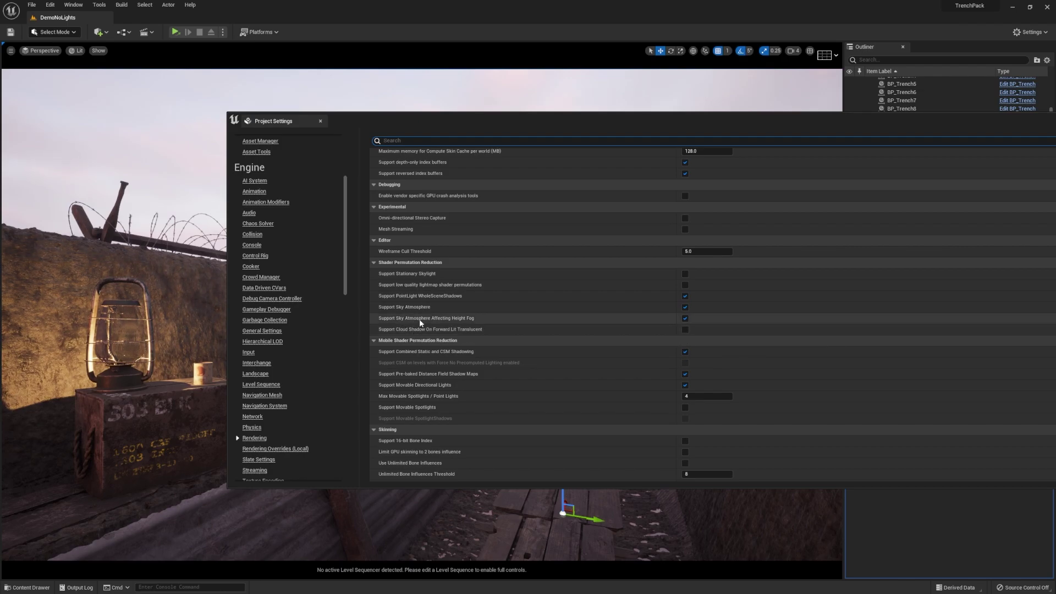
left_click_drag(1009, 115, 636, 167)
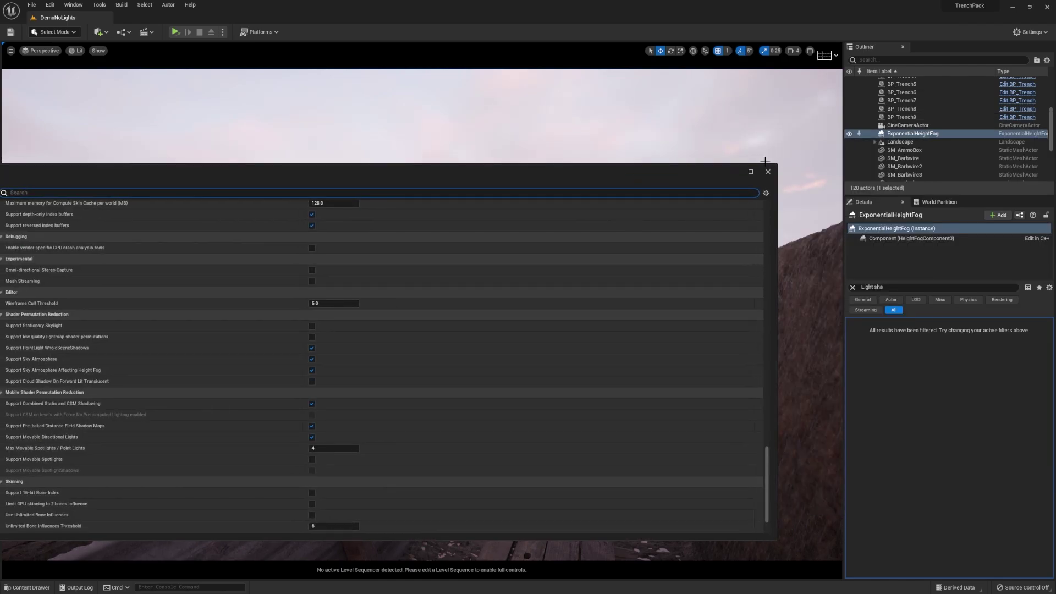
left_click(768, 171)
Clear the property filter on the ExponentialHeightFog and enable Volumetric Fog.
mouse_move(550, 274)
right_mouse_down()
mouse_move(319, 270)
mouse_move(550, 273)
right_mouse_up()
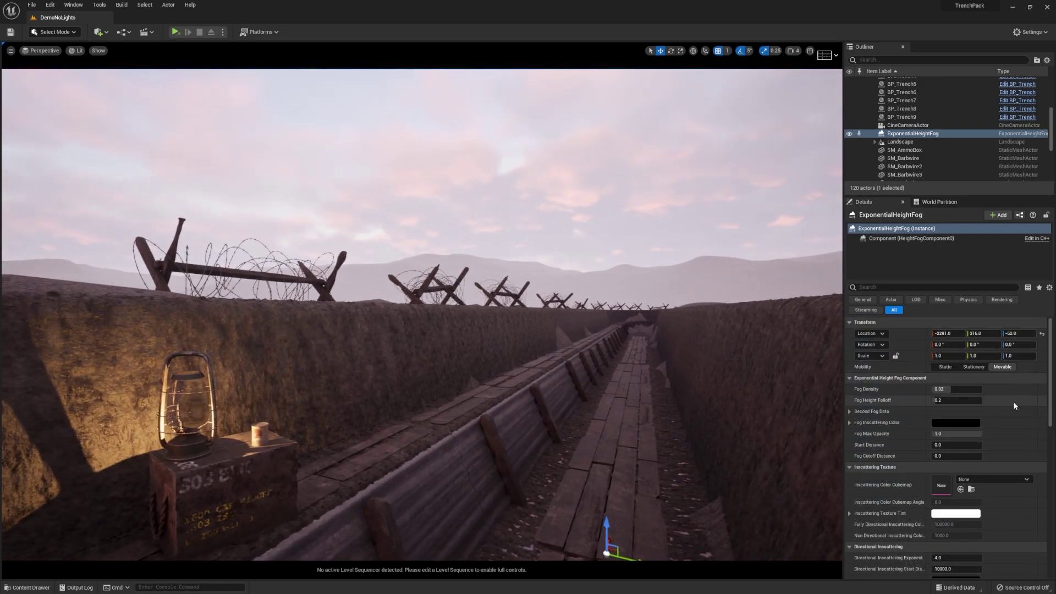
scroll(1012, 402, "down", 5)
scroll(1008, 405, "up", 2)
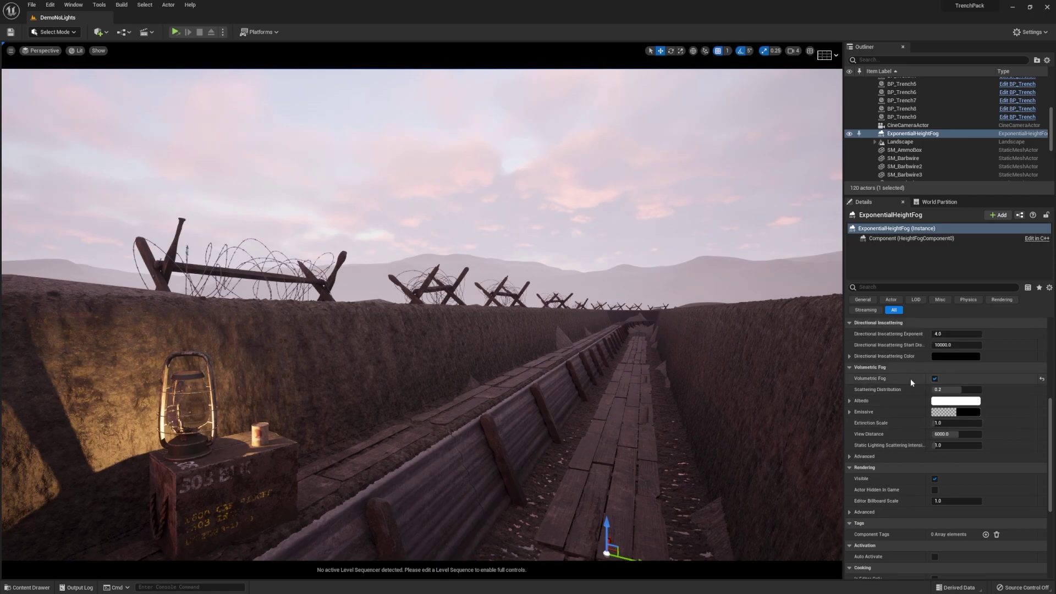
Set the ExponentialHeightFog's Fog Density to 0.1 and look along the trench.
scroll(932, 381, "up", 5)
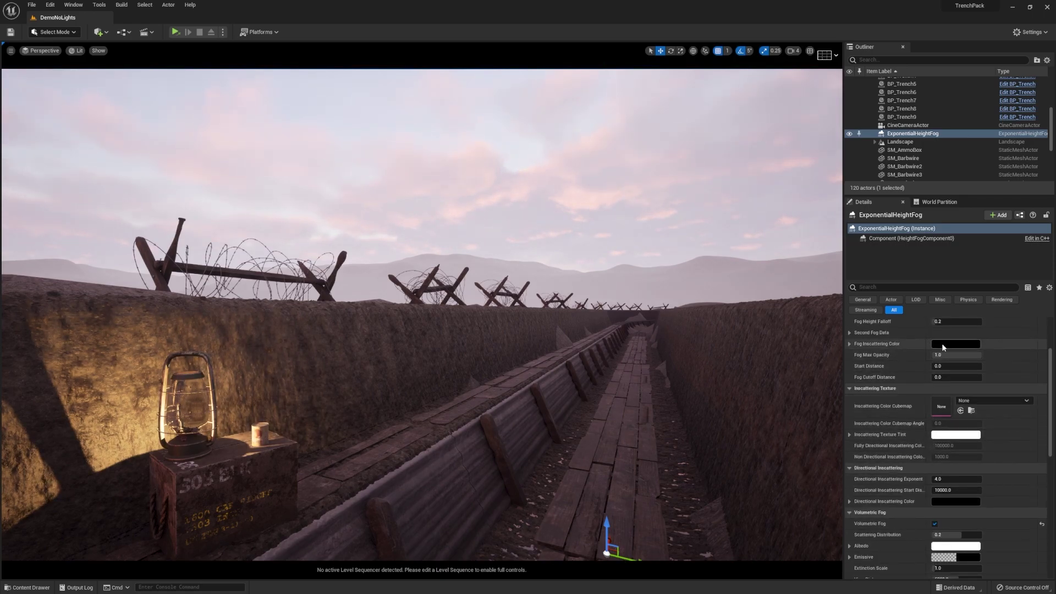
scroll(944, 349, "up", 3)
left_click(951, 389)
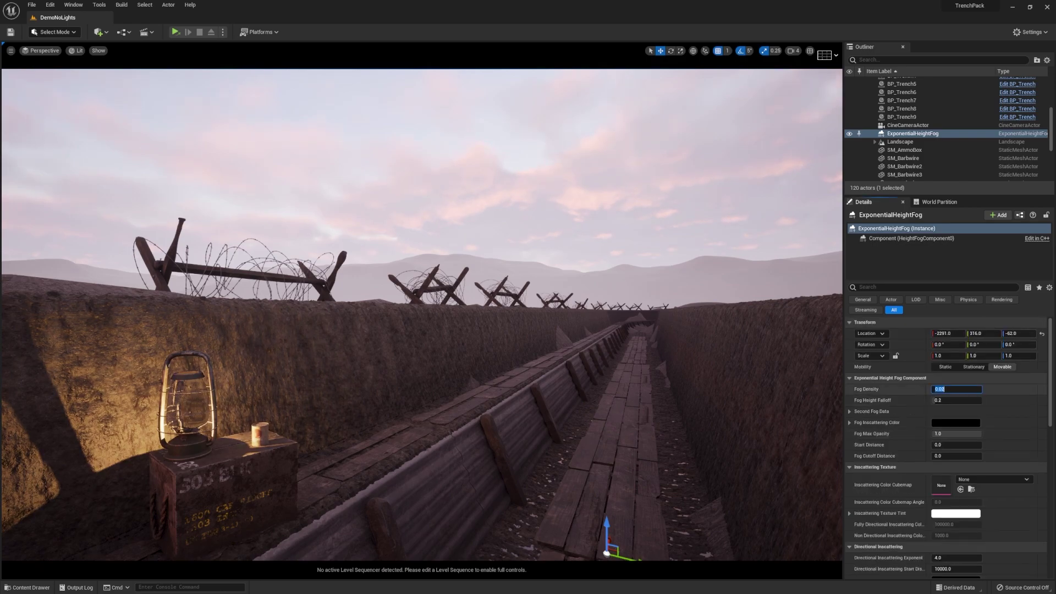
key("Return")
right_click_drag(660, 358, 690, 346)
right_click_drag(455, 358, 462, 308)
key("q")
key("e")
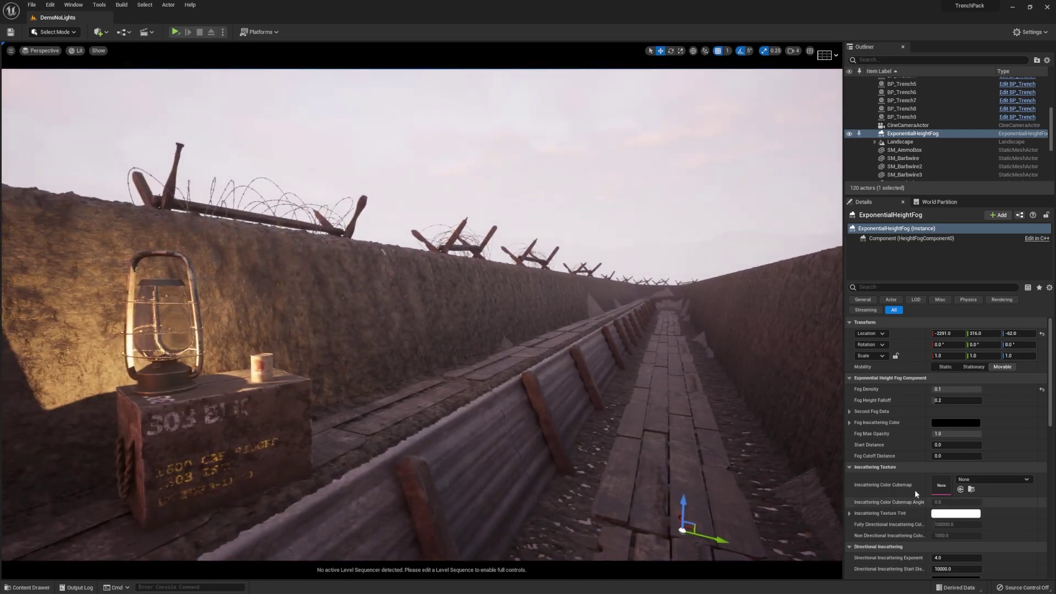
Try a volumetric fog Extinction Scale of 10 and inspect the haze around the lantern and trench.
scroll(928, 480, "down", 10)
scroll(928, 480, "up", 5)
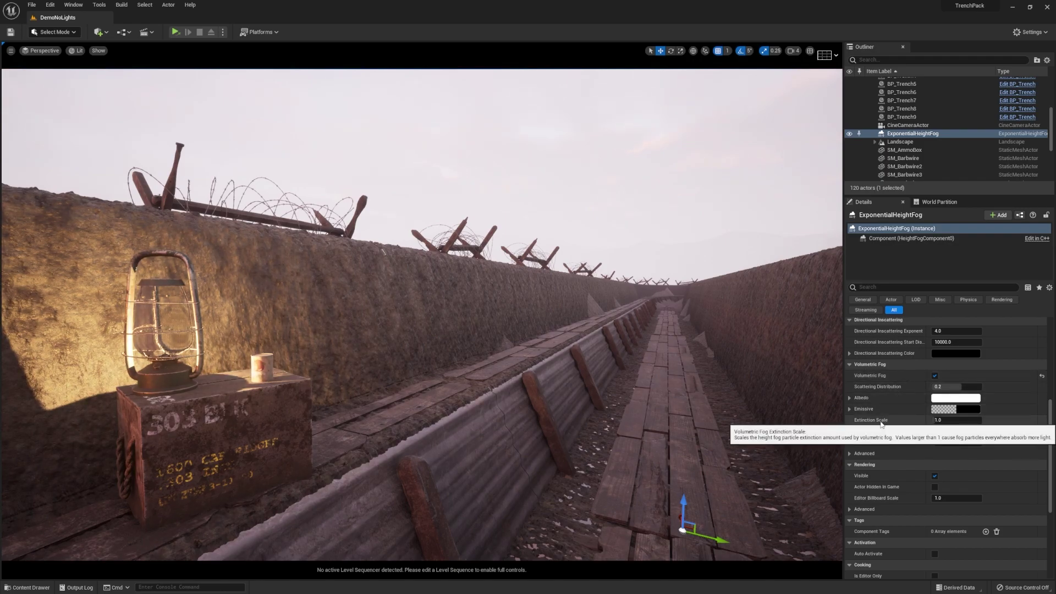
left_click_drag(942, 420, 981, 419)
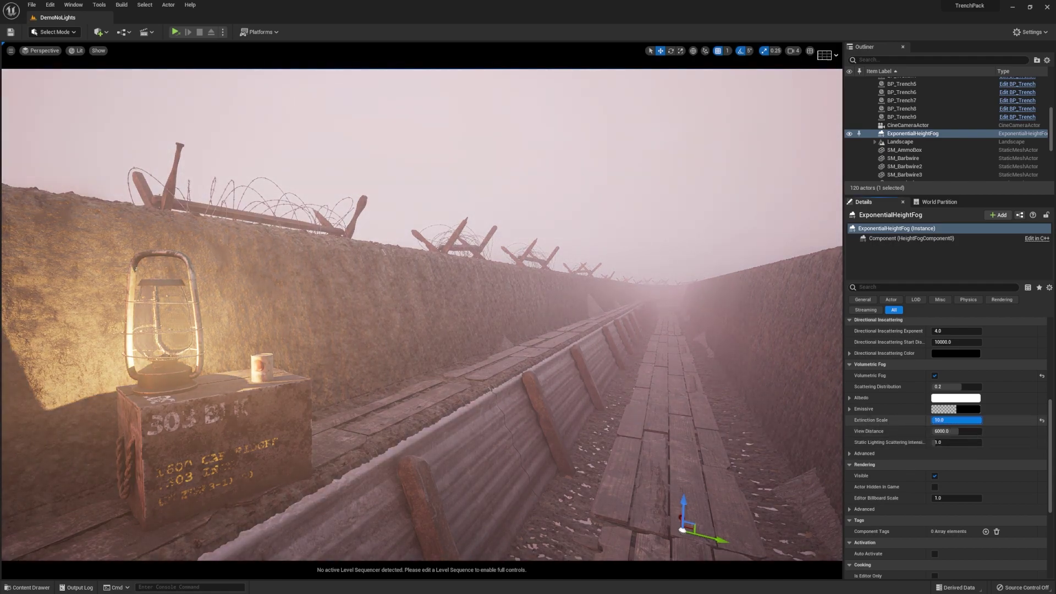
right_click_drag(422, 314, 513, 365)
key("w")
key("w")
right_click_drag(604, 339, 535, 320)
key("e")
key("q")
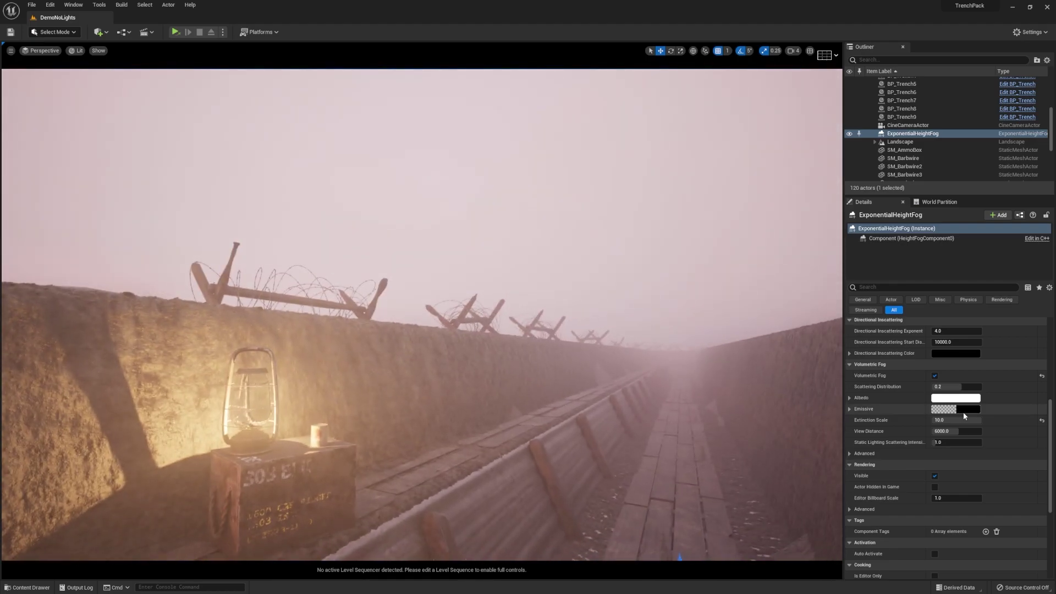
Lower the volumetric fog's Extinction Scale to about 8.26 and view the lantern and trench again.
mouse_move(956, 420)
left_mouse_down()
mouse_move(925, 421)
mouse_move(948, 420)
left_mouse_up()
right_click_drag(839, 439, 855, 439)
key("w")
scroll(855, 440, "up", 3)
key("w")
mouse_move(631, 429)
right_mouse_down()
mouse_move(797, 463)
mouse_move(489, 455)
mouse_move(631, 429)
right_mouse_up()
key("s")
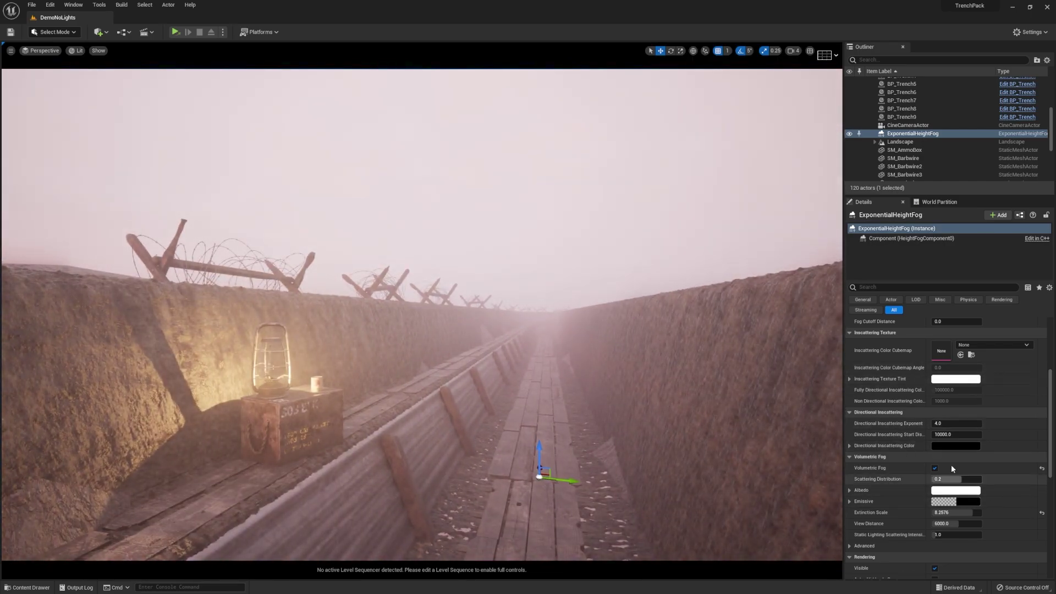
Reduce the ExponentialHeightFog's Fog Density to 0.08.
scroll(952, 467, "up", 5)
left_click(944, 389)
type("0.05")
key("Return")
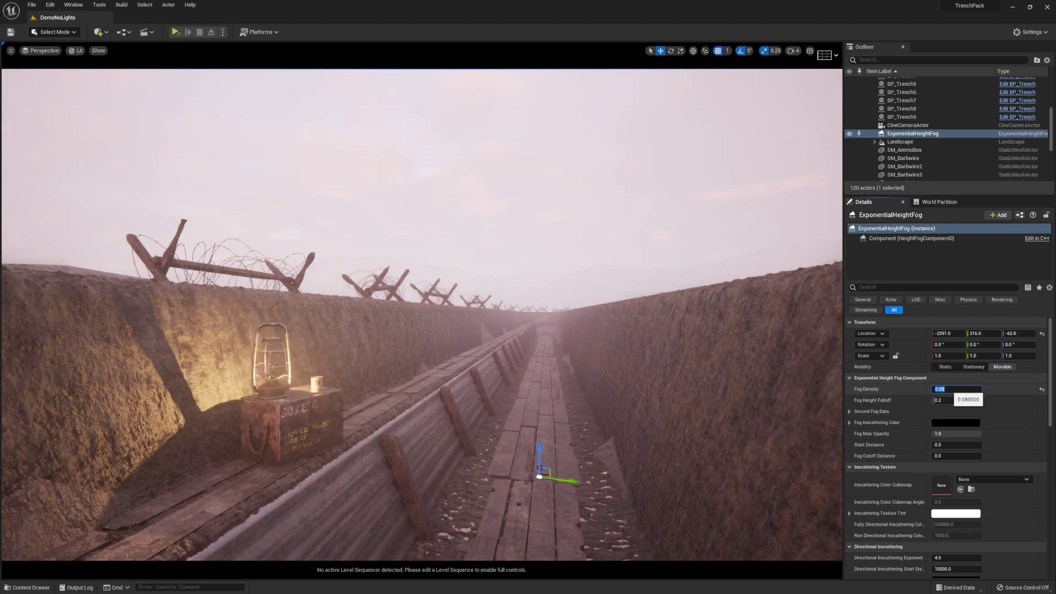
key("Return")
right_click_drag(792, 405, 770, 371)
Try a negative Scattering Distribution on the volumetric fog and undo the change.
scroll(1047, 489, "down", 3)
scroll(1047, 489, "down", 3)
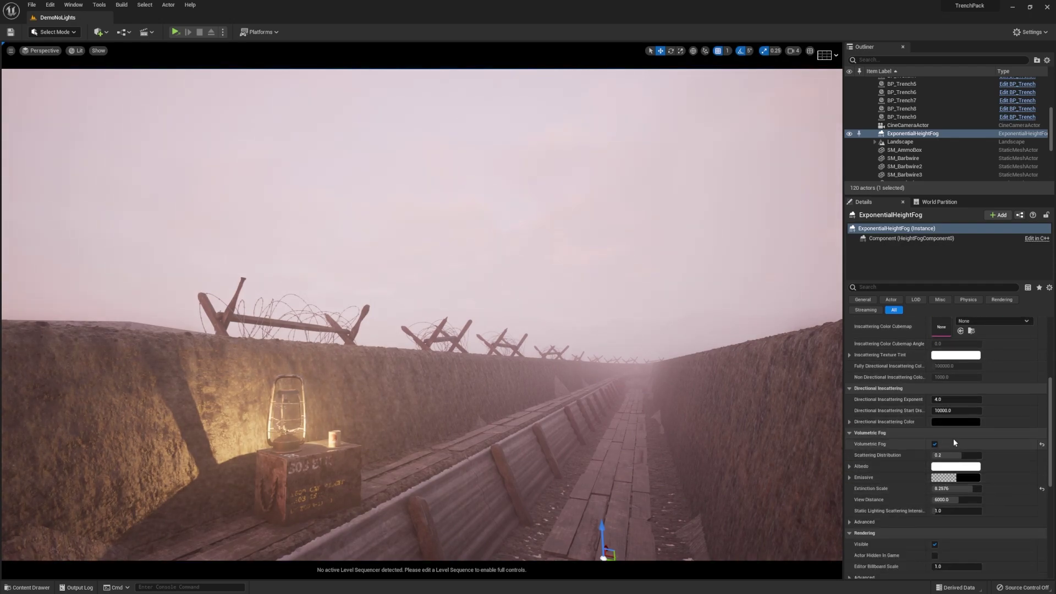
key("ctrl+z")
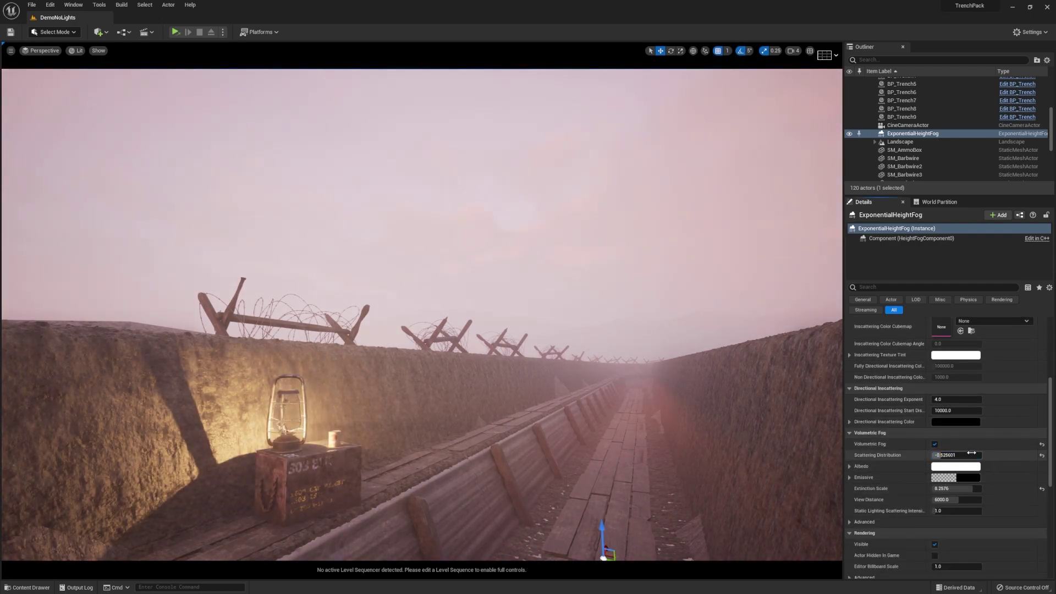
mouse_move(495, 313)
right_mouse_down()
mouse_move(264, 313)
mouse_move(577, 318)
mouse_move(533, 333)
mouse_move(264, 329)
mouse_move(545, 331)
mouse_move(500, 325)
right_mouse_up()
Add a PostProcessVolume from the visual effects actors and place it in the trench.
left_click(105, 33)
mouse_move(157, 156)
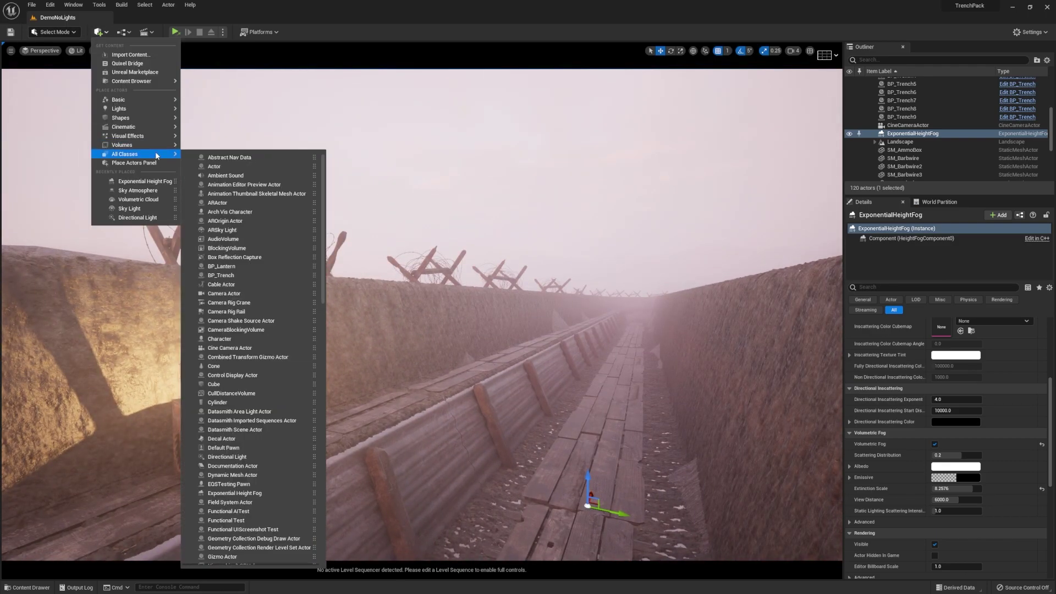
mouse_move(135, 136)
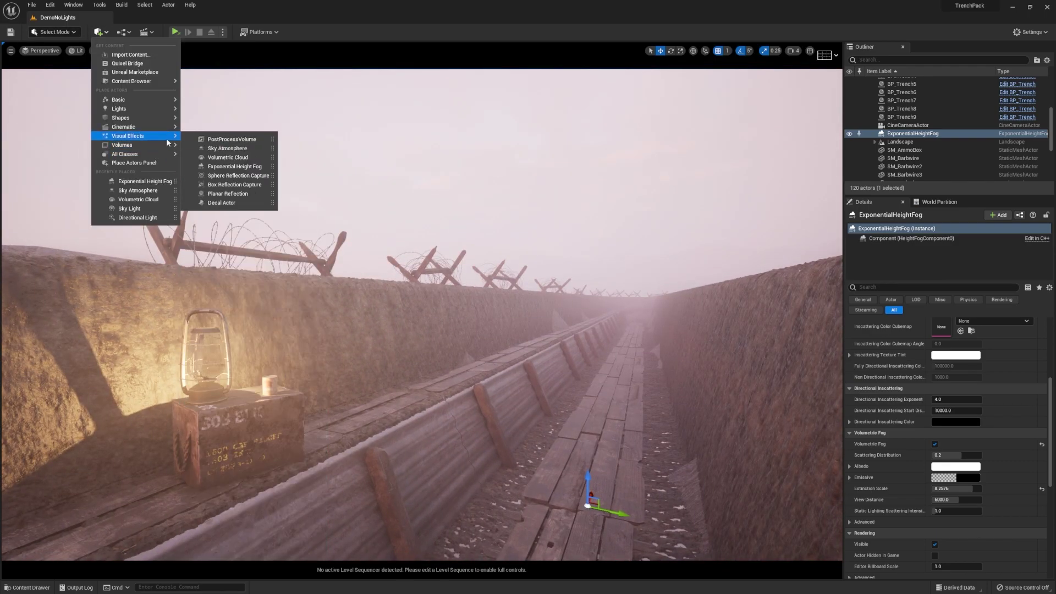
left_click(220, 141)
left_click_drag(511, 440, 579, 433)
Override the PostProcessVolume's exposure Metering Mode and set it to Manual.
scroll(1022, 393, "down", 10)
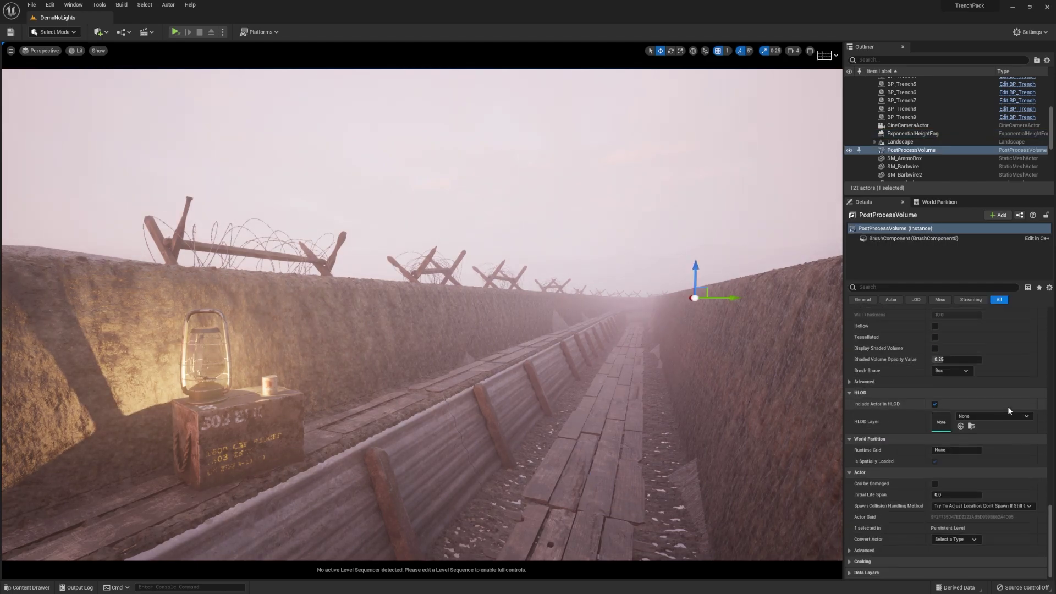
scroll(954, 391, "up", 4)
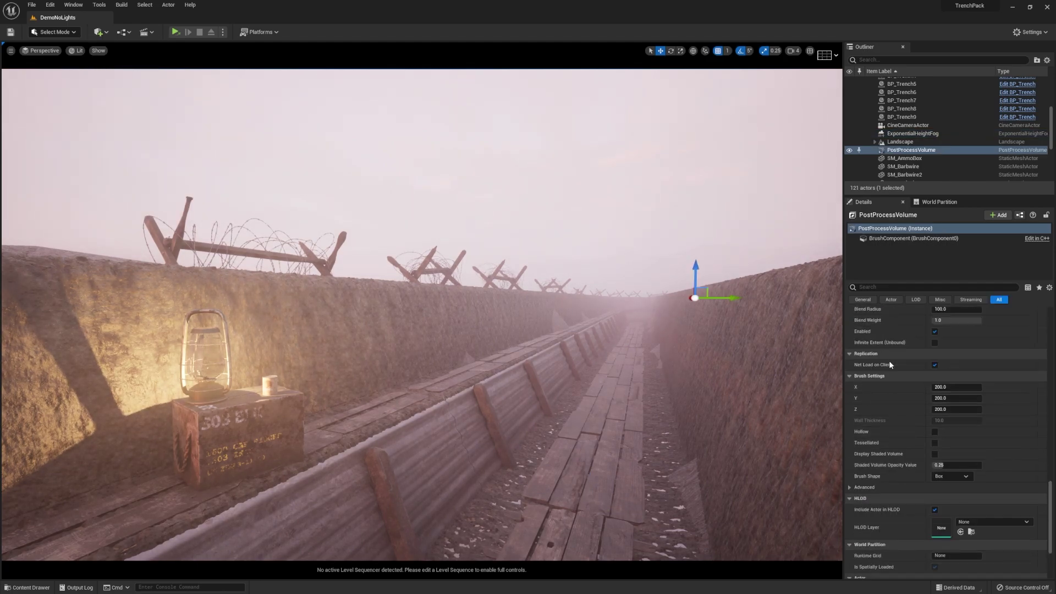
scroll(954, 465, "up", 6)
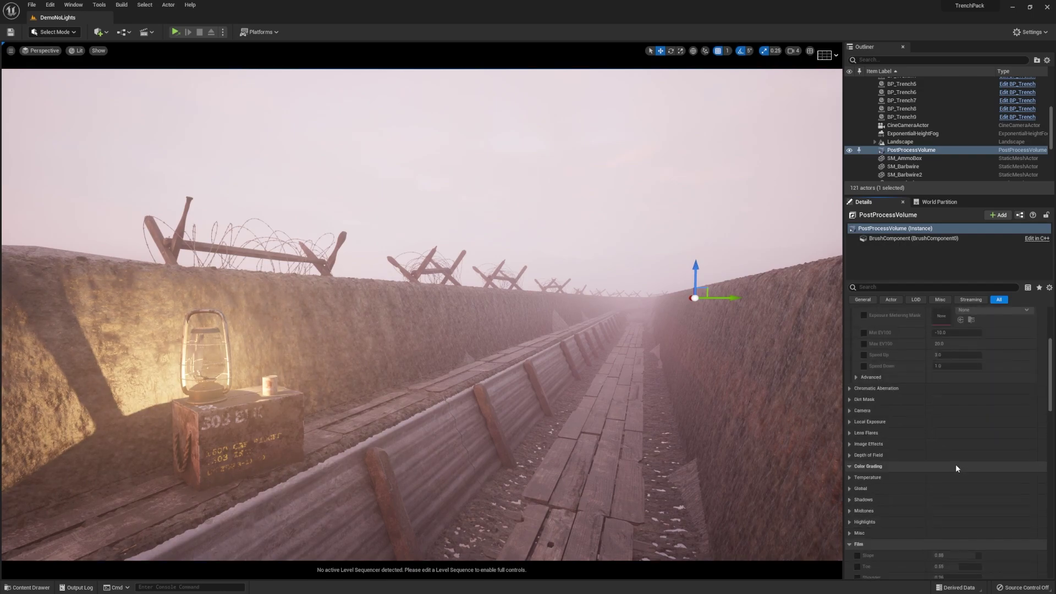
scroll(952, 463, "up", 2)
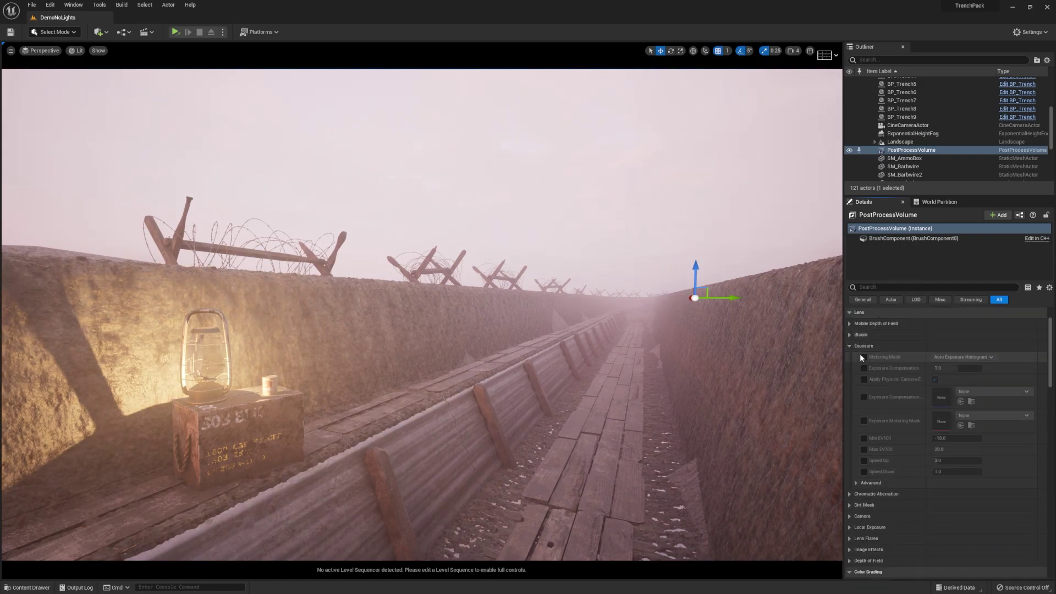
left_click(971, 357)
left_click(955, 381)
Enable Exposure Compensation on the PostProcessVolume and set it to 12.5.
left_click(863, 368)
left_click(942, 368)
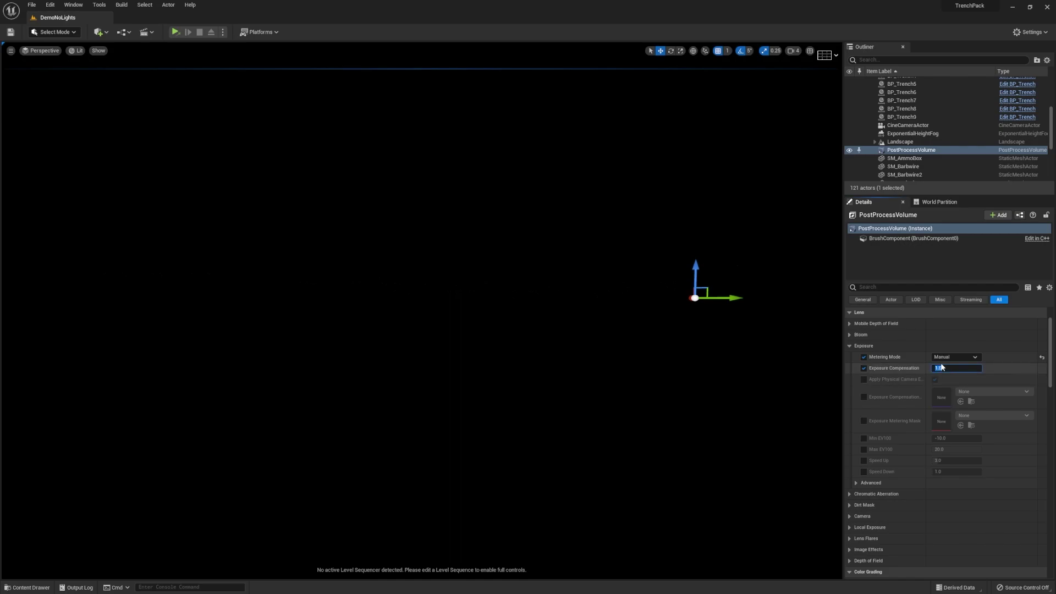
type("12.5")
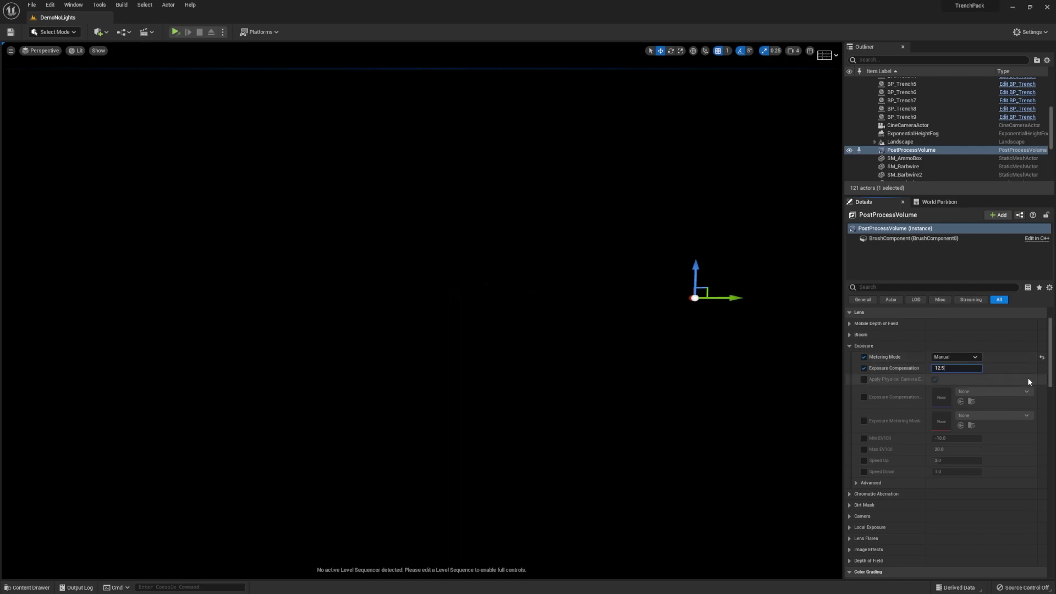
key("Return")
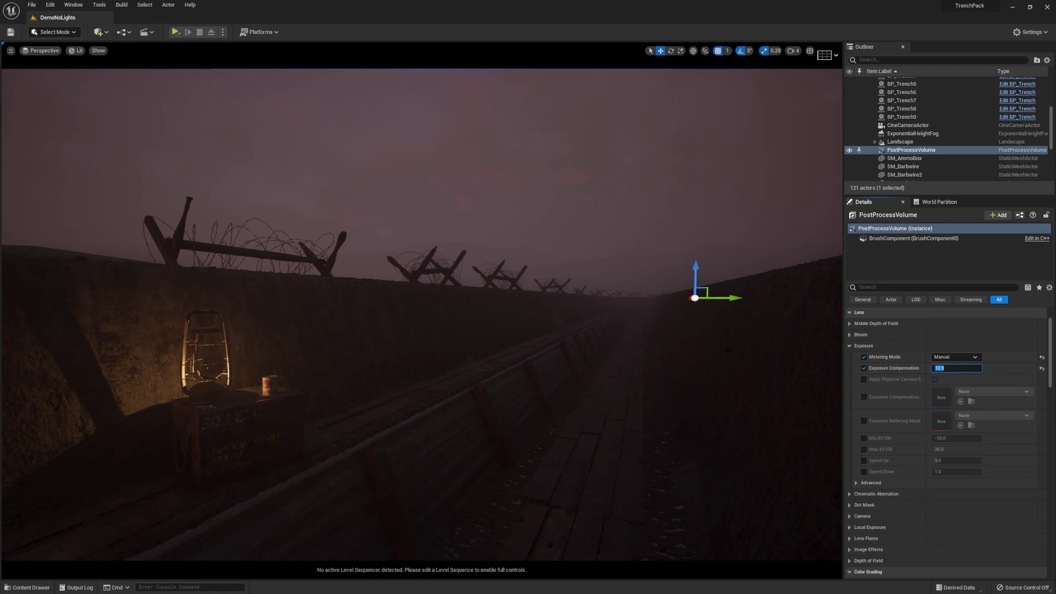
Try Exposure Compensation values of 13 and 14 on the PostProcessVolume and settle on 13.5.
type("13")
key("Return")
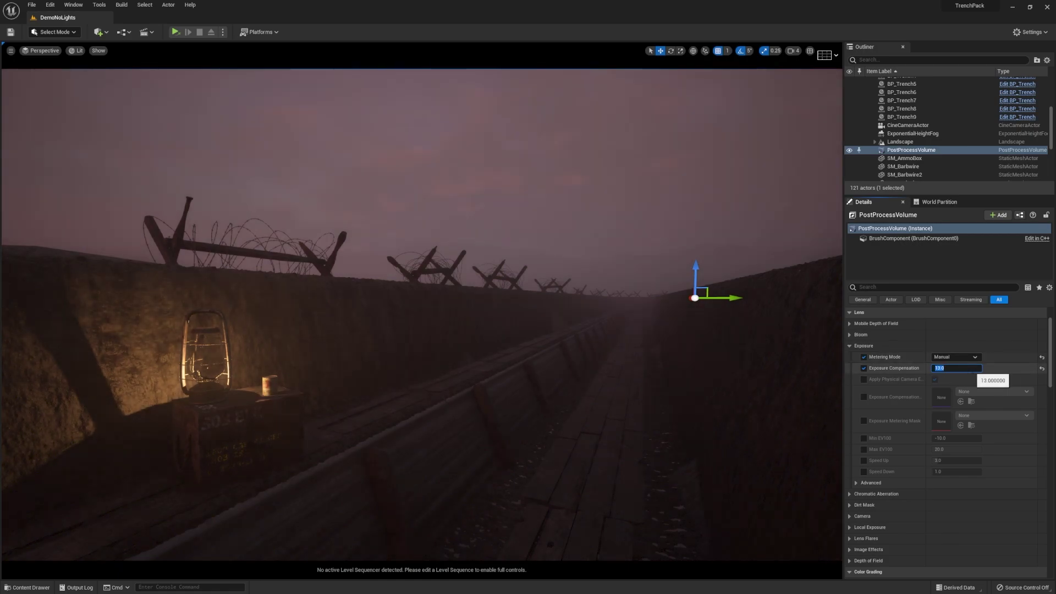
type("14")
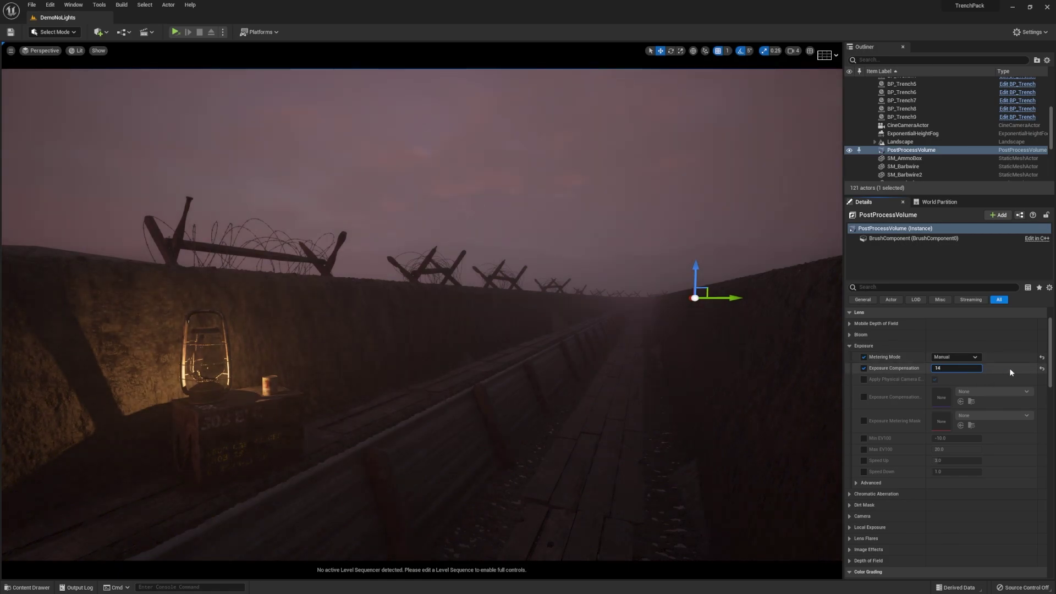
key("Return")
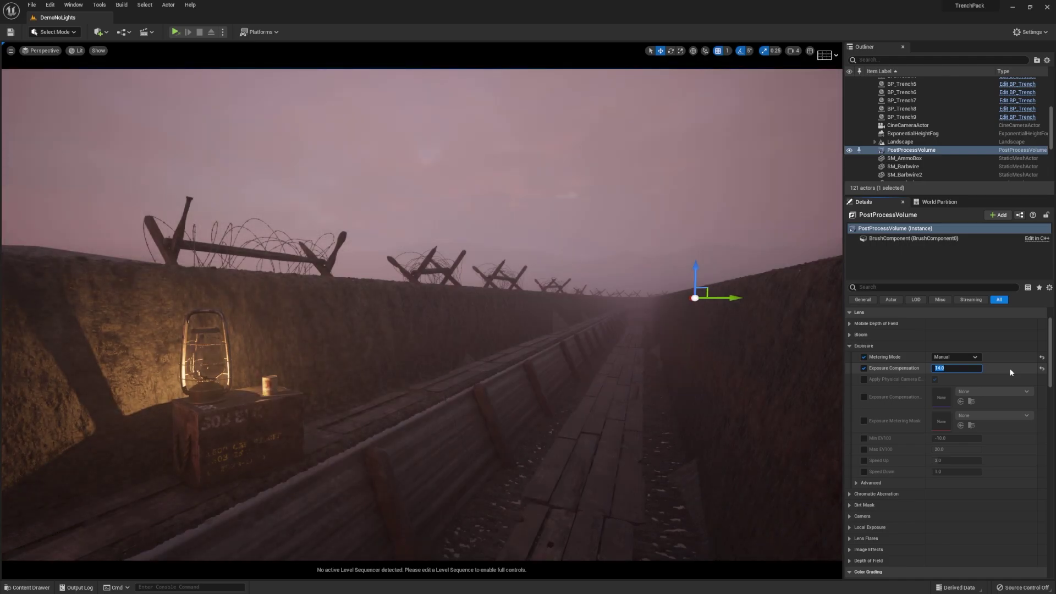
type("13.5")
key("Return")
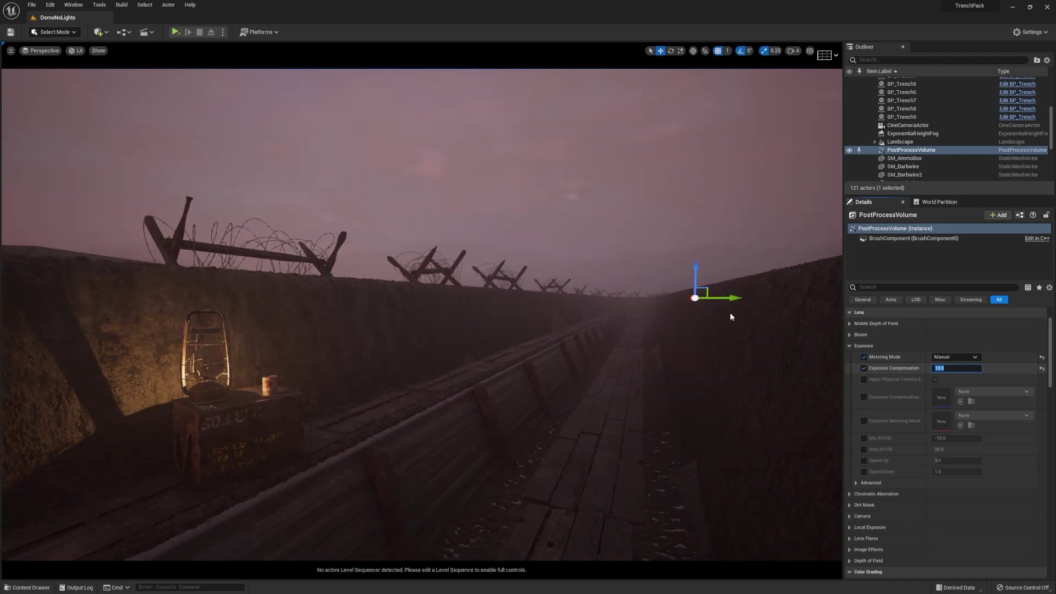
right_click_drag(583, 325, 379, 297)
right_click_drag(525, 247, 522, 302)
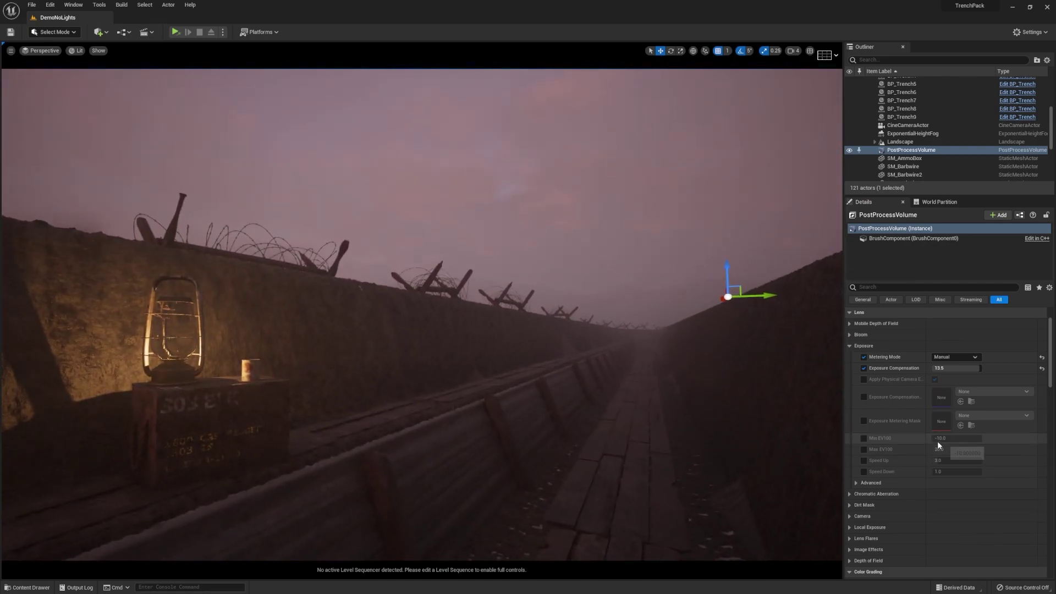
Override the white balance Temp in the PostProcessVolume's Color Grading settings and lower it to give the scene a cooler purple tint.
scroll(937, 441, "down", 3)
left_click(850, 491)
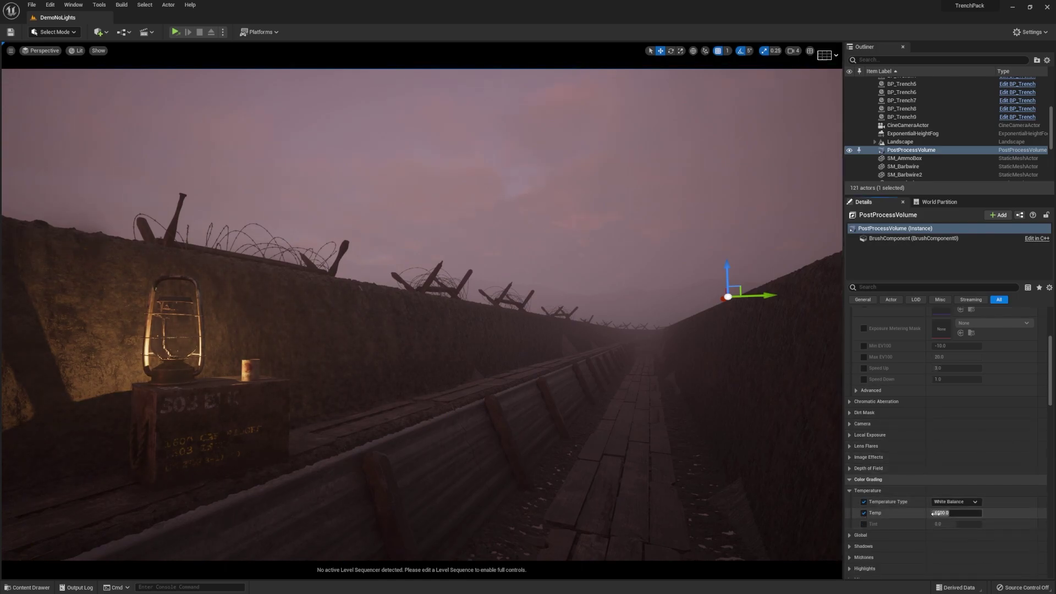
left_click_drag(951, 513, 943, 513)
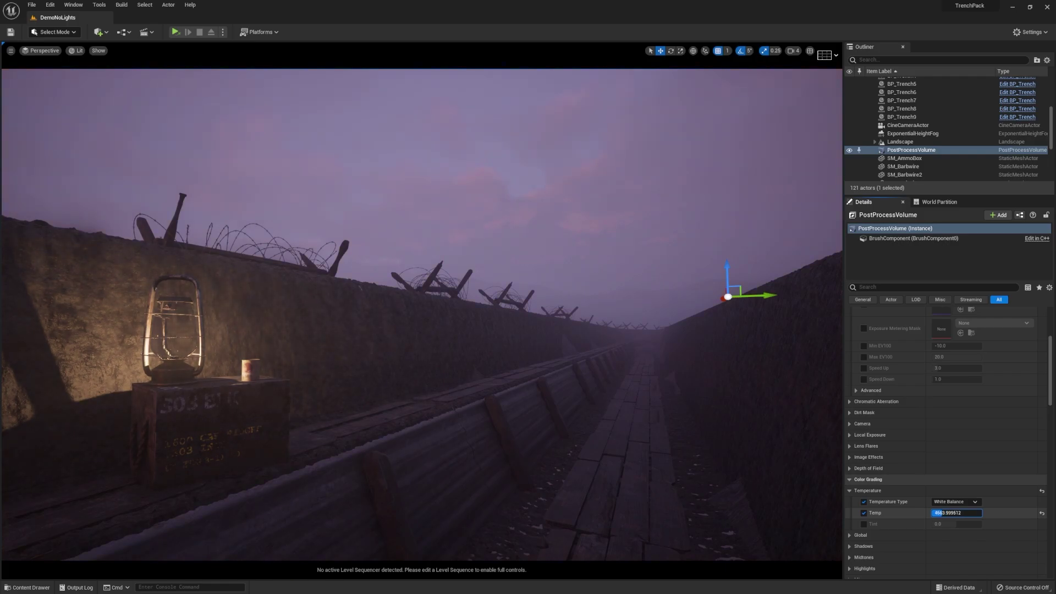
left_click(925, 512)
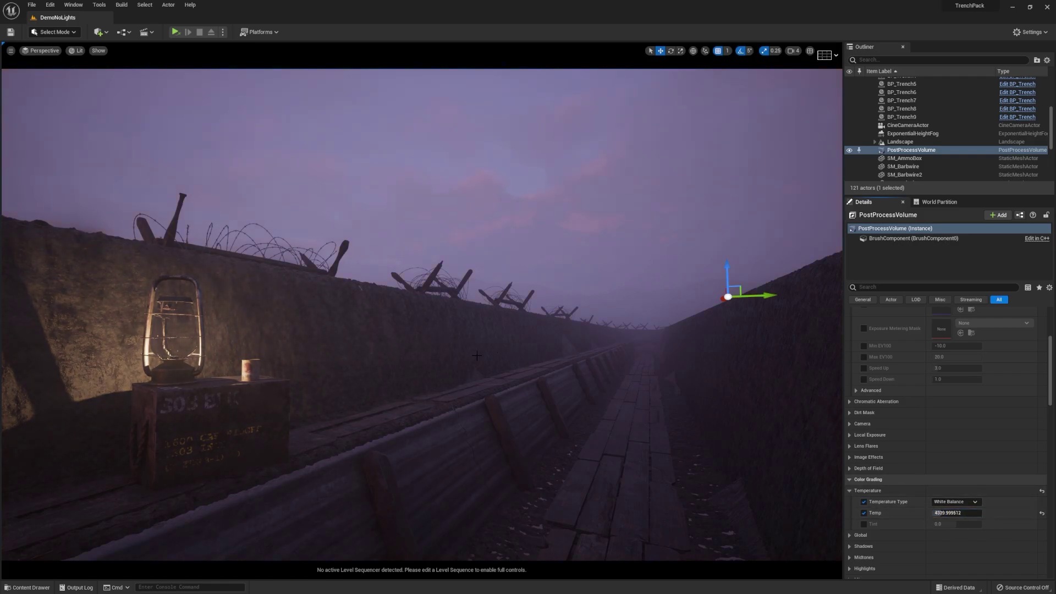
right_click_drag(502, 358, 606, 387)
Select the ExponentialHeightFog and lower its Fog Height Falloff to about 0.16.
scroll(911, 411, "up", 5)
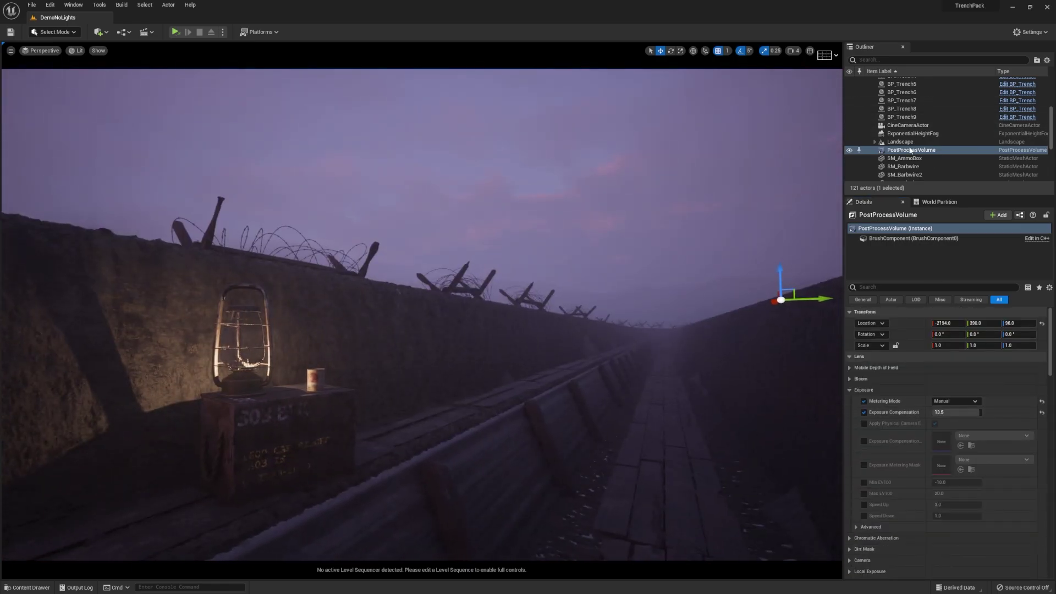
left_click(907, 125)
left_click(912, 134)
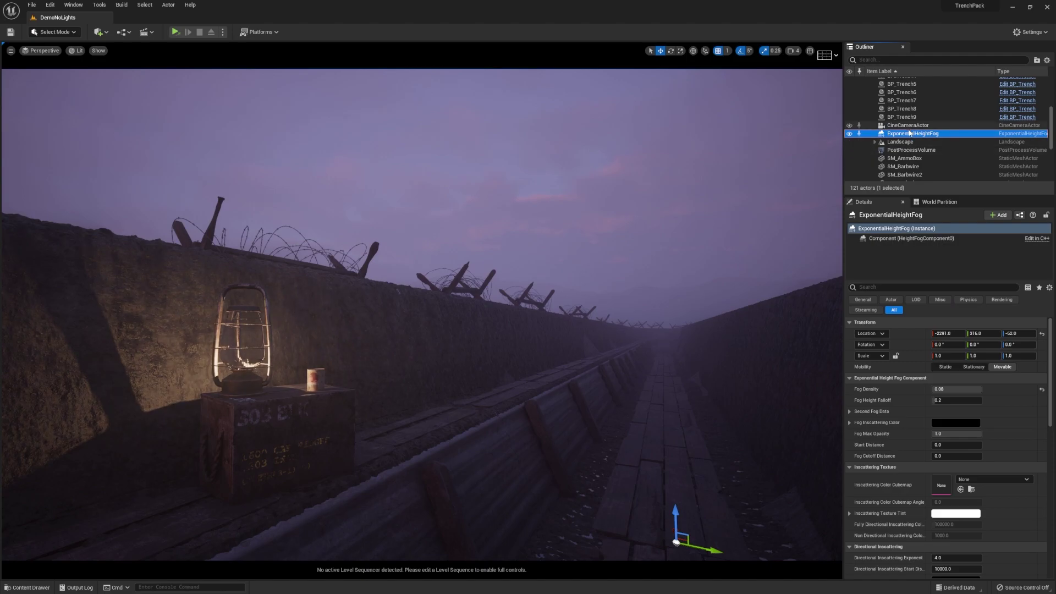
left_click(942, 402)
mouse_move(942, 401)
left_mouse_down()
mouse_move(972, 401)
mouse_move(935, 401)
left_mouse_up()
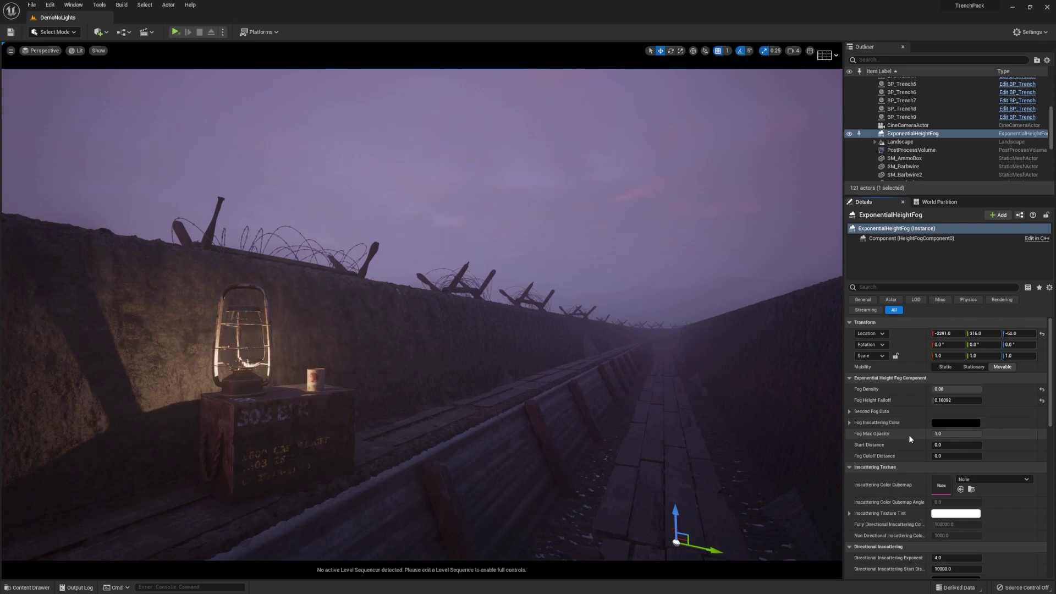
Try a Fog Density of 0.1 on the ExponentialHeightFog and return it to 0.08.
mouse_move(594, 340)
right_mouse_down()
mouse_move(308, 338)
mouse_move(330, 313)
mouse_move(638, 341)
mouse_move(594, 339)
right_mouse_up()
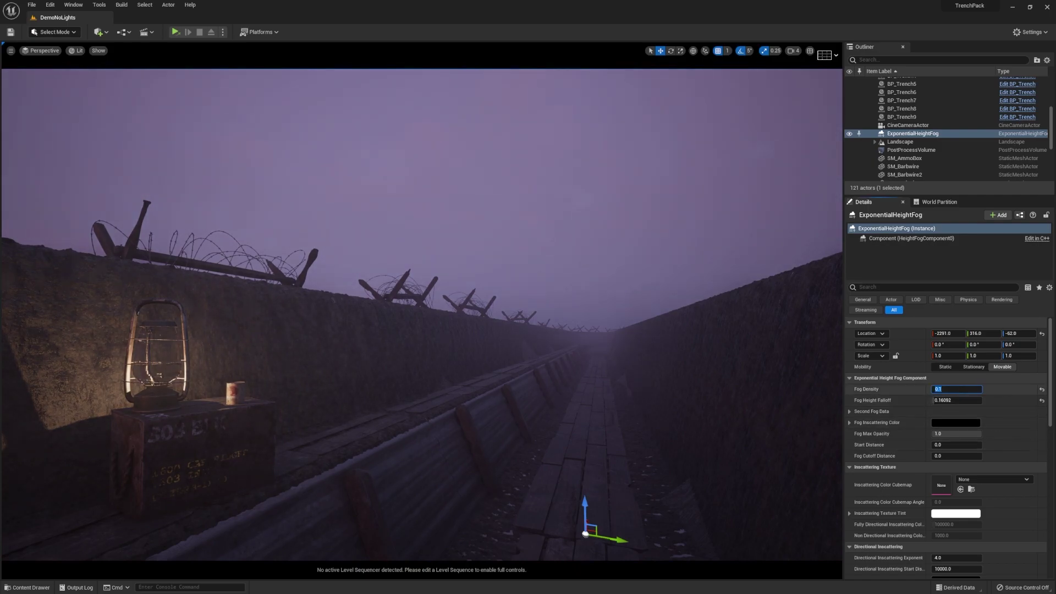
scroll(918, 395, "down", 10)
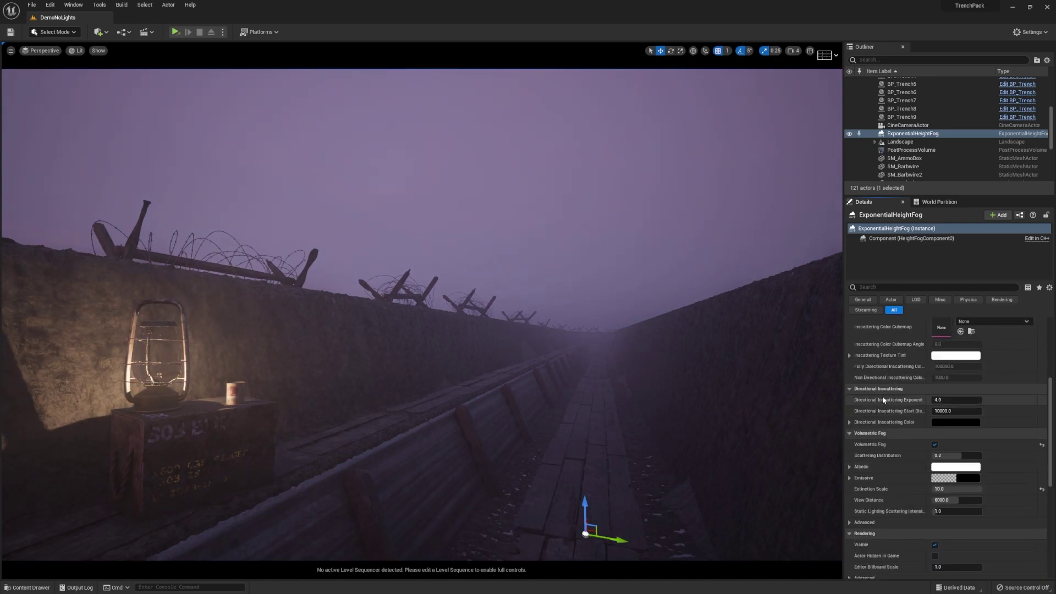
scroll(882, 395, "up", 7)
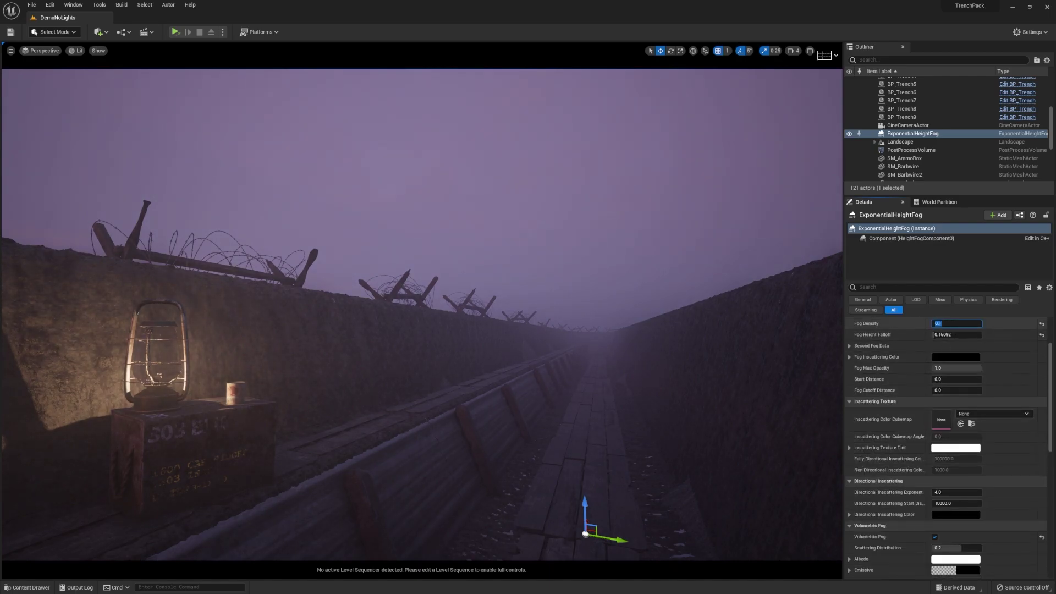
type("8")
Lower the ExponentialHeightFog's Fog Height Falloff further to 0.061.
right_click_drag(422, 314, 409, 297)
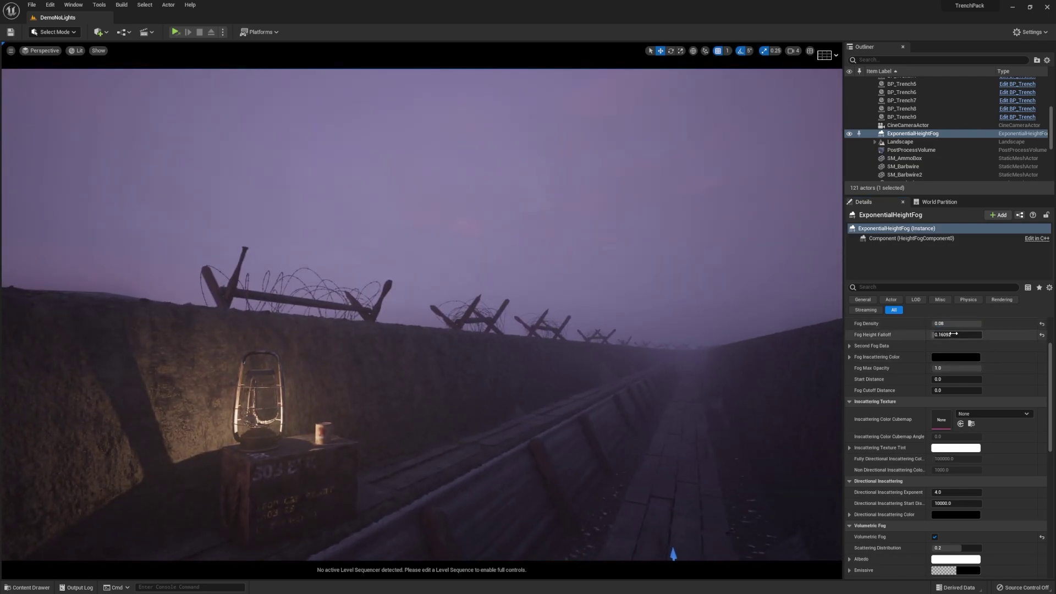
right_click_drag(604, 325, 600, 346)
right_click_drag(406, 306, 418, 306)
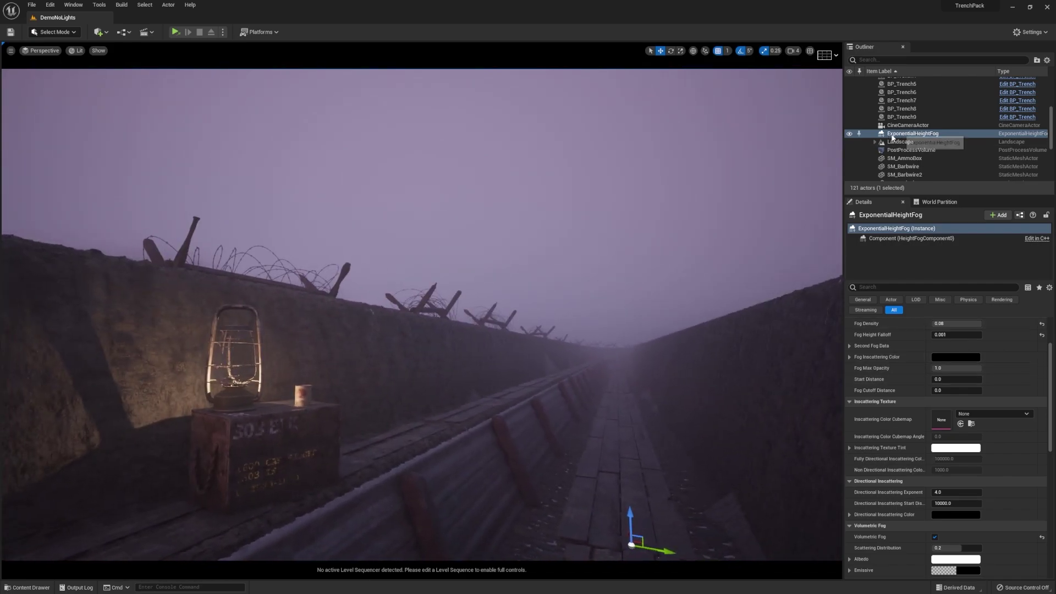
Set the DirectionalLight's Intensity to 5 lux.
scroll(924, 132, "up", 5)
left_click(906, 105)
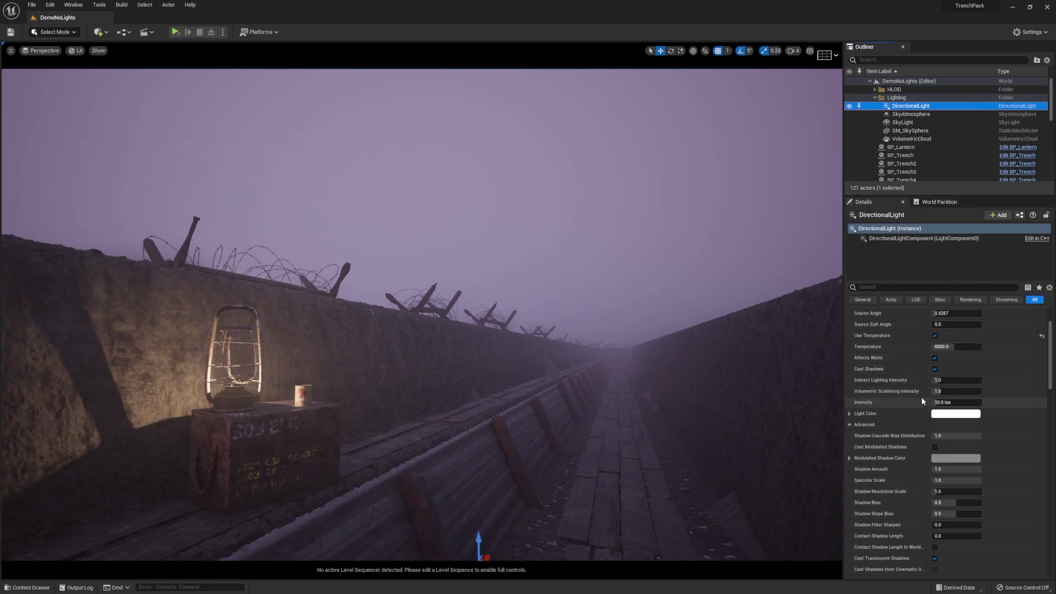
left_click(957, 402)
type("5")
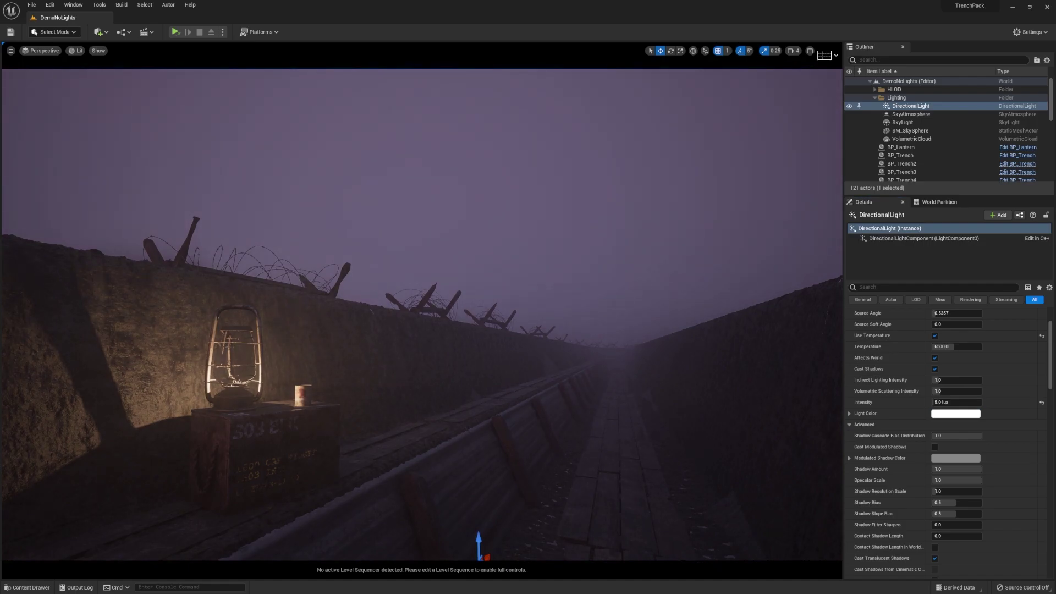
right_click_drag(495, 330, 521, 343)
right_click_drag(407, 308, 412, 305)
Raise the PostProcessVolume's Exposure Compensation to 14.
scroll(913, 129, "down", 1)
scroll(913, 129, "down", 5)
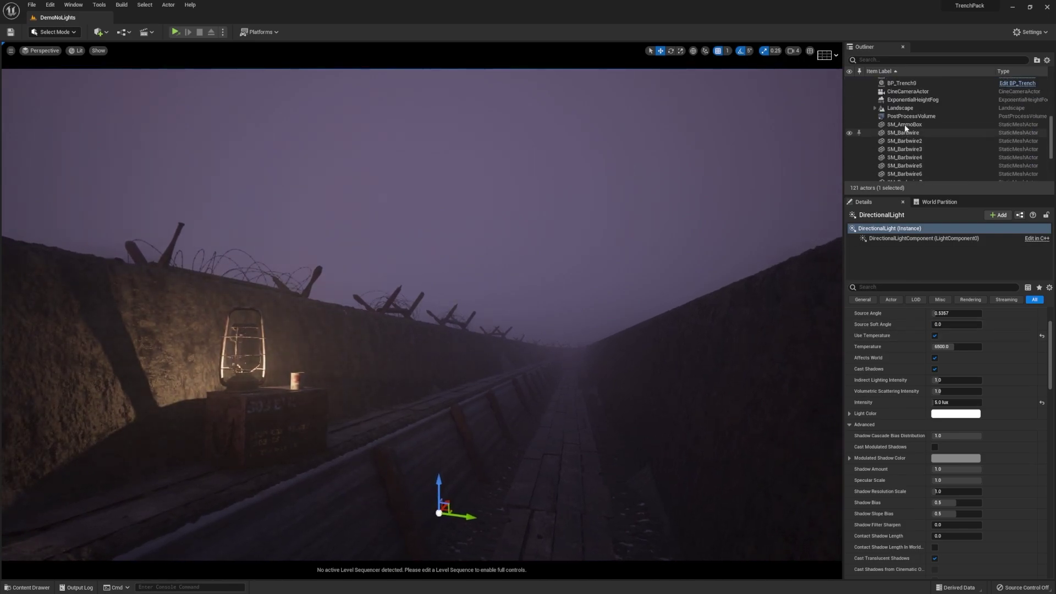
left_click(909, 117)
left_click(947, 349)
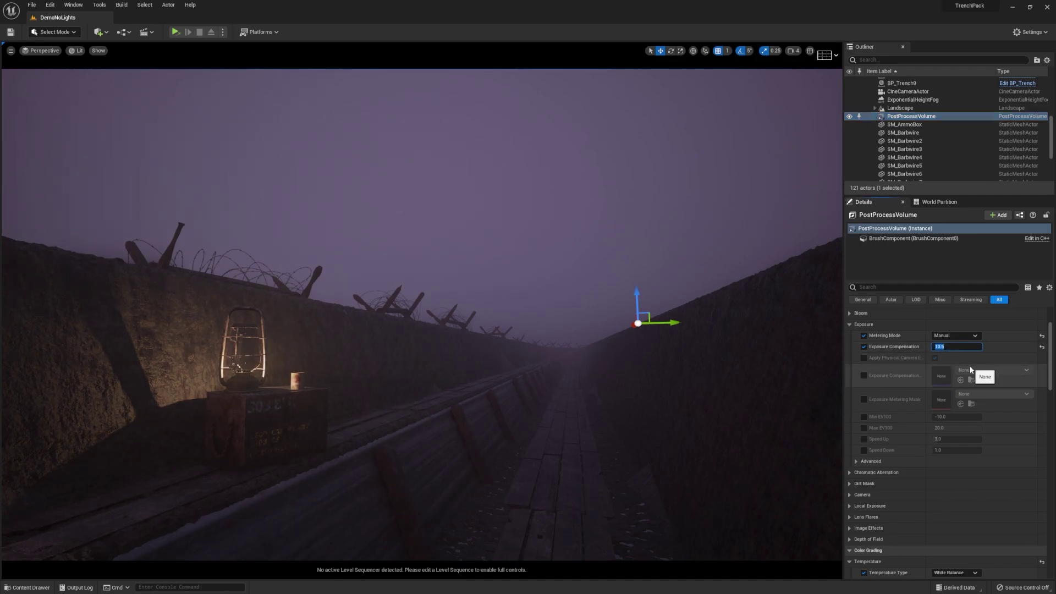
key("Return")
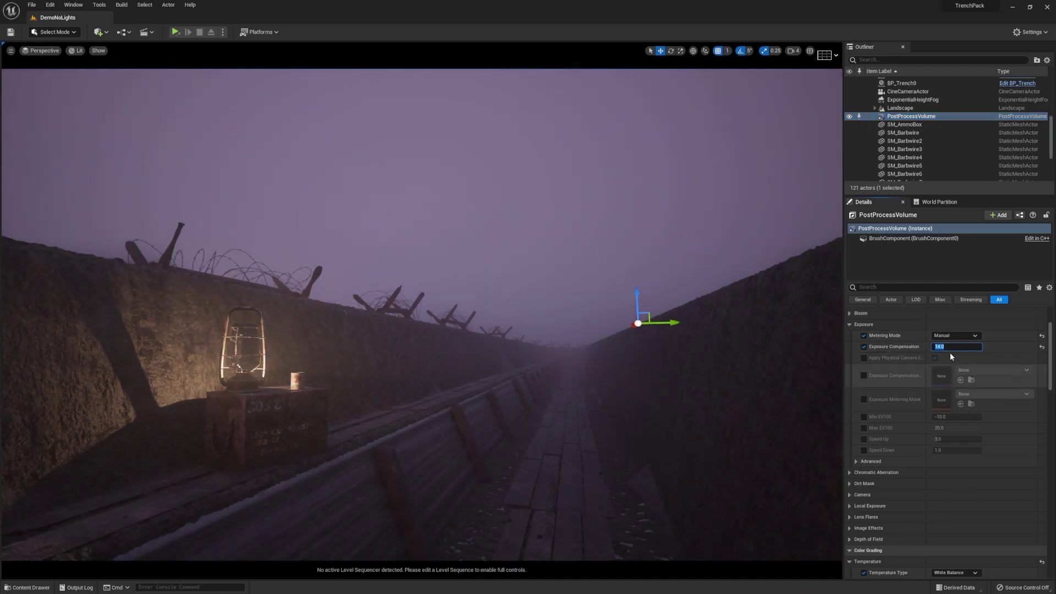
Try colder white balance Temp values such as 2704 on the PostProcessVolume and settle on 3800.
scroll(934, 388, "down", 4)
left_click(955, 477)
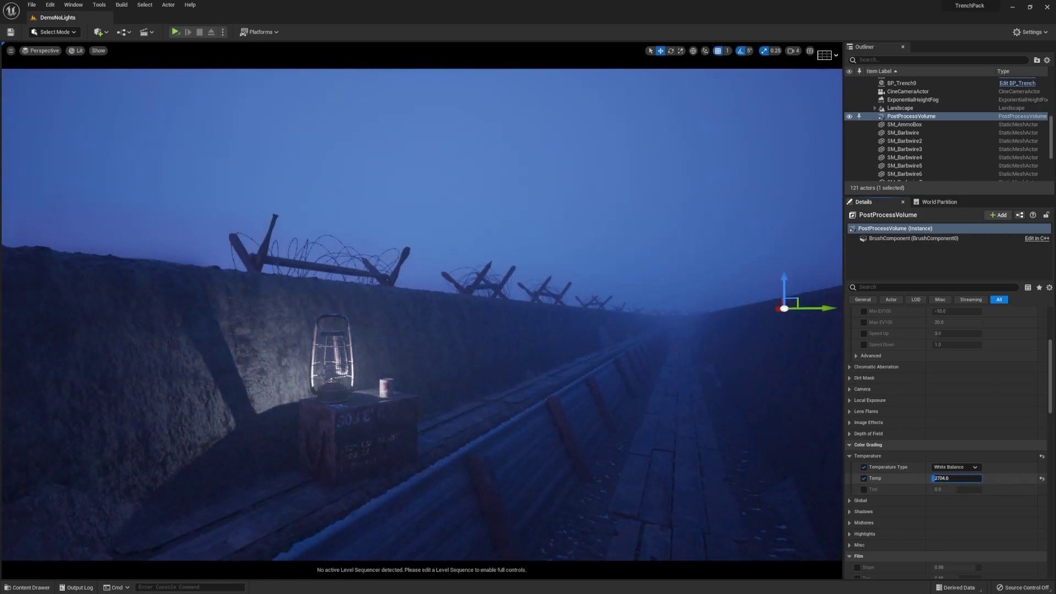
left_click_drag(956, 477, 956, 478)
left_click(950, 478)
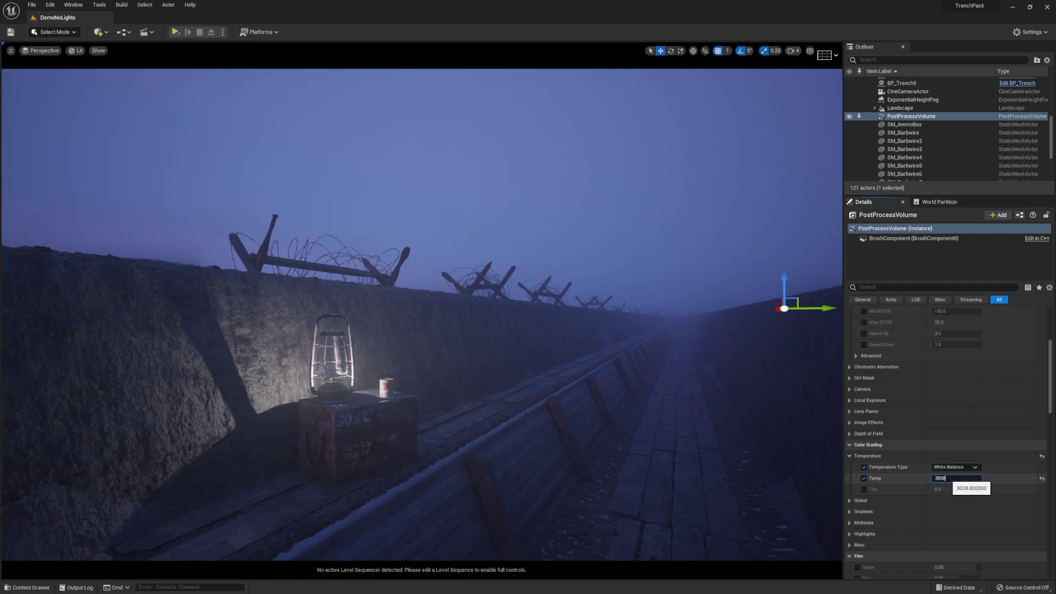
right_click_drag(528, 330, 579, 331)
right_click_drag(391, 384, 391, 384)
key("d")
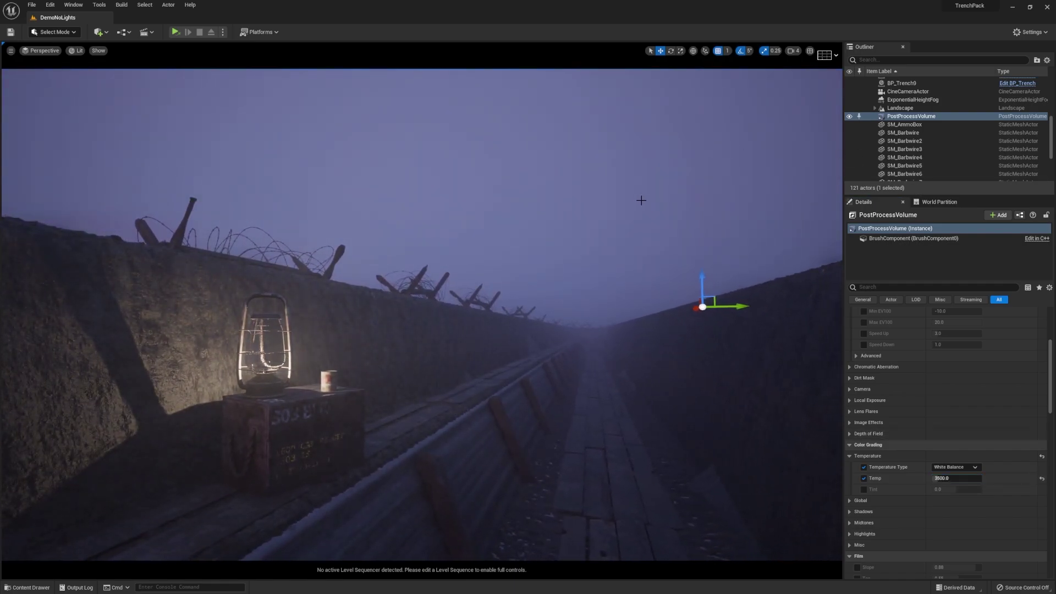
Set the Temperature of the PointLight component in the BP_Lantern on the ammo box to 2500 for a warmer glow.
left_click(265, 352)
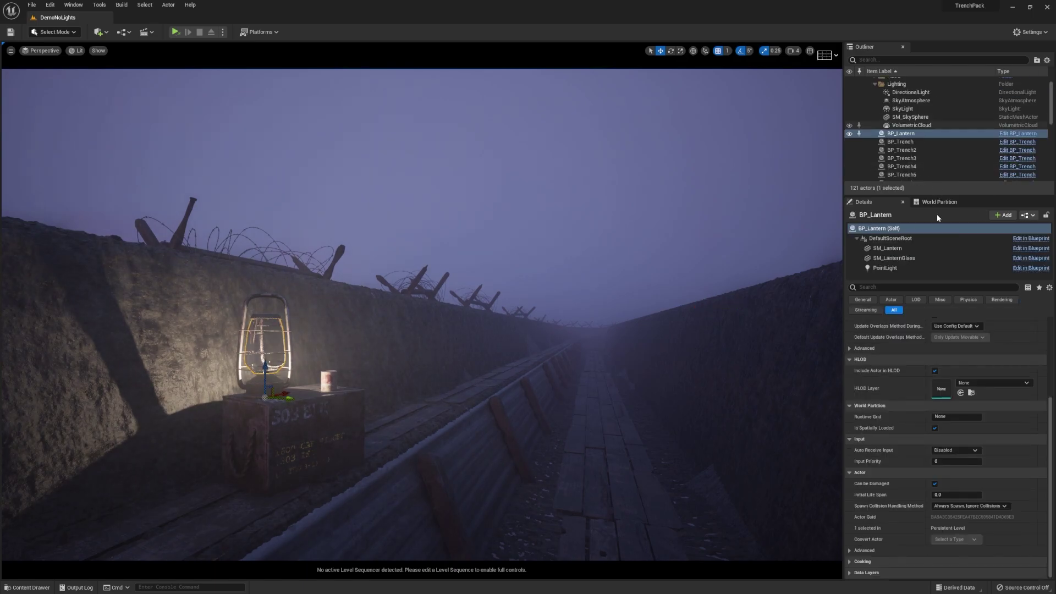
left_click(874, 268)
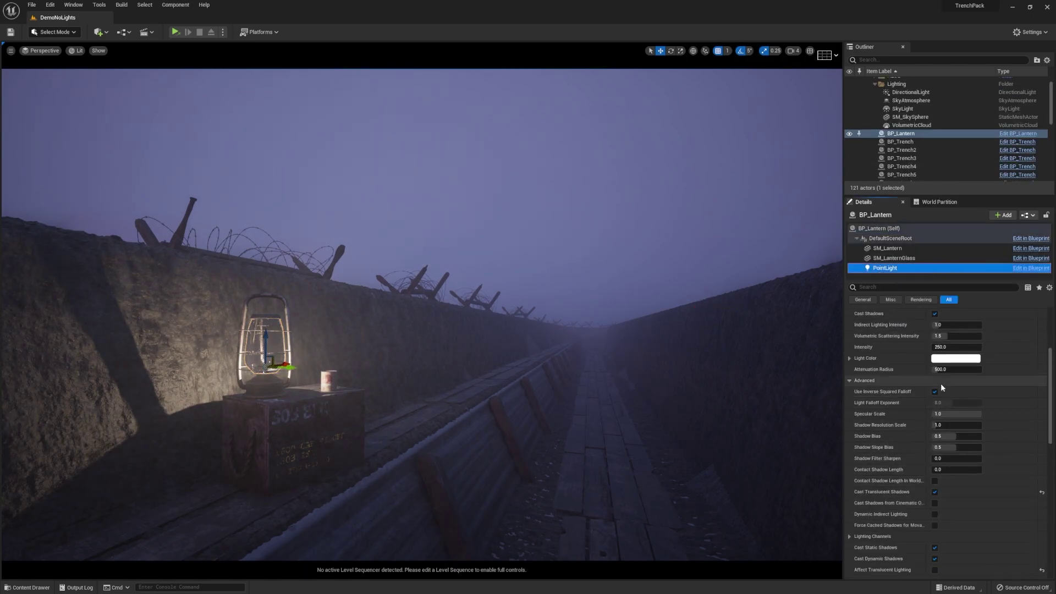
scroll(923, 353, "up", 2)
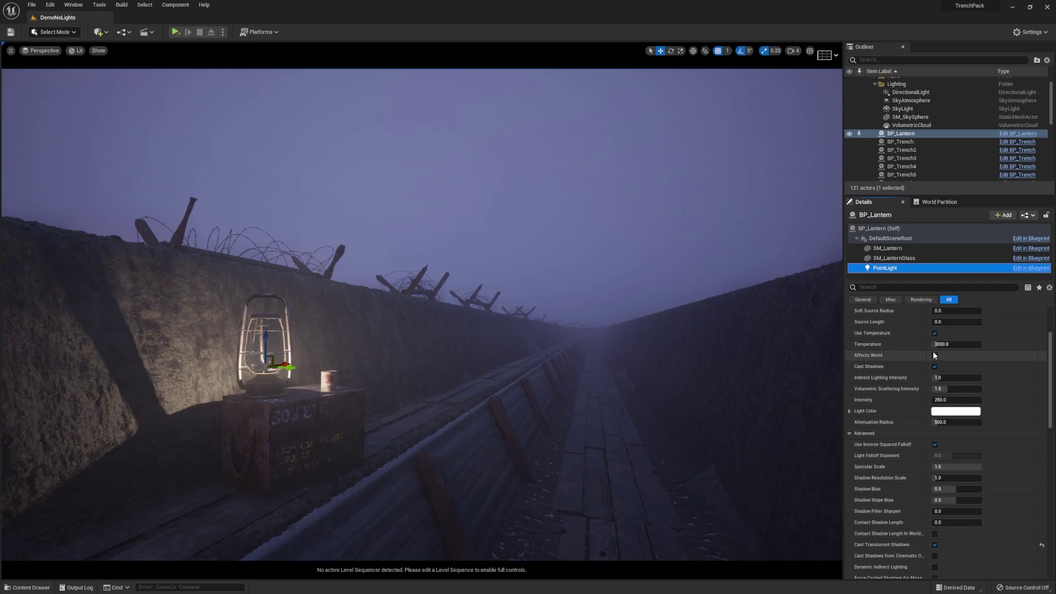
left_click_drag(943, 343, 913, 344)
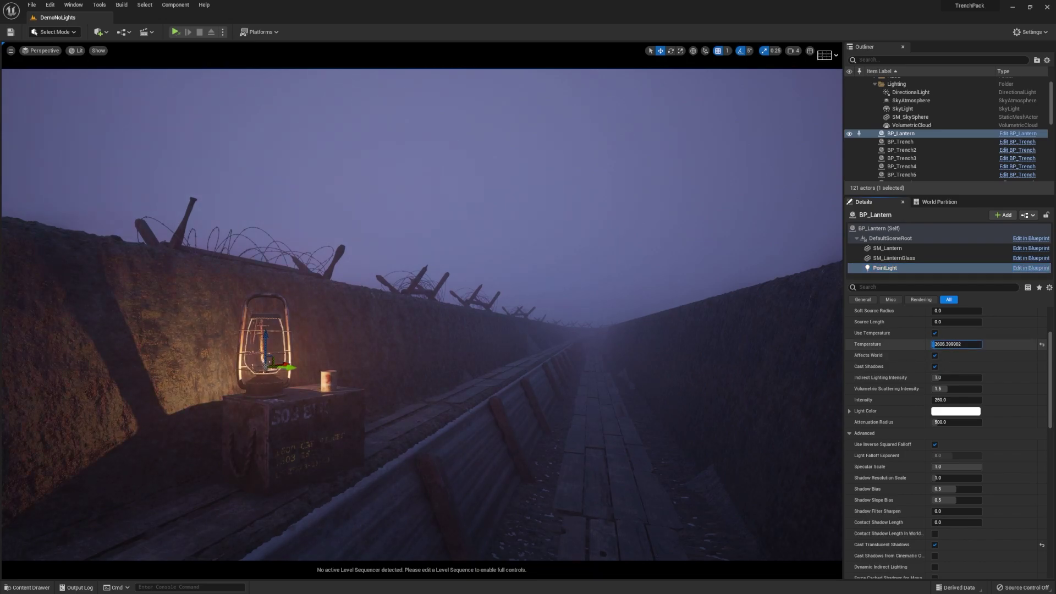
left_click(944, 344)
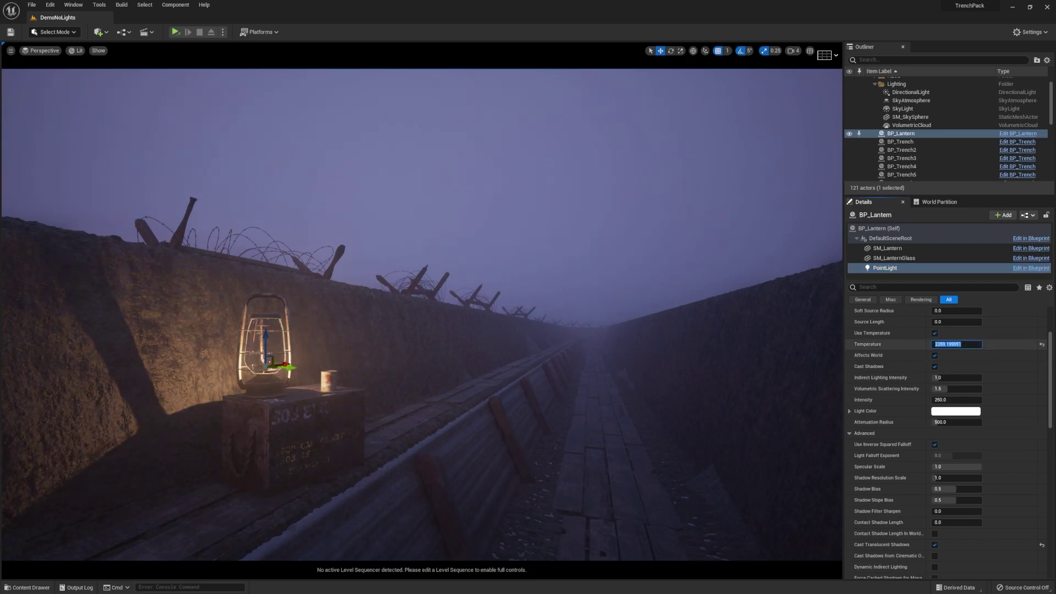
type("2500.0")
key("Return")
right_click_drag(422, 313, 457, 320)
key("e")
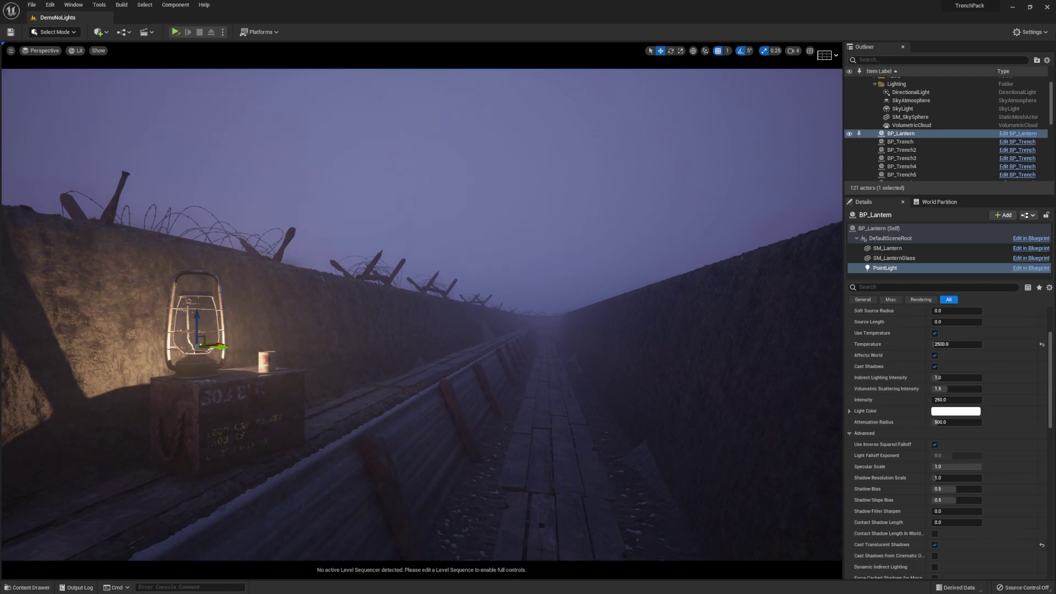
Override the PostProcessVolume's Chromatic Aberration Intensity with 0.25.
scroll(931, 118, "down", 1)
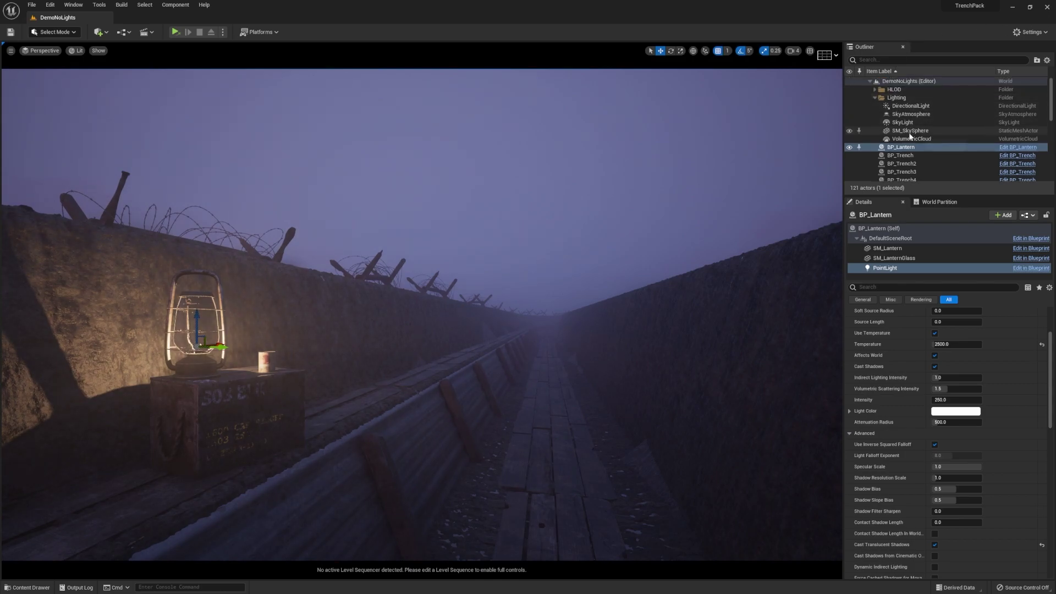
scroll(908, 132, "down", 5)
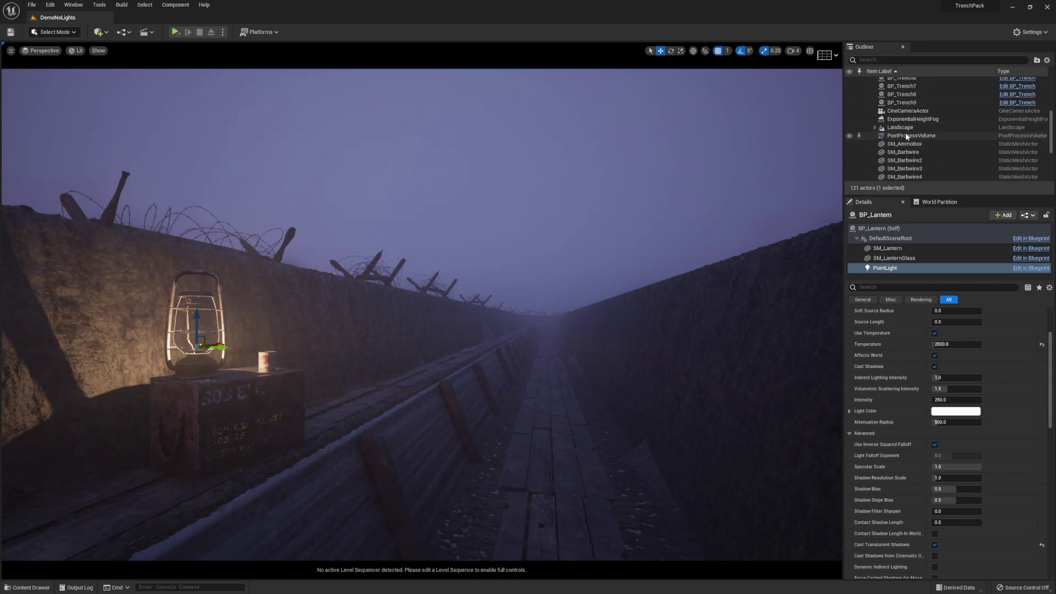
left_click(906, 135)
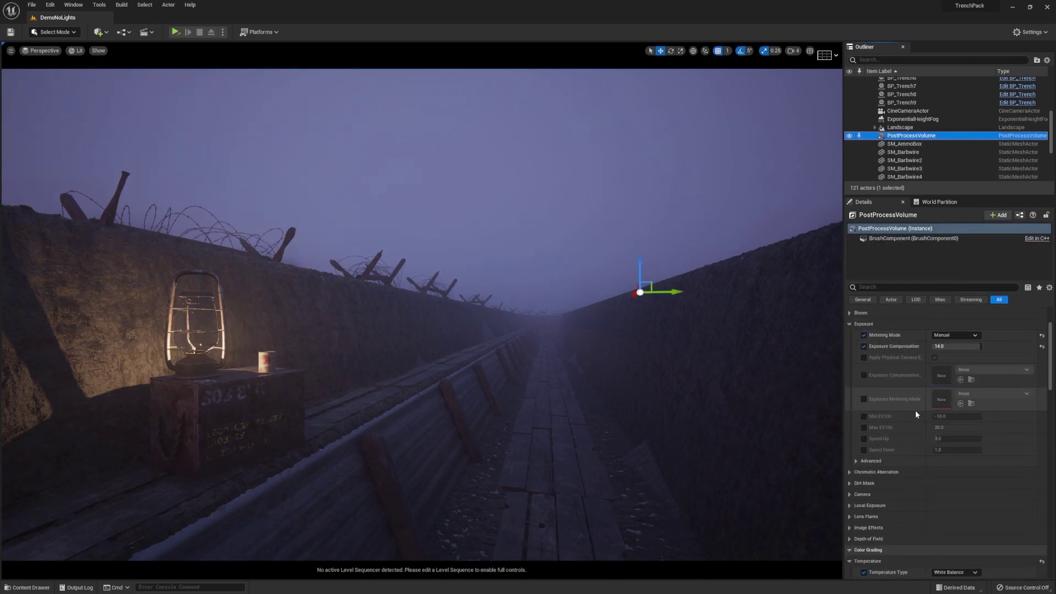
scroll(902, 417, "down", 2)
left_click(849, 433)
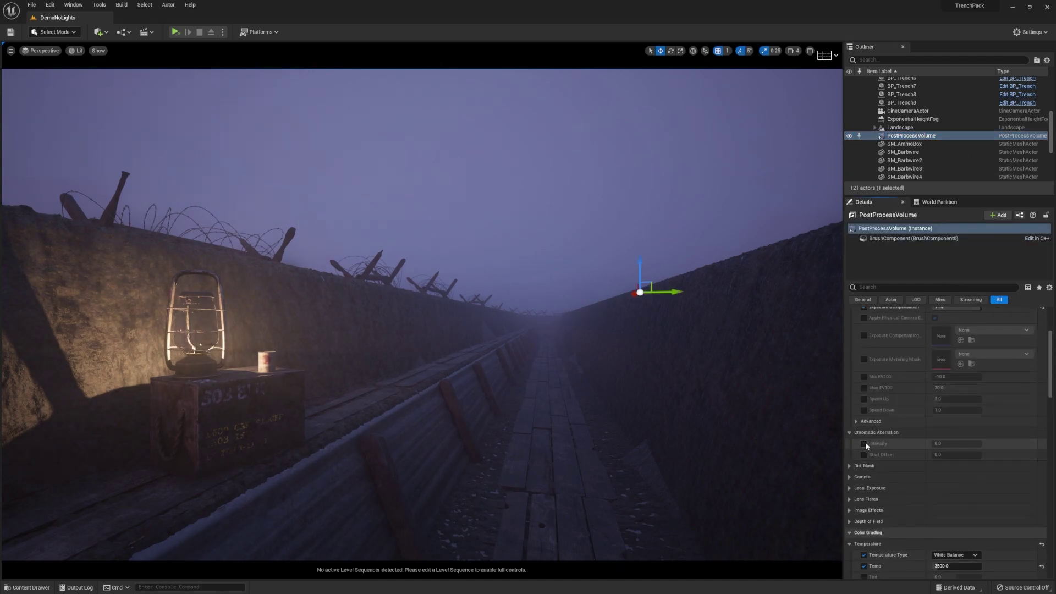
left_click(957, 443)
type("0")
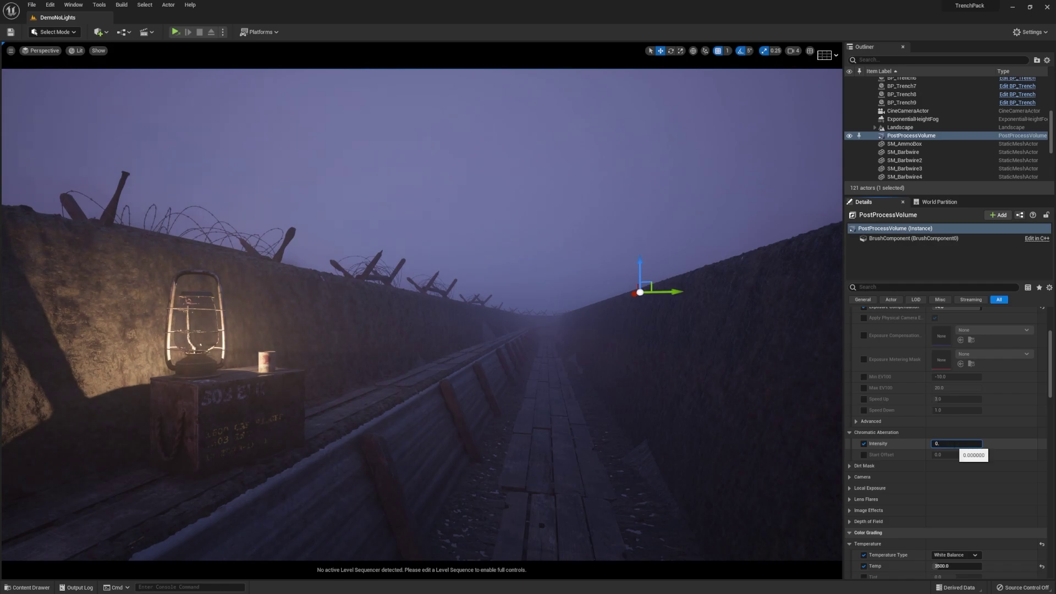
type(".25")
key("Return")
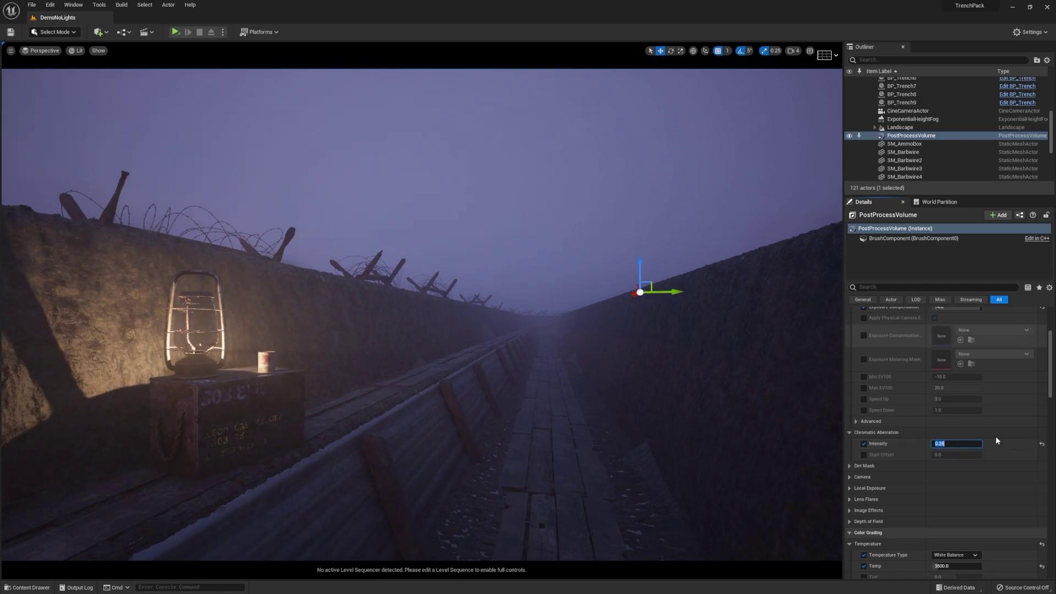
Set the Vignette Intensity in the PostProcessVolume's Image Effects to 0.5.
left_click(849, 511)
left_click(957, 521)
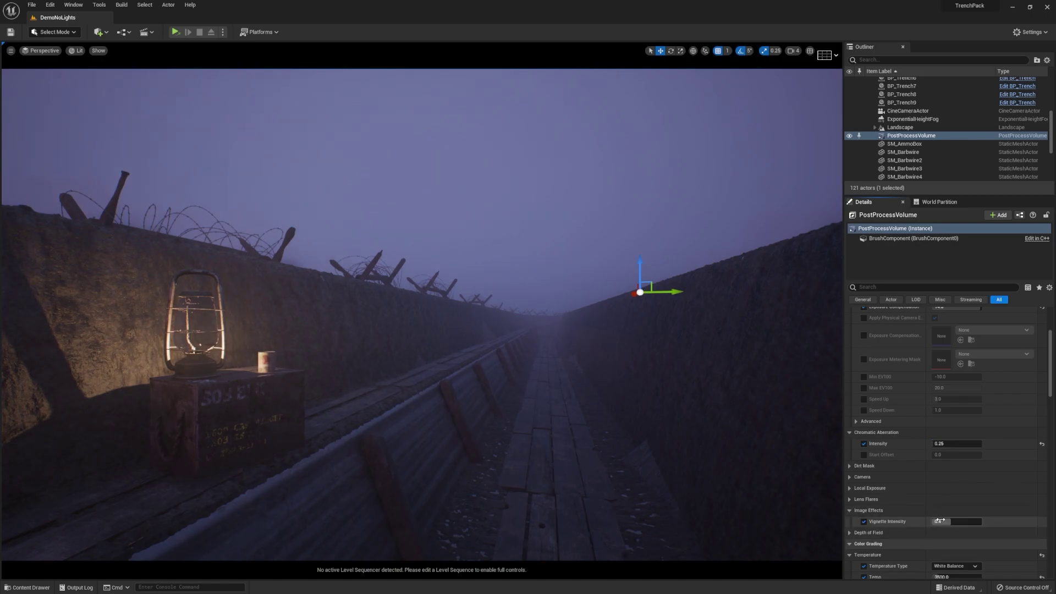
type("0.5")
key("Return")
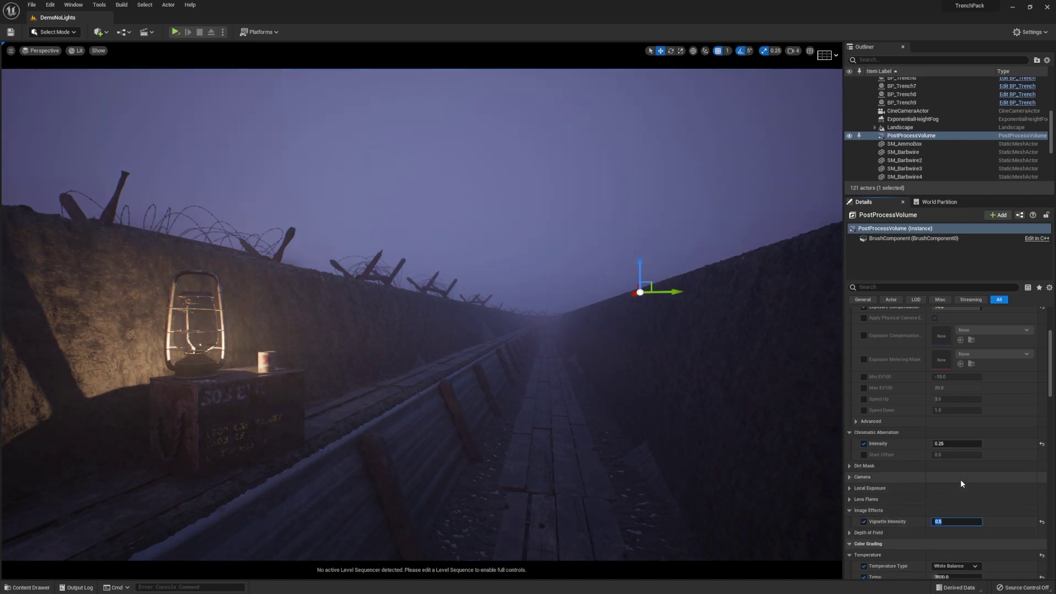
Override the PostProcessVolume's Lens Flares Intensity with 2.0 and check the effect around the lantern from several angles.
left_click(849, 501)
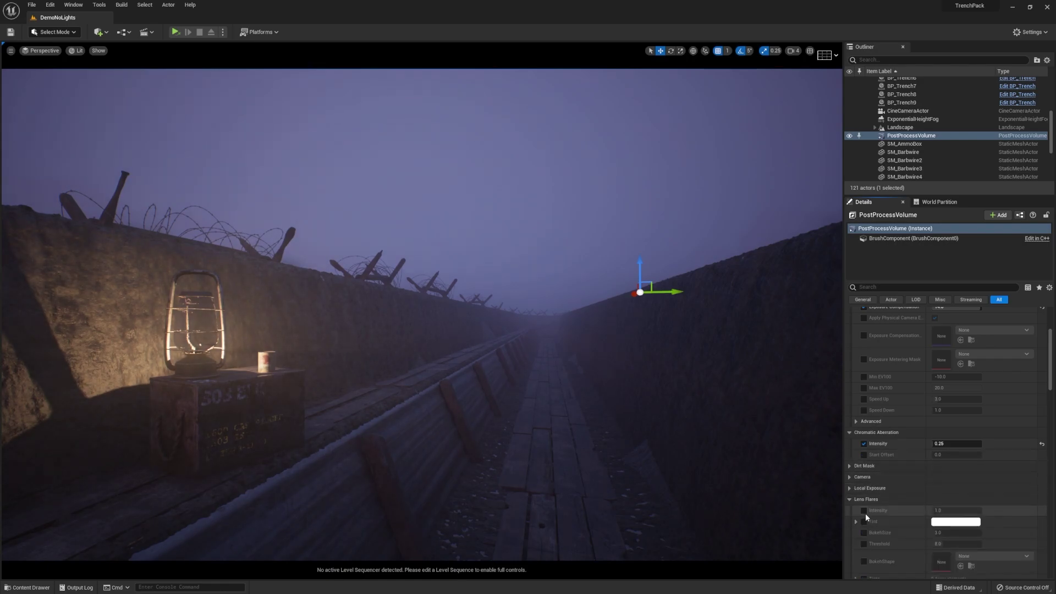
left_click(864, 510)
right_click_drag(660, 358, 699, 346)
key("a")
key("w")
key("e")
key("d")
key("q")
key("d")
key("w")
key("w")
key("q")
key("s")
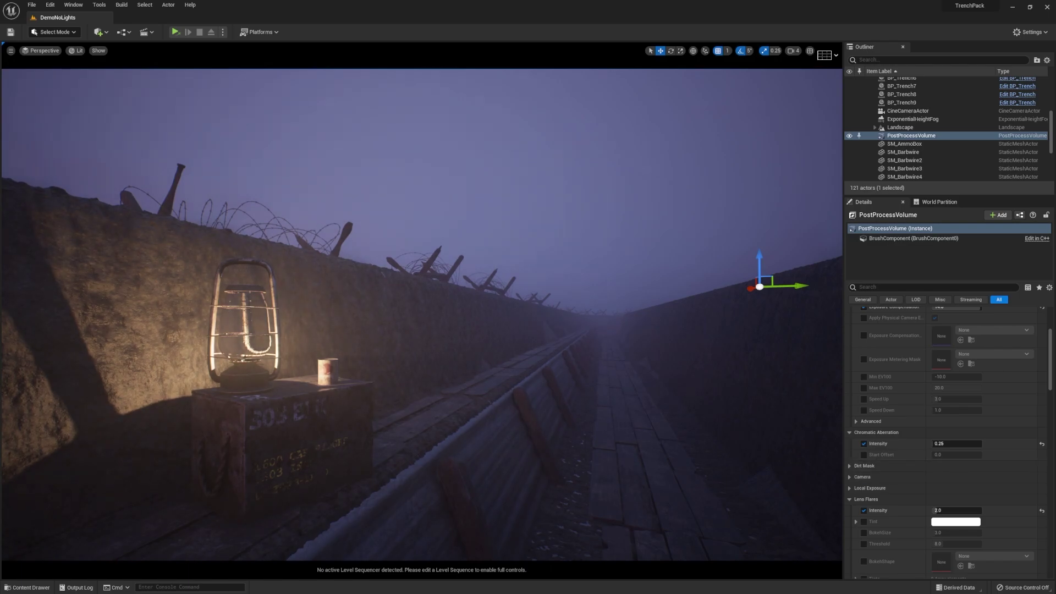
left_click_drag(635, 235, 611, 217)
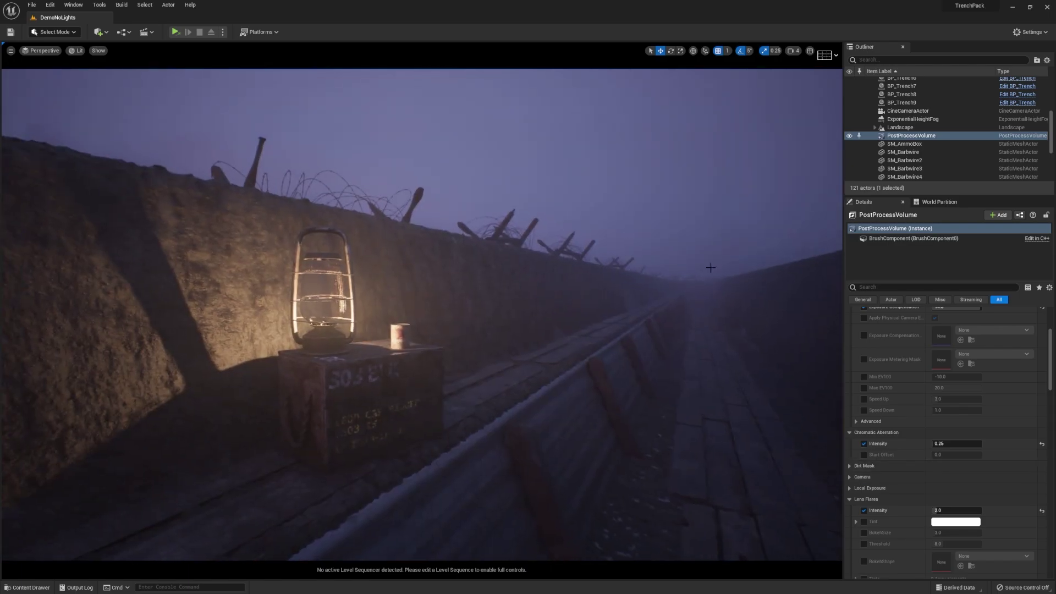
Look through the PostProcessVolume's Camera, Local Exposure, Color Grading and Film settings and view the lantern up close.
left_click(850, 476)
left_click(850, 475)
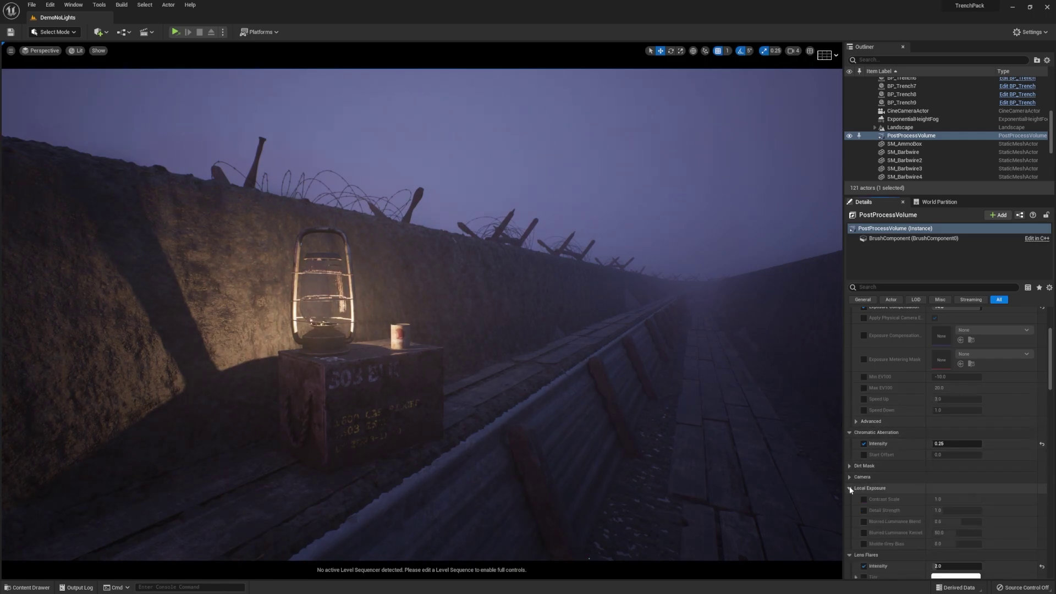
scroll(910, 503, "down", 4)
scroll(906, 502, "down", 4)
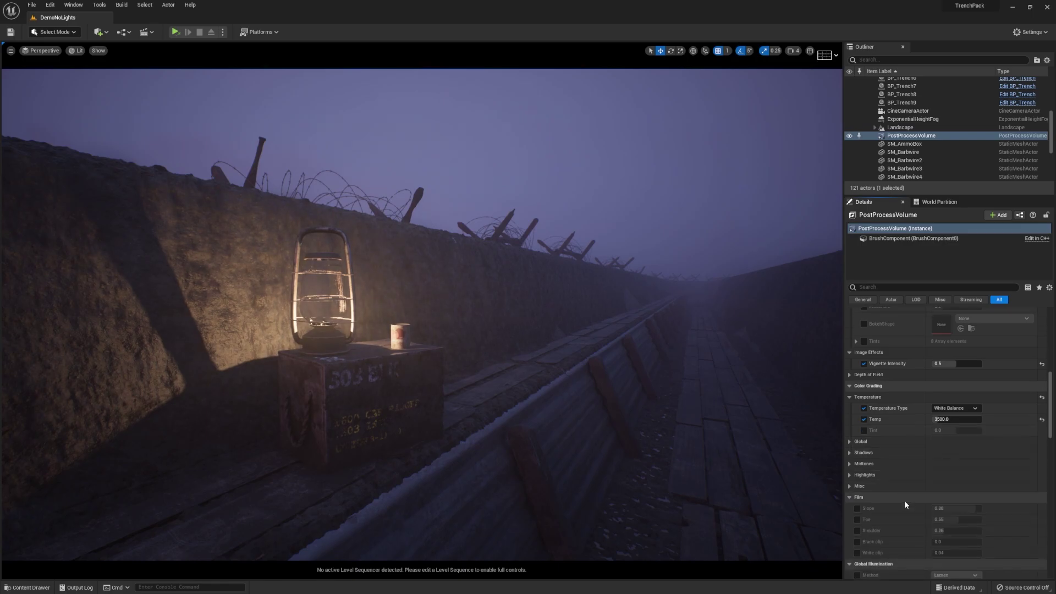
scroll(860, 419, "down", 3)
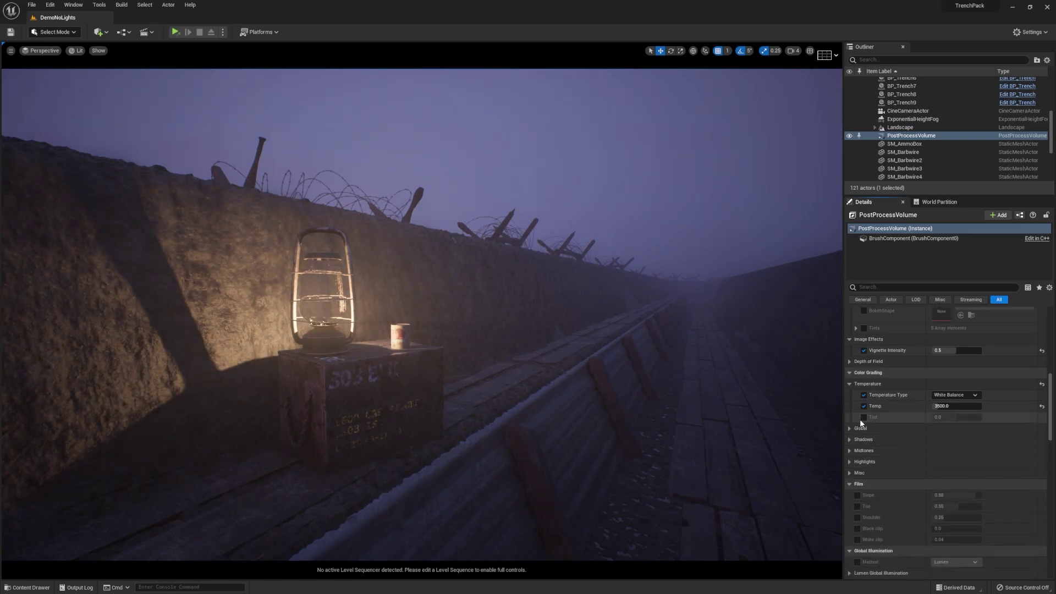
scroll(850, 438, "down", 5)
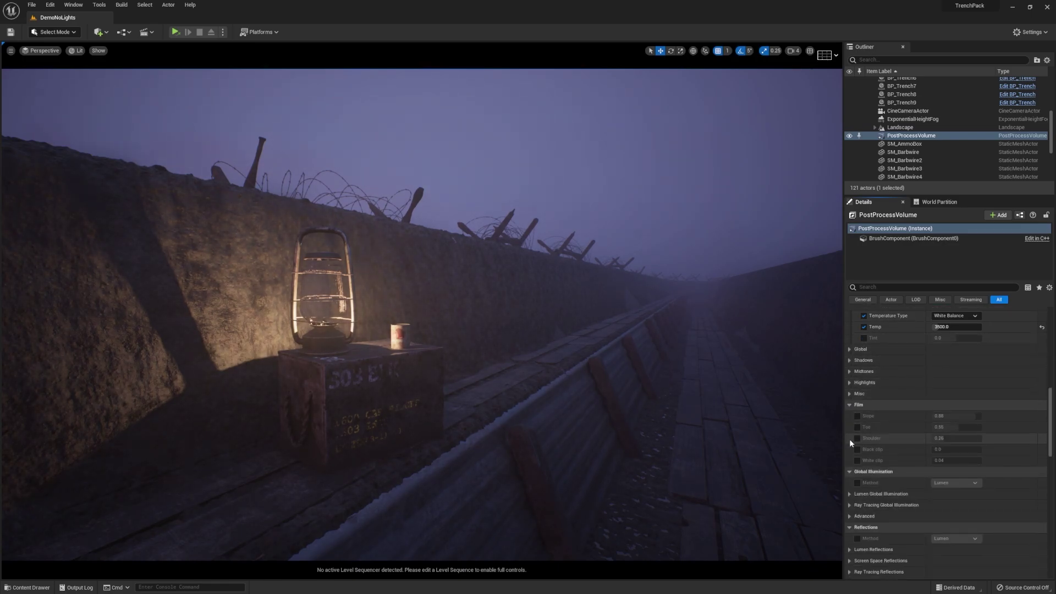
key("a")
right_click_drag(359, 401, 401, 401)
key("w")
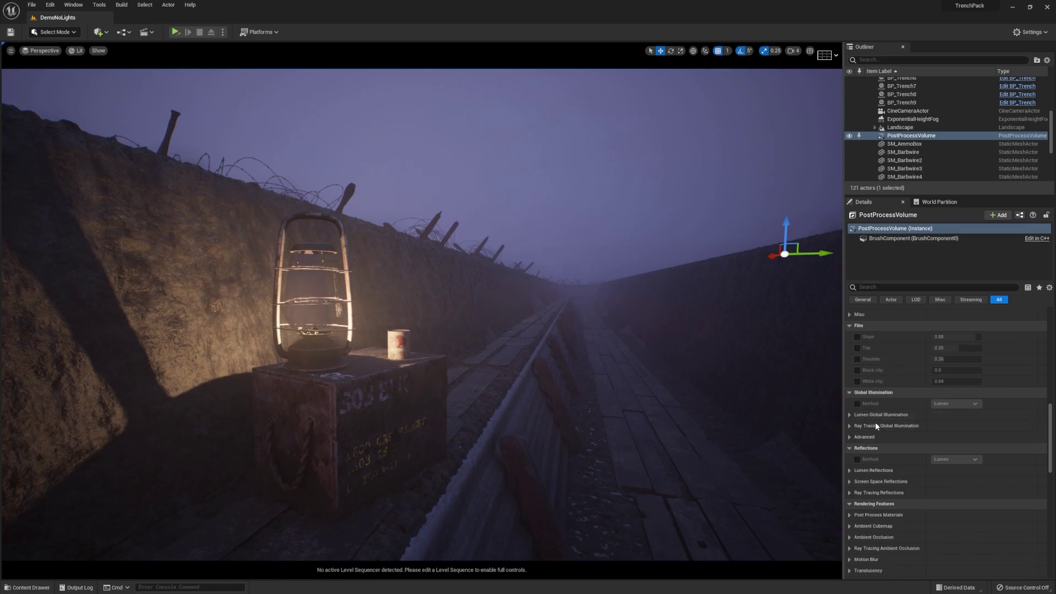
Enable the Global Illumination Method override with Lumen, plus the Lumen Scene Lighting Quality and Lumen Scene Detail overrides at 1.0.
left_click(856, 403)
left_click(859, 415)
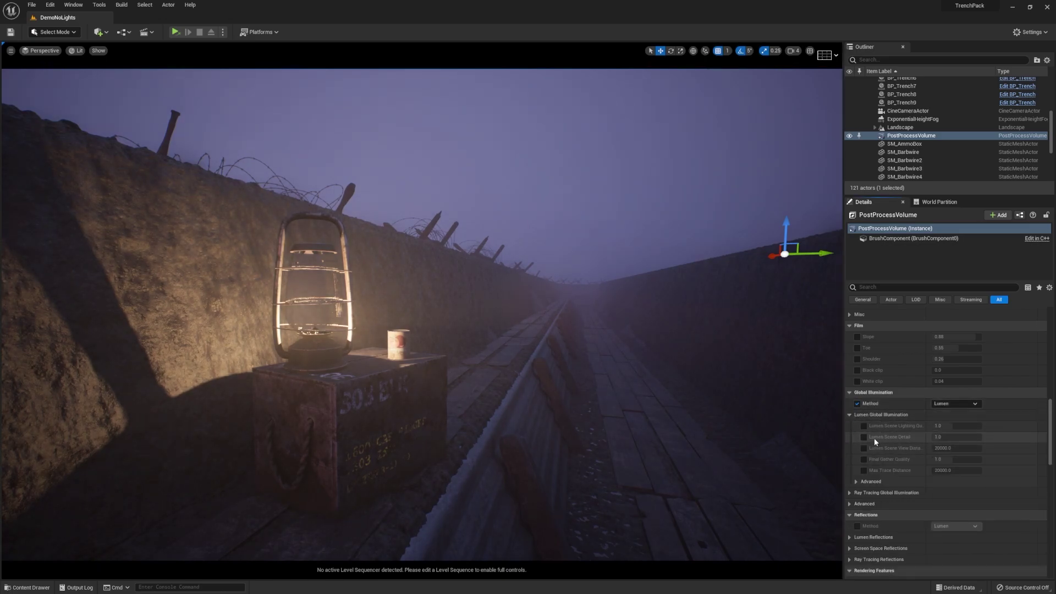
left_click(863, 425)
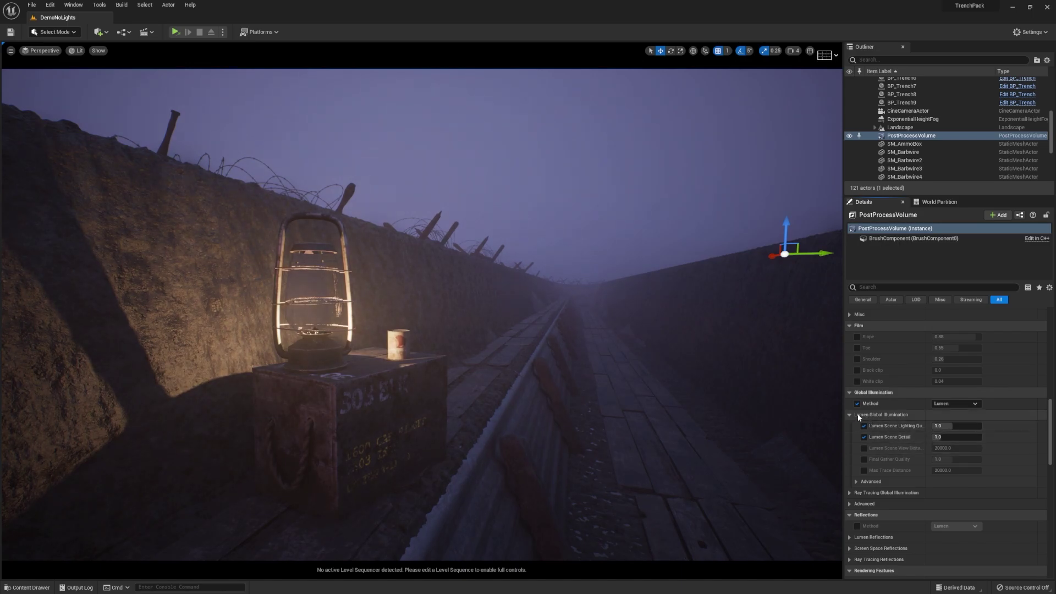
left_click(849, 415)
Enable Film Grain Intensity on the PostProcessVolume, try 0.5 and settle on 0.1.
scroll(863, 431, "down", 3)
right_click_drag(477, 419, 433, 415)
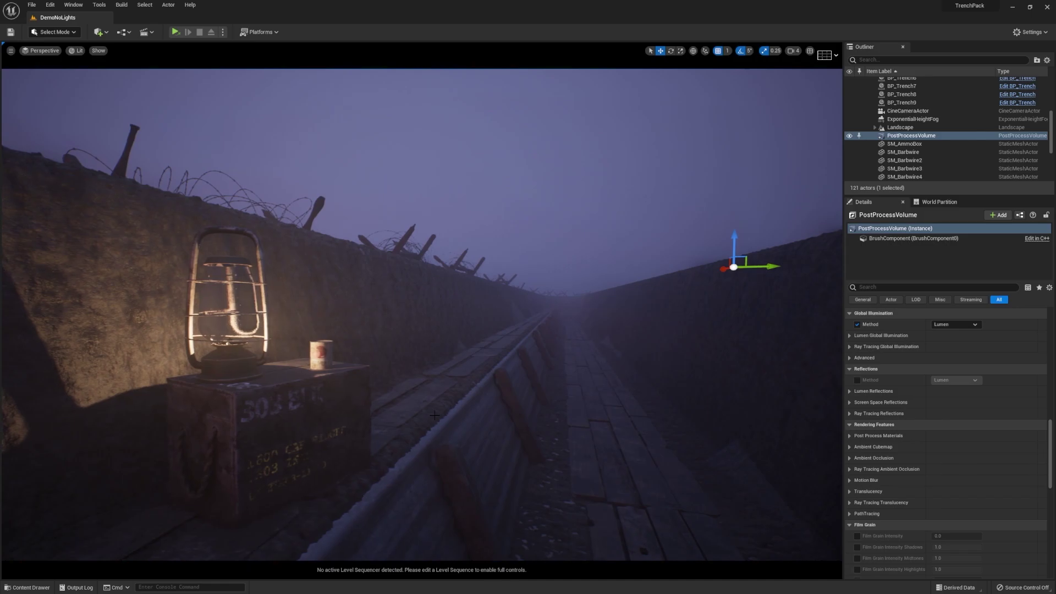
left_click(857, 535)
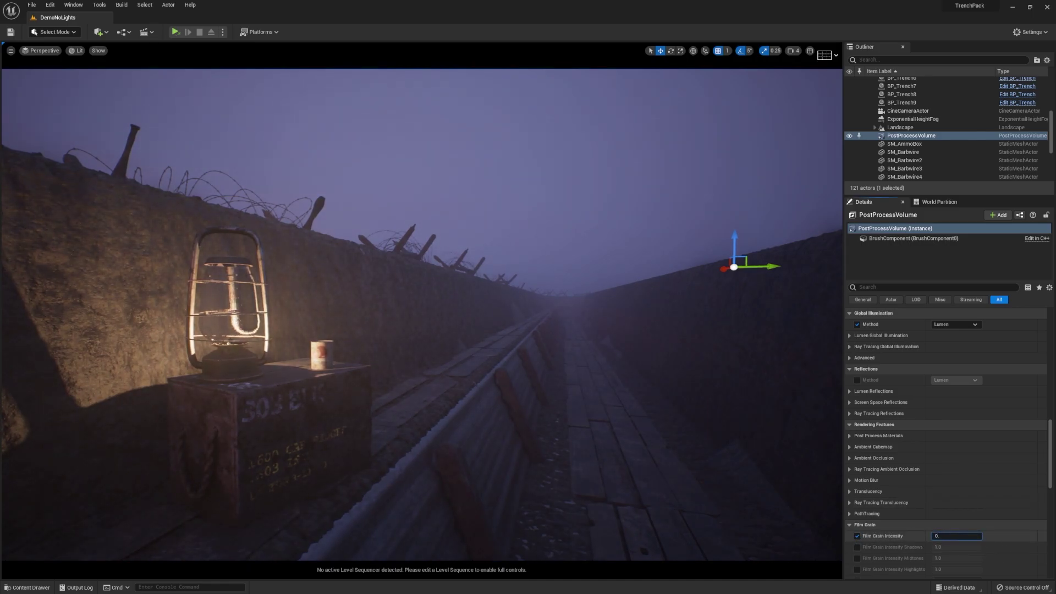
key("Return")
type("5")
key("Return")
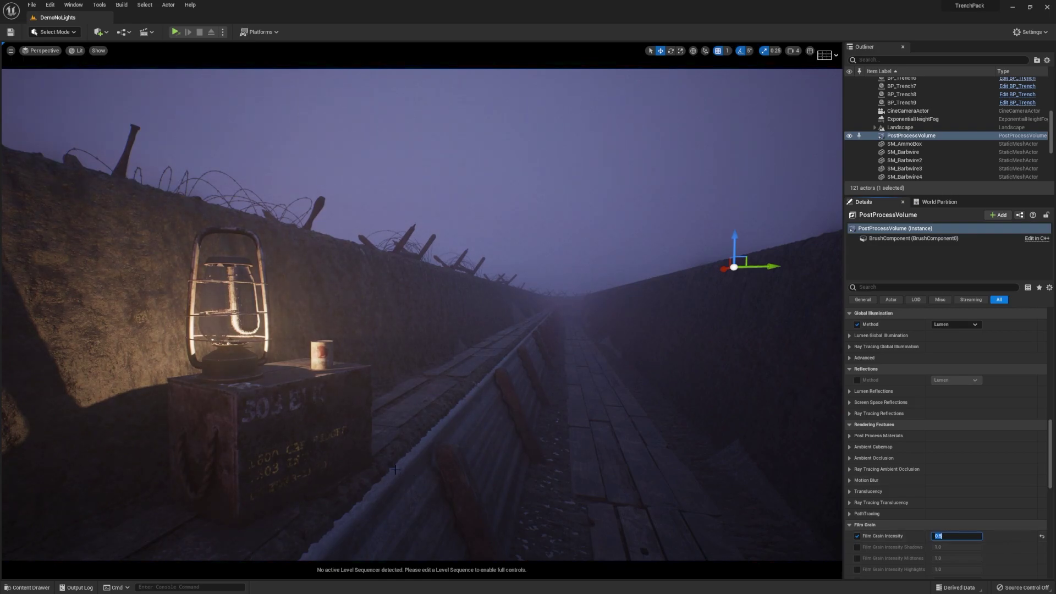
key("Return")
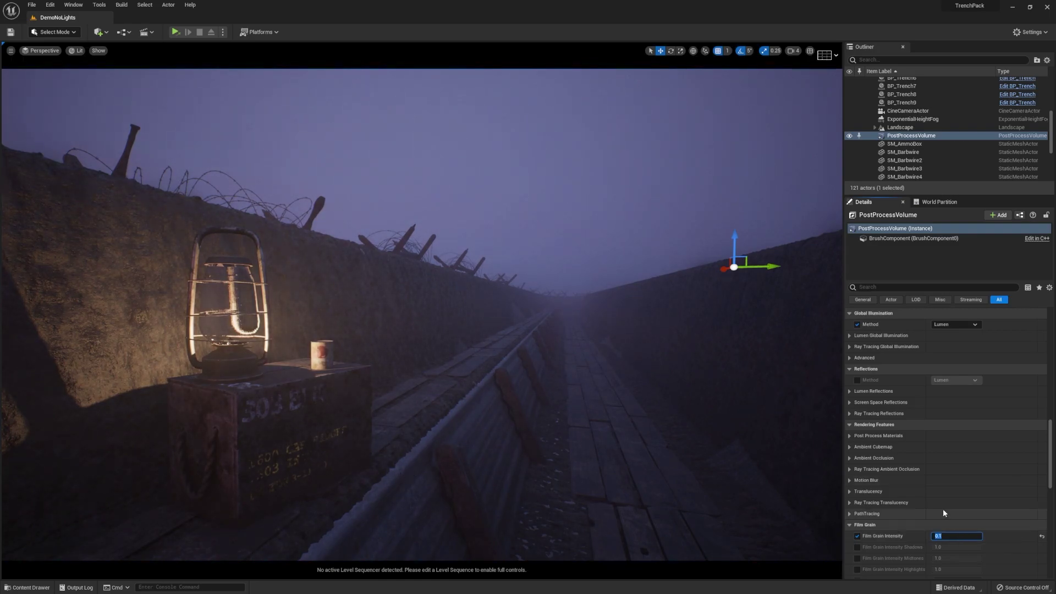
View the scene through the CineCameraActor and check the PostProcessVolume's exposure settings against the camera image.
right_click_drag(550, 315, 627, 315)
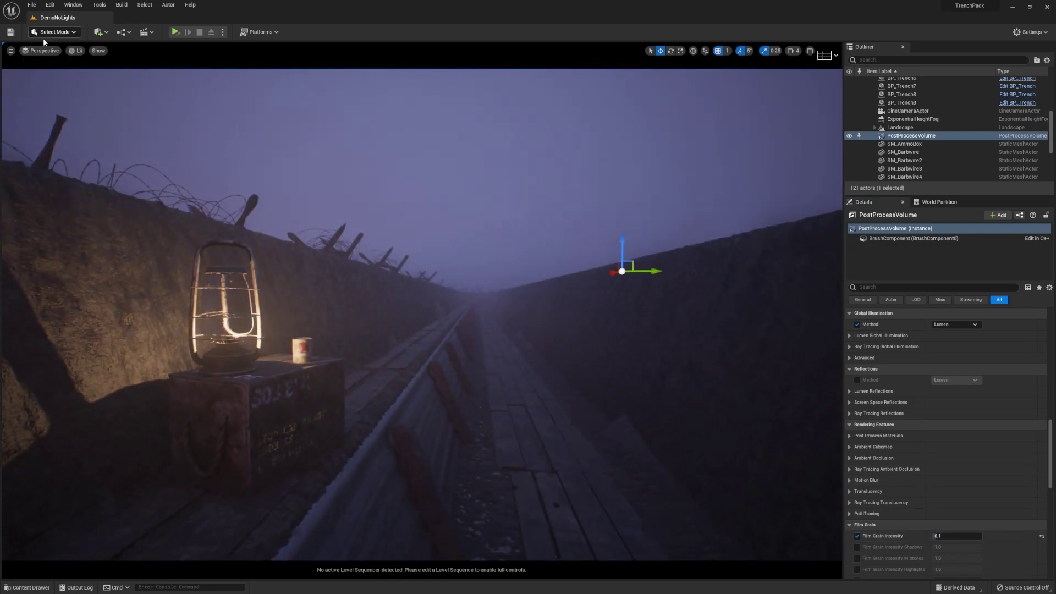
left_click(45, 52)
left_click(65, 144)
mouse_move(694, 333)
right_mouse_down()
mouse_move(703, 315)
mouse_move(695, 333)
right_mouse_up()
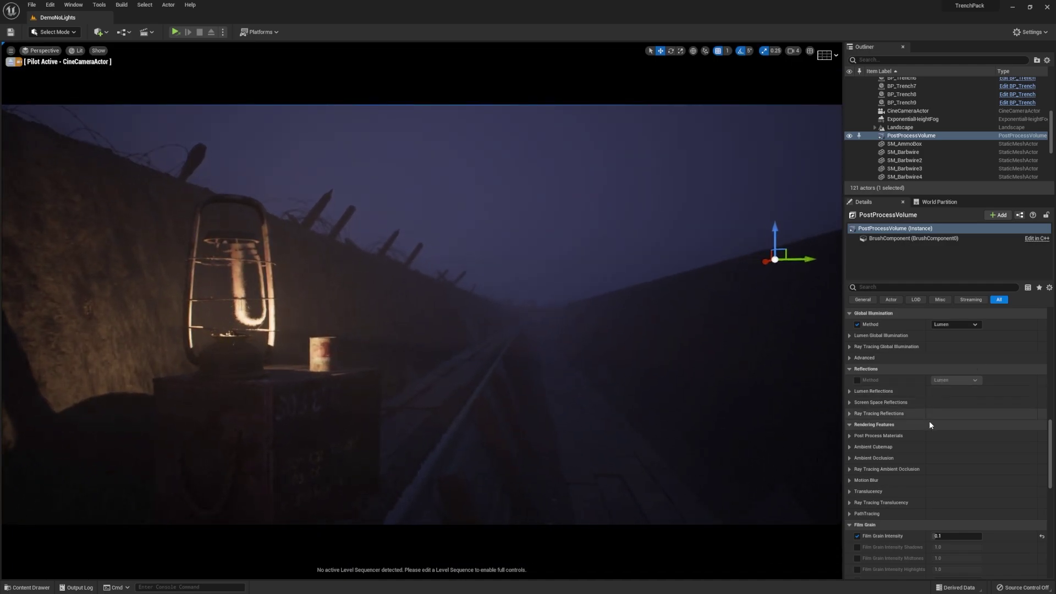
scroll(919, 457, "up", 10)
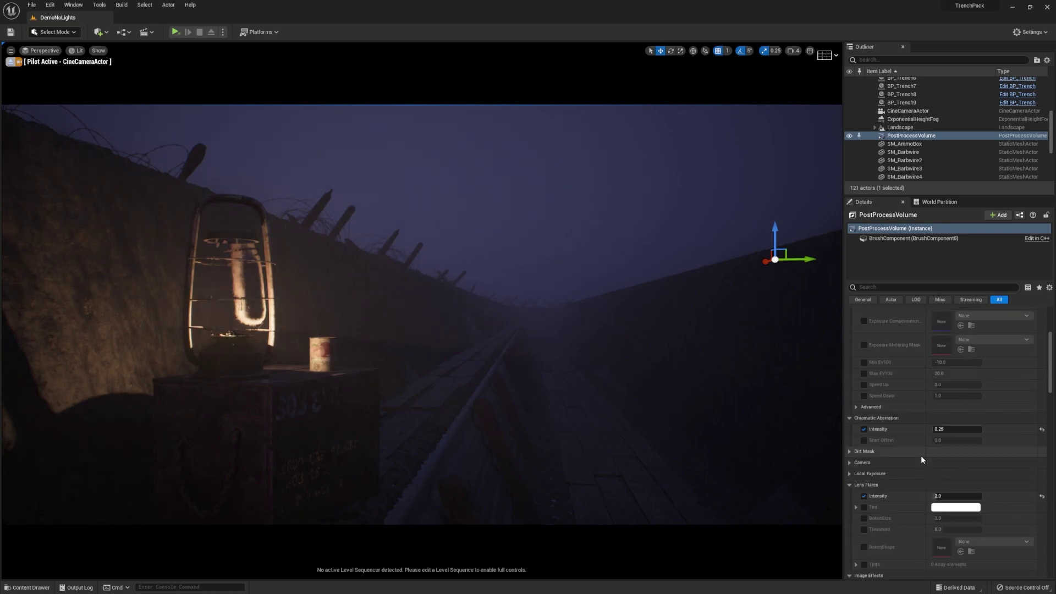
scroll(921, 456, "up", 6)
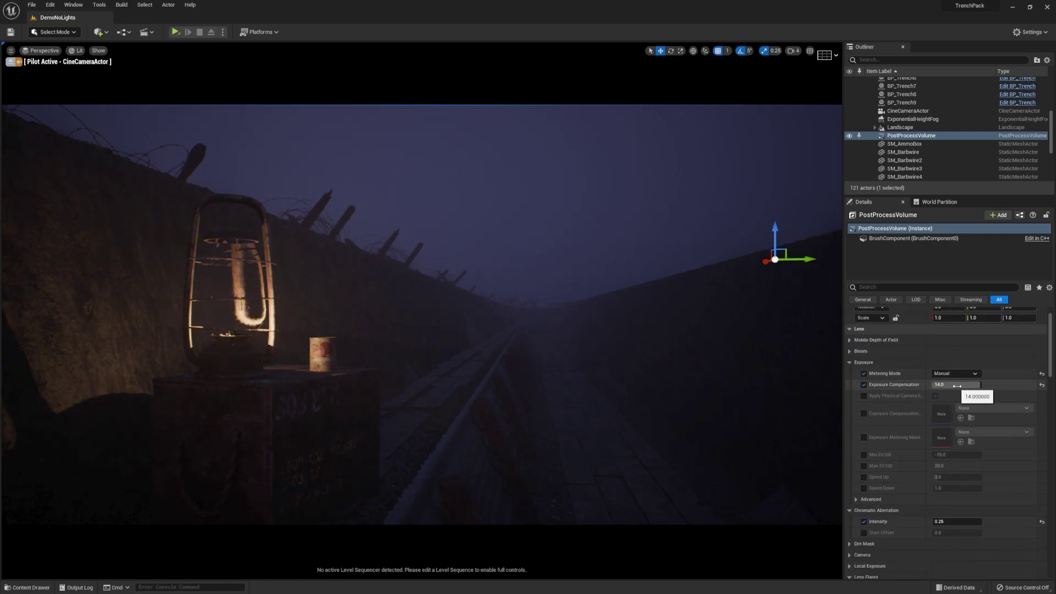
Set the Exposure Compensation in the CineCameraActor's own post-process exposure settings to 13.0.
left_click(907, 111)
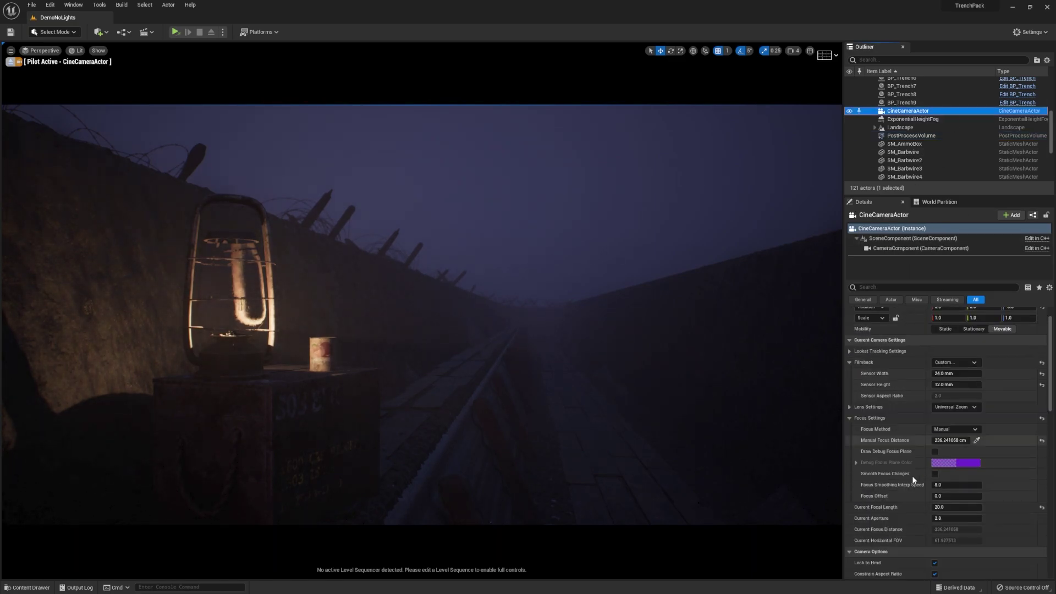
scroll(911, 469, "down", 10)
scroll(909, 467, "up", 6)
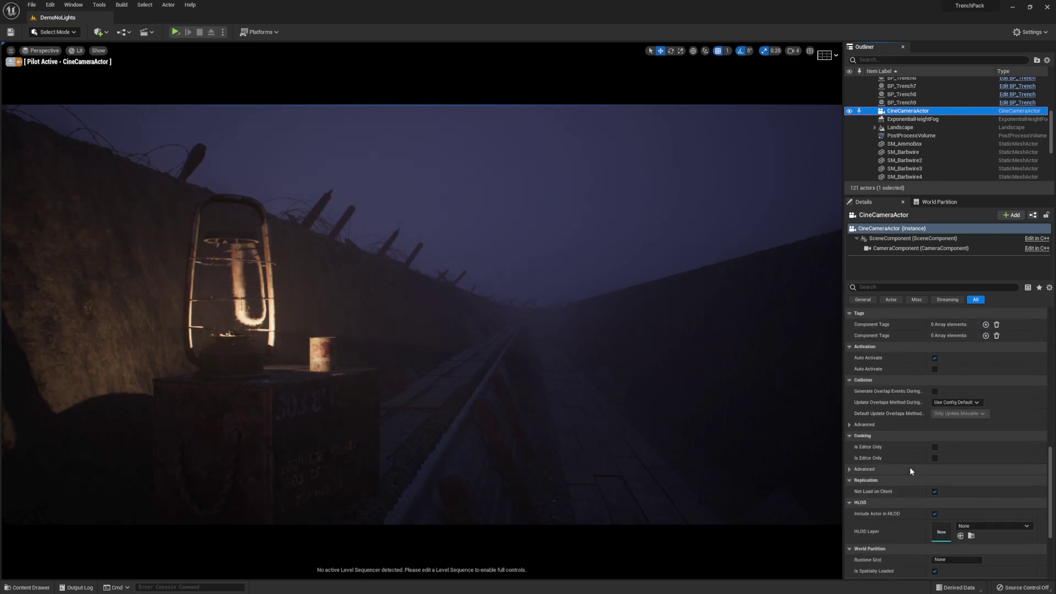
left_click(849, 406)
left_click(867, 440)
mouse_move(965, 462)
left_mouse_down()
mouse_move(984, 462)
mouse_move(966, 463)
left_mouse_up()
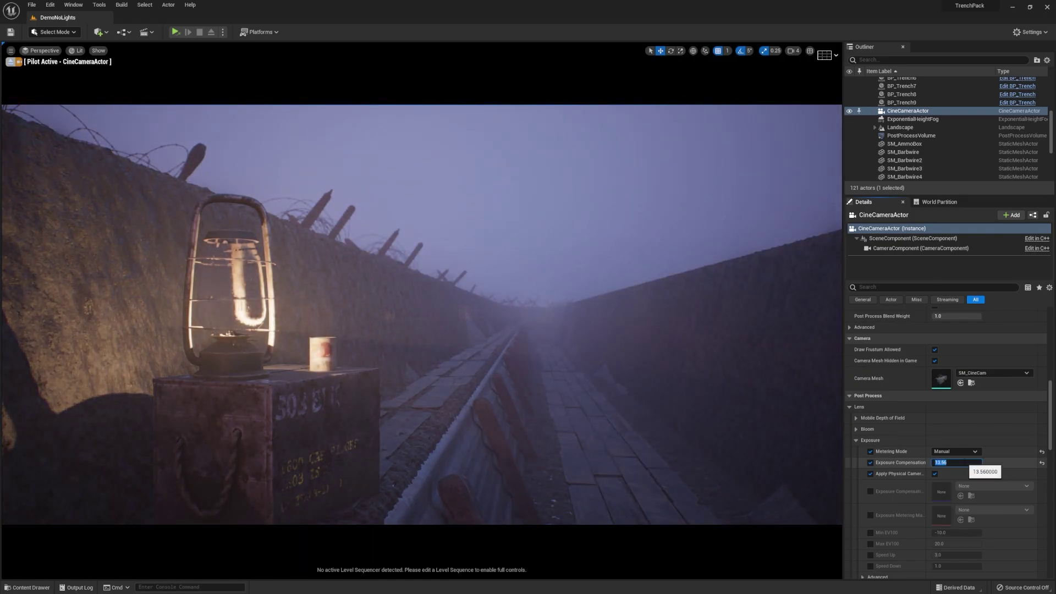
key("Return")
Reframe the piloted camera on the lantern and set its Manual Focus Distance to about 189.2 cm using the debug focus plane.
mouse_move(529, 374)
right_mouse_down()
mouse_move(517, 375)
mouse_move(531, 384)
mouse_move(513, 381)
right_mouse_up()
right_click_drag(395, 308, 385, 305)
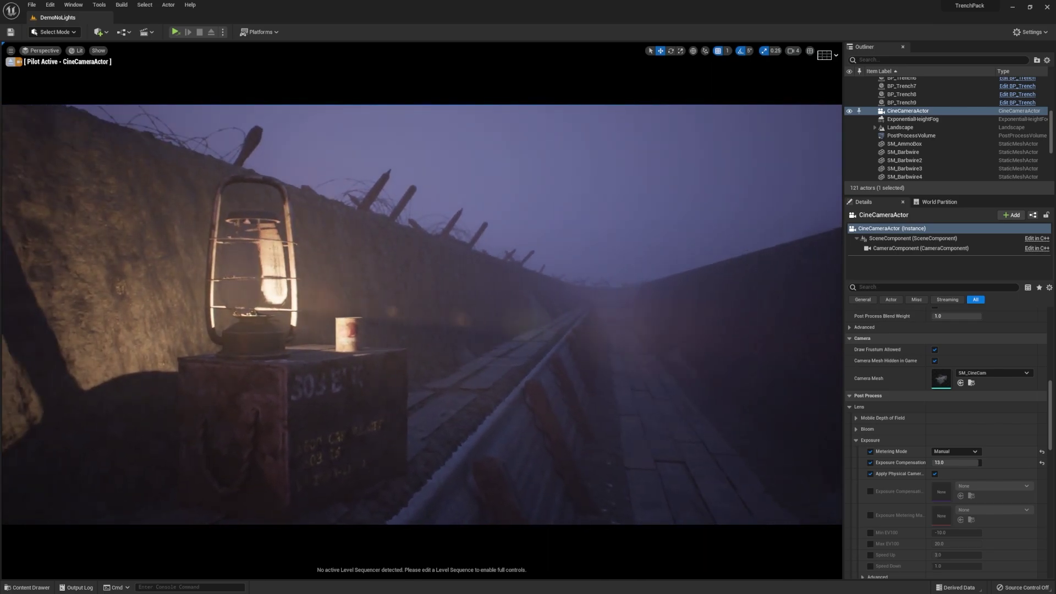
scroll(889, 425, "up", 15)
left_click(934, 479)
left_click_drag(946, 468, 946, 468)
left_click(935, 478)
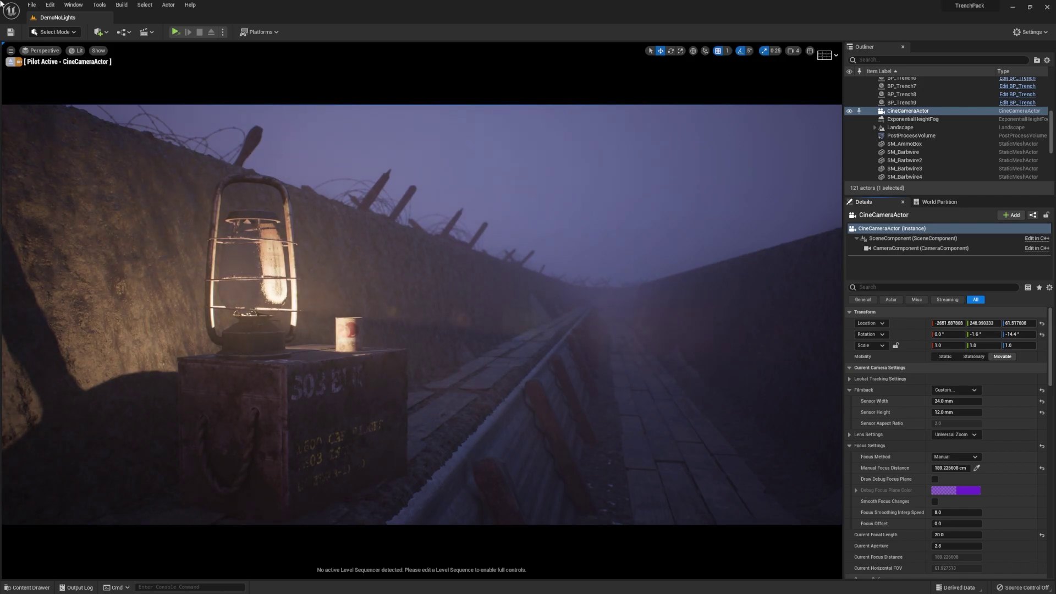
Stop piloting the CineCameraActor, select the PostProcessVolume and frame the lantern with the barbed wire above the trench wall.
left_click(10, 62)
right_click_drag(220, 193, 220, 192)
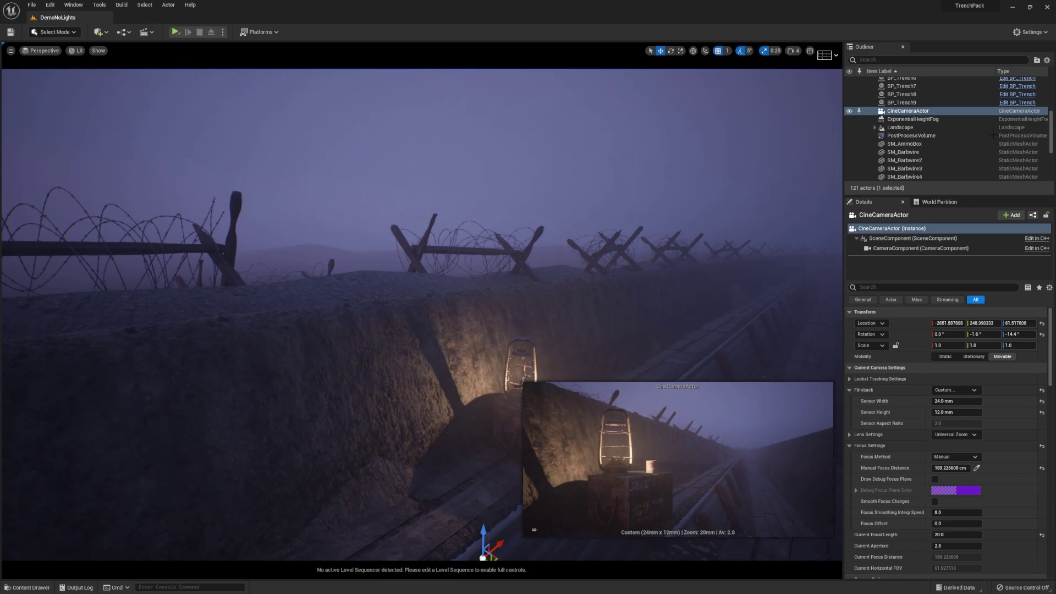
double_click(954, 137)
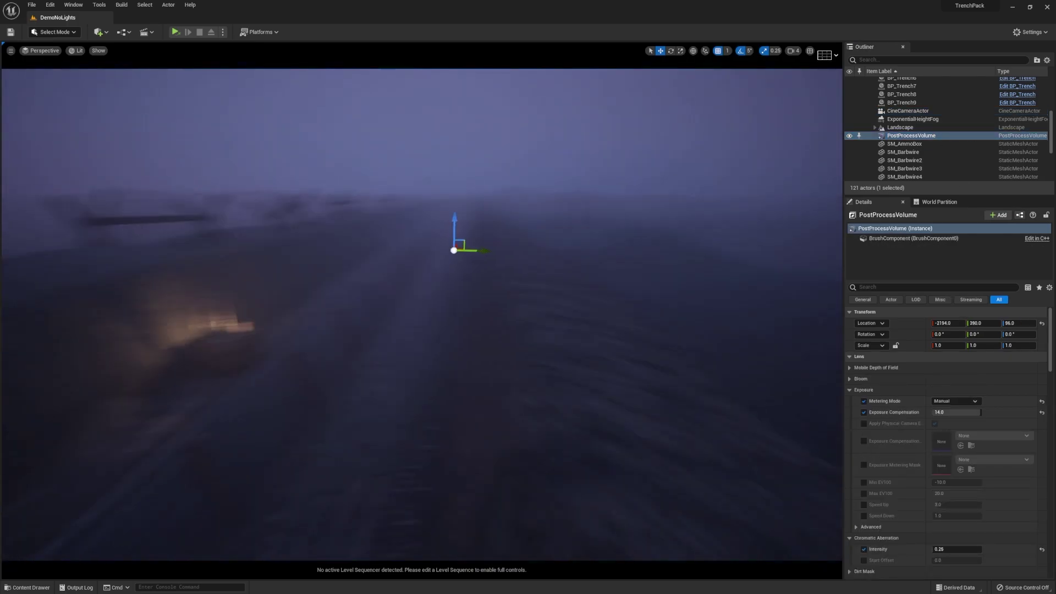
right_click_drag(422, 308, 423, 308)
right_click_drag(693, 105, 694, 104)
right_click_drag(792, 176, 734, 176)
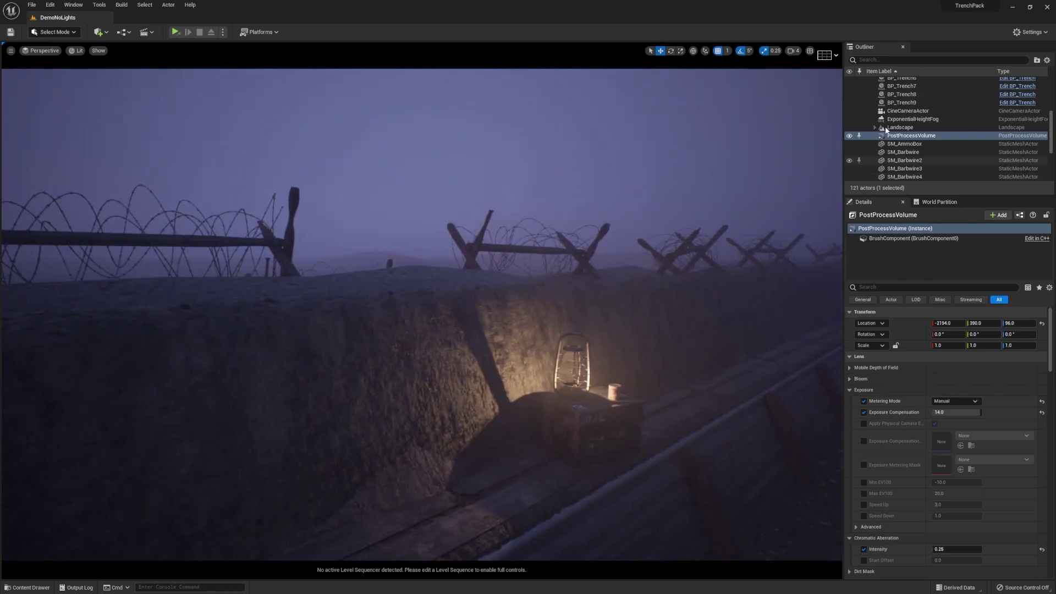
Select the ExponentialHeightFog and set its volumetric fog Scattering Distribution to 0.9.
scroll(890, 147, "up", 1)
left_click(902, 133)
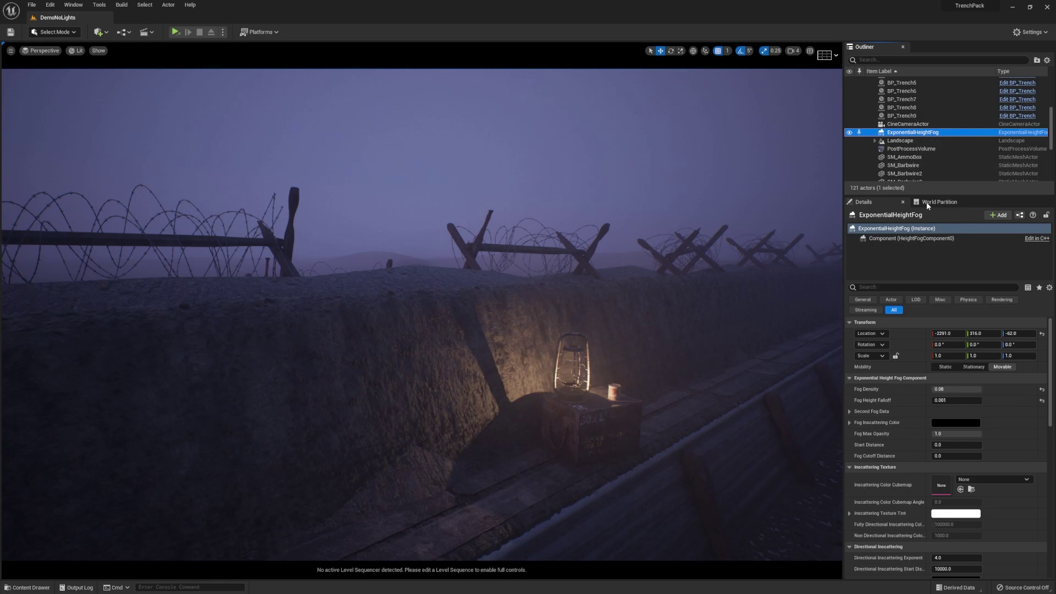
scroll(951, 482, "down", 5)
scroll(951, 482, "down", 2)
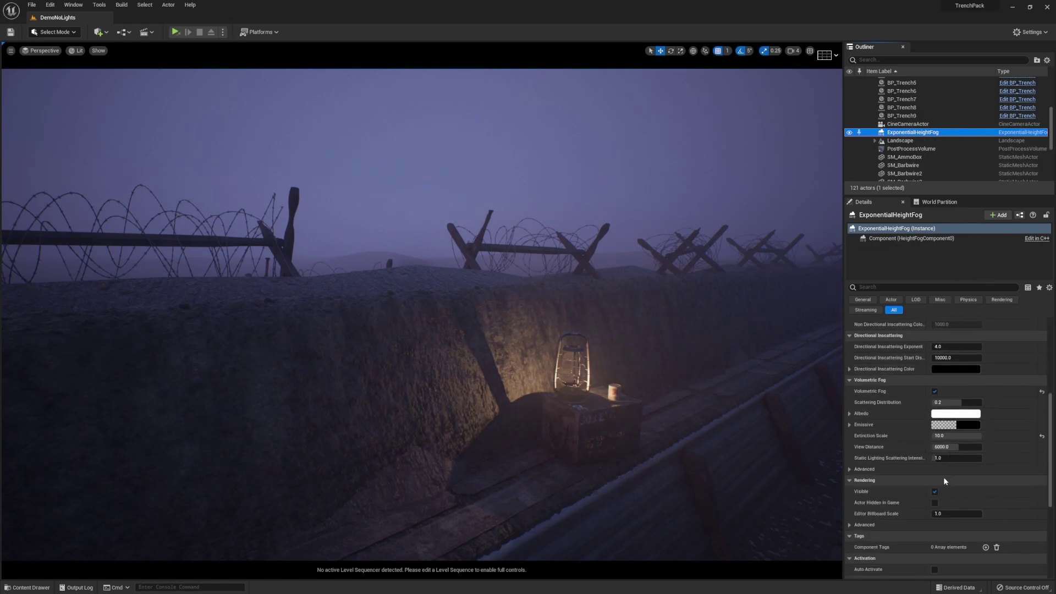
left_click(956, 402)
type("0.9")
key("Return")
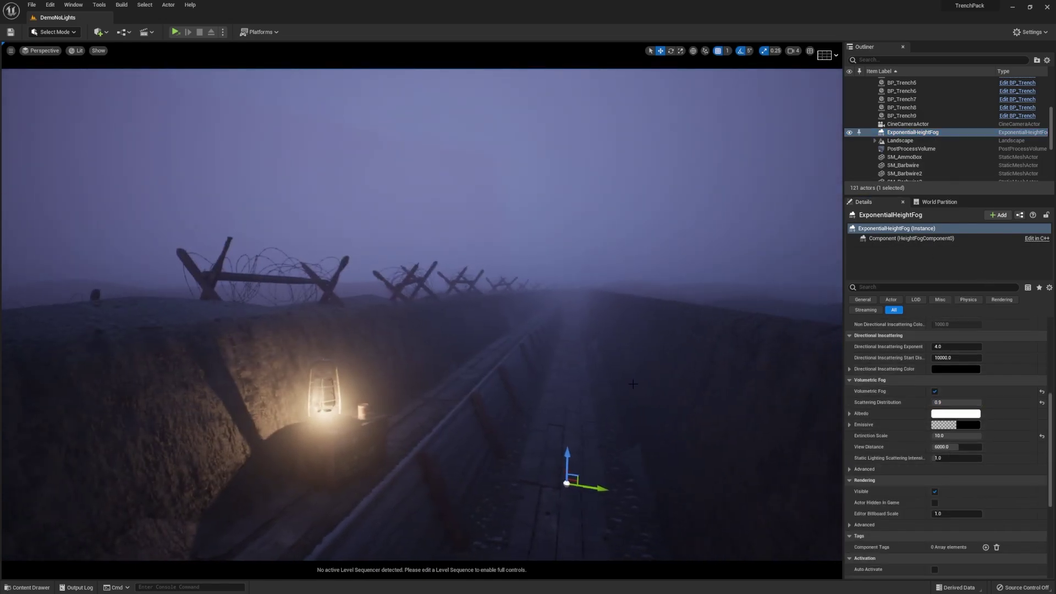
Lower the volumetric fog's Scattering Distribution to 0.5 and check the glow around the lantern.
left_click(955, 402)
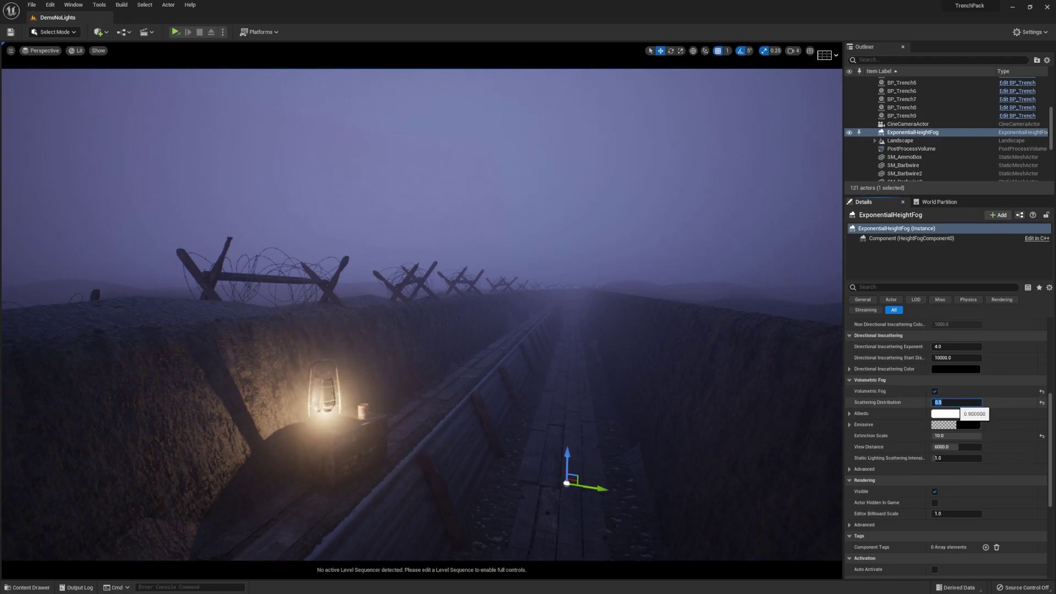
key("Return")
right_click_drag(511, 364, 511, 349)
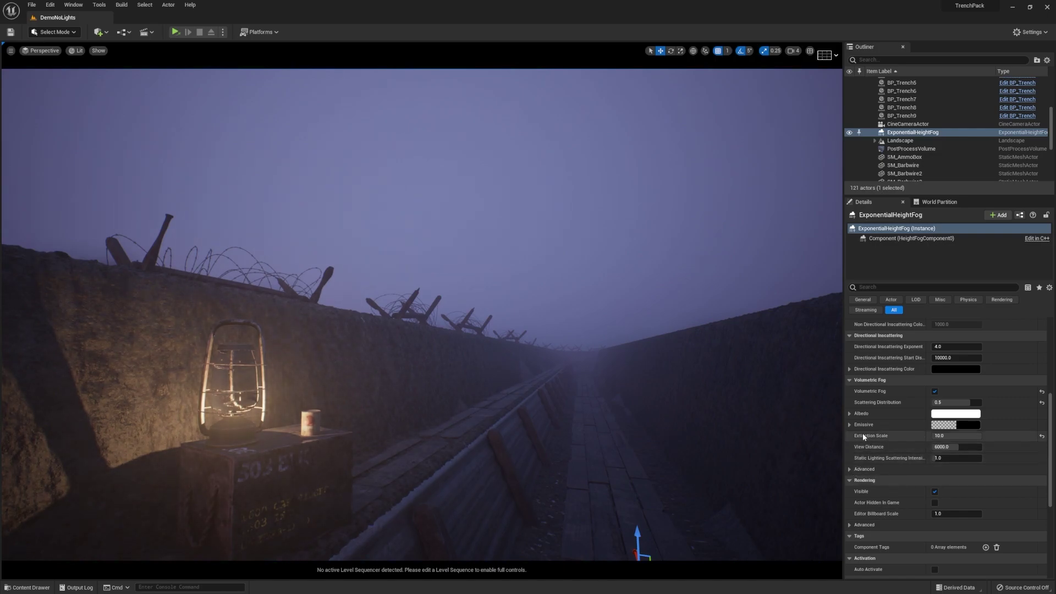
mouse_move(688, 437)
right_mouse_down()
mouse_move(678, 436)
mouse_move(692, 436)
right_mouse_up()
Tint the volumetric fog's Albedo a pale lavender-blue and check the result on the horizon and around the lantern.
left_click(950, 414)
left_click_drag(821, 428, 813, 439)
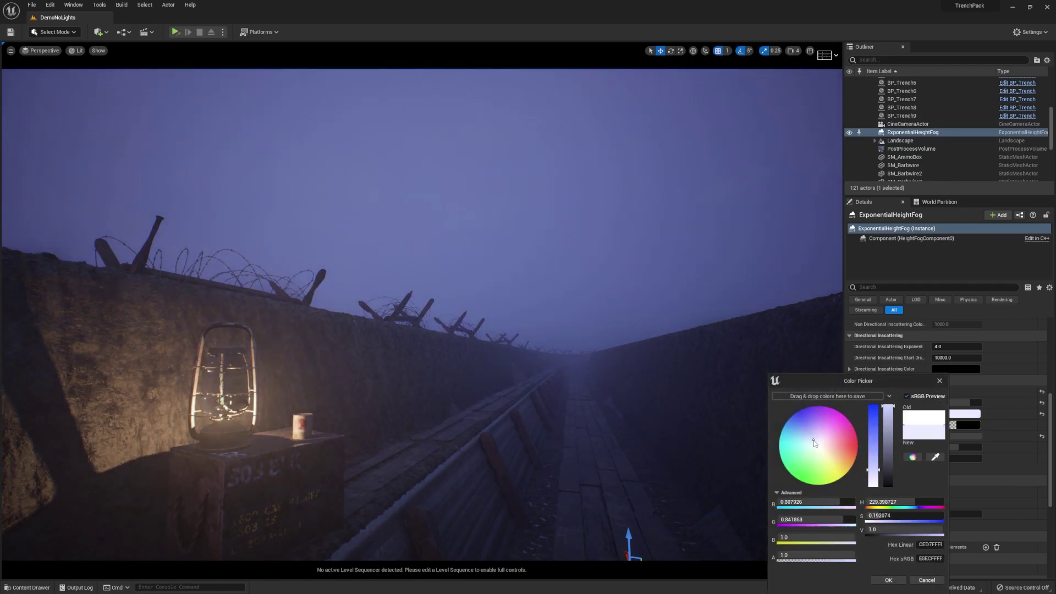
left_click(888, 580)
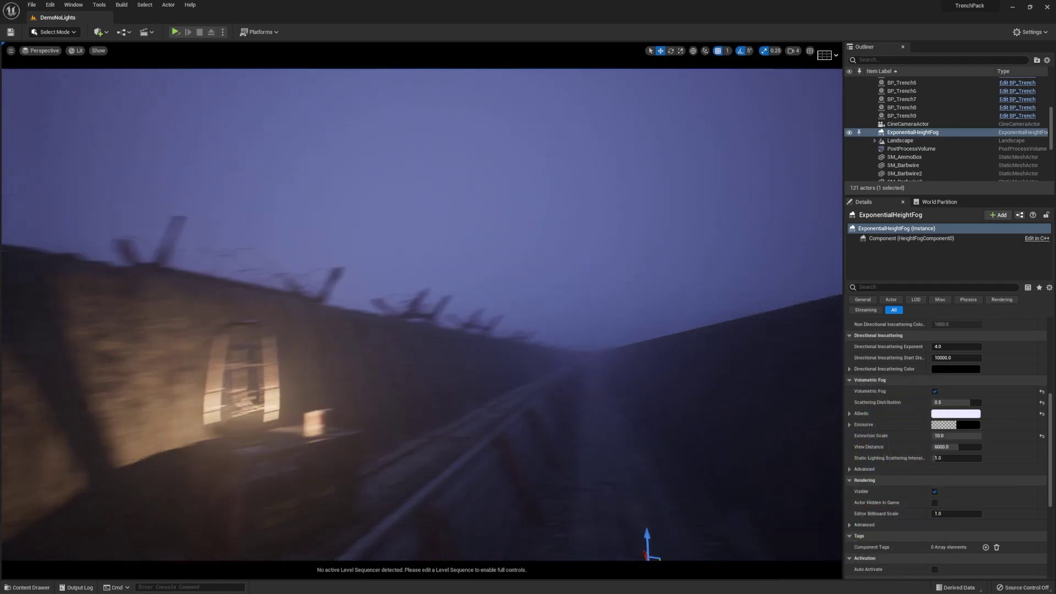
right_click_drag(422, 315, 399, 297)
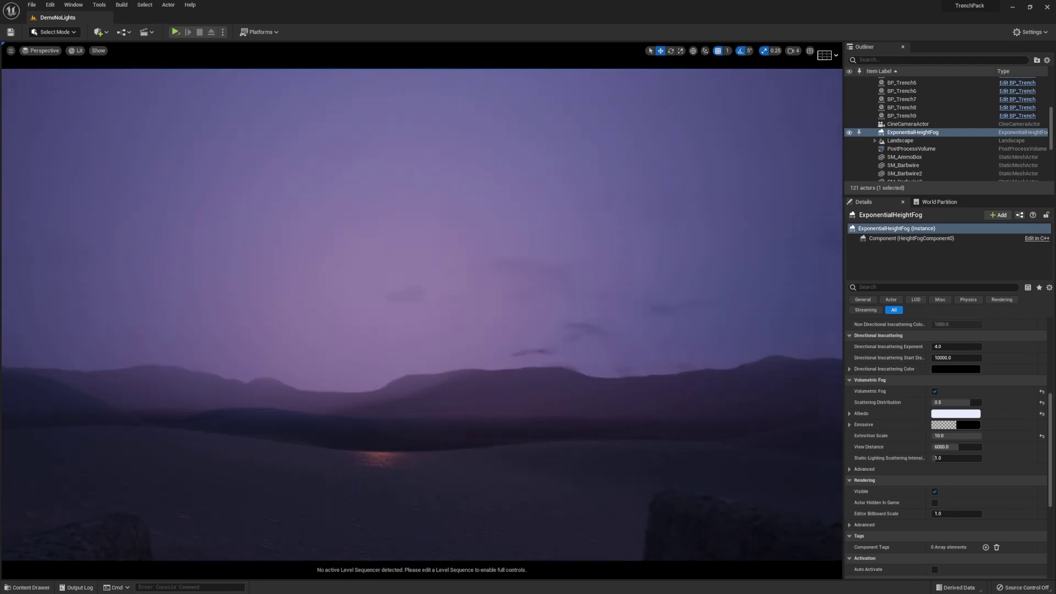
right_click_drag(341, 250, 430, 348)
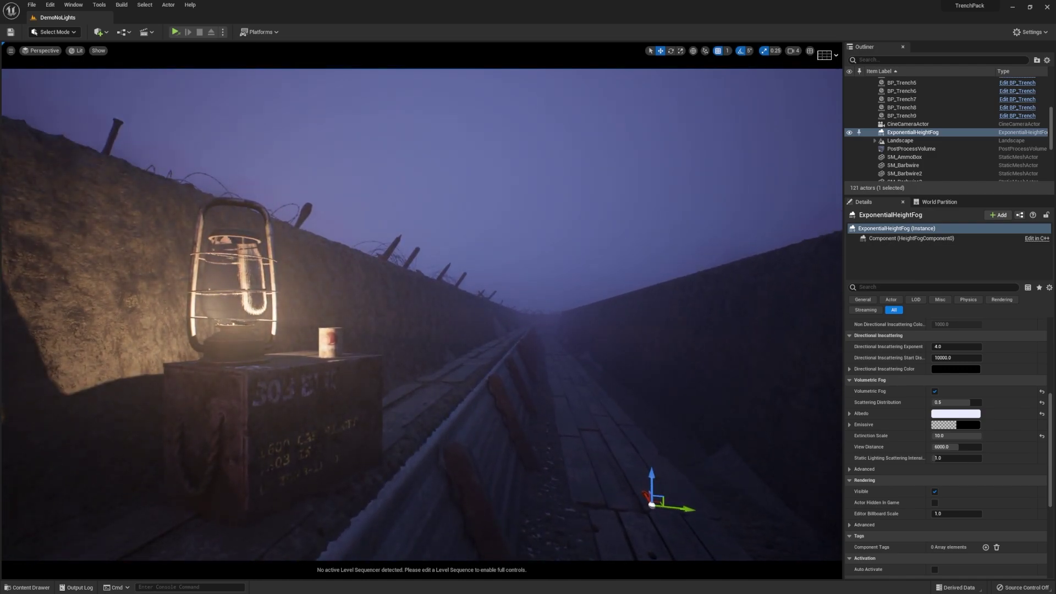